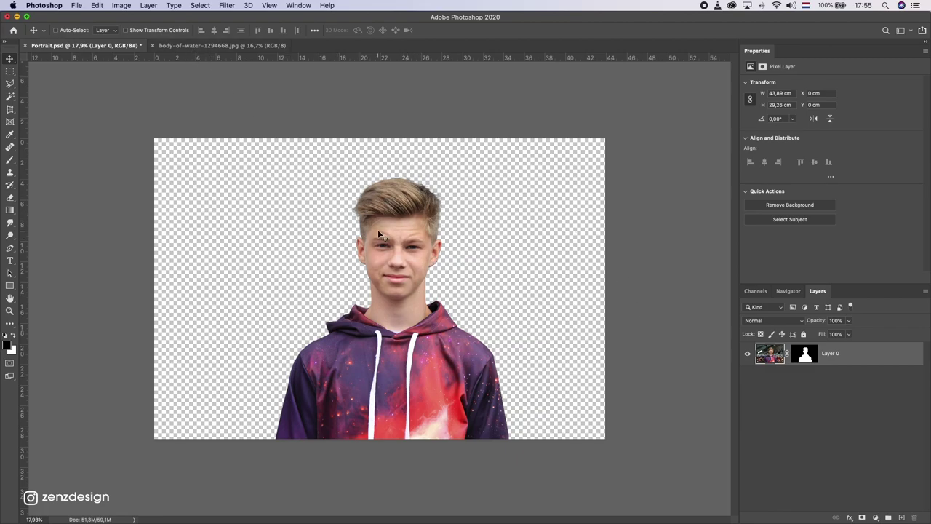
# - Switch between the Portrait.psd and body-of-water tabs, ending on the neon street photo
pyautogui.click(224, 45)
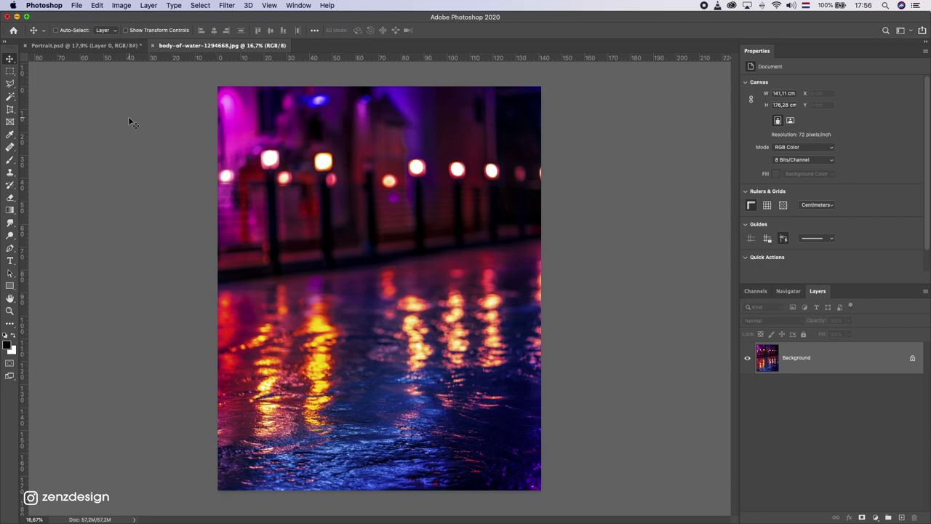
pyautogui.click(138, 46)
pyautogui.click(183, 47)
pyautogui.click(107, 46)
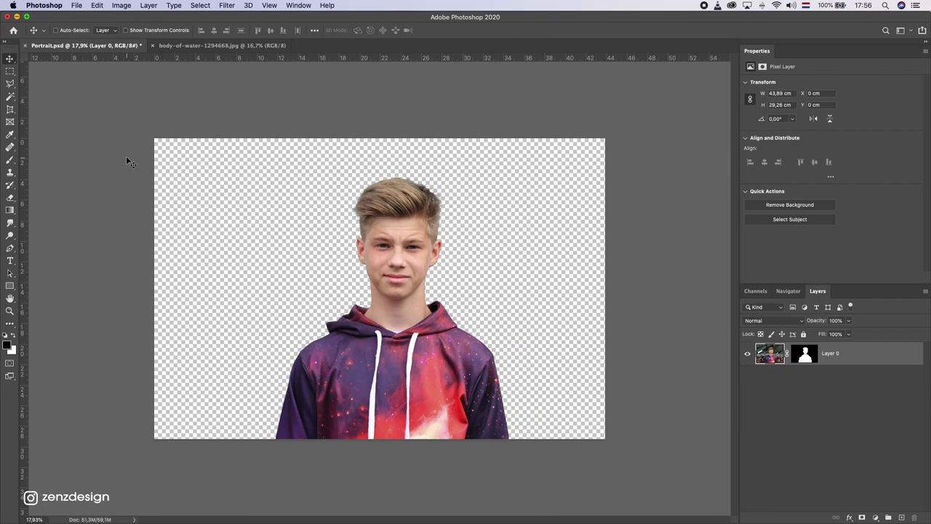
pyautogui.click(218, 45)
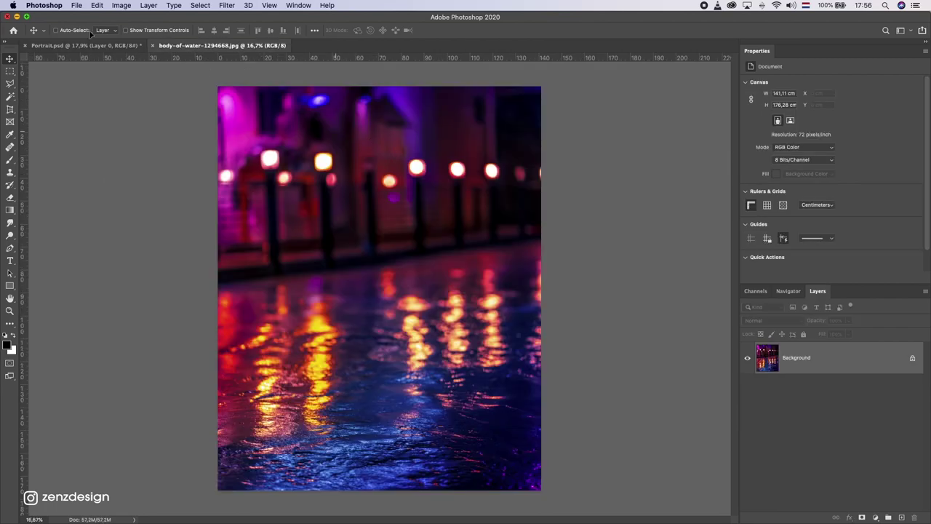
# - Paste the street photo into Portrait.psd as Layer 1 beneath the boy's layer
pyautogui.click(109, 47)
pyautogui.hotkey('ctrl', 'v')
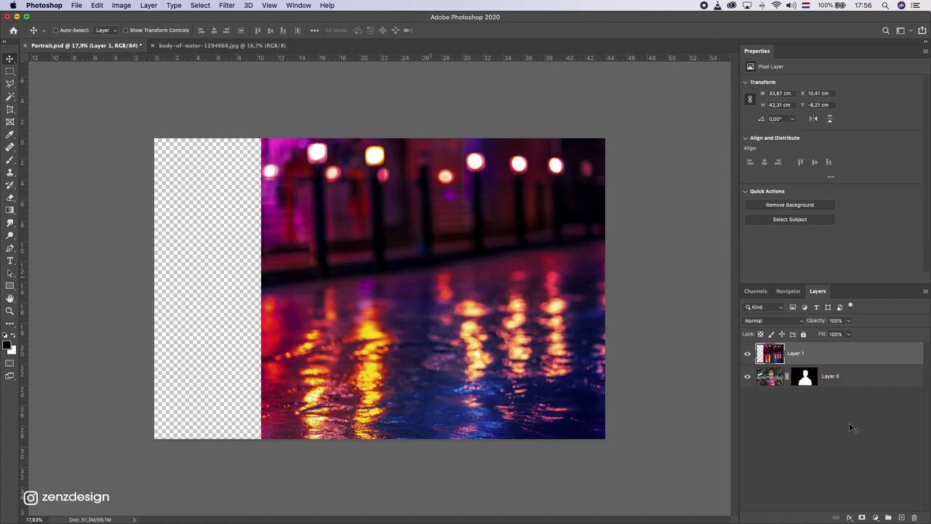
pyautogui.moveTo(801, 357); pyautogui.dragTo(800, 385)
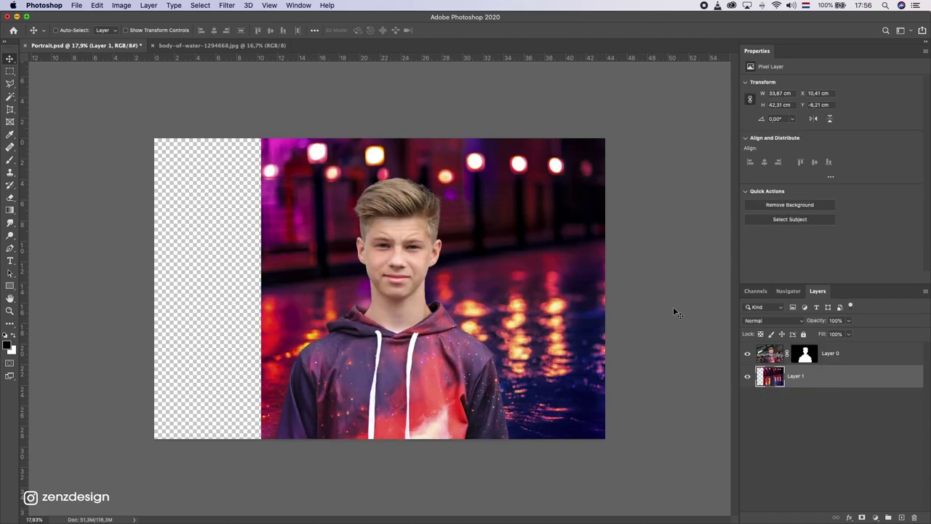
pyautogui.moveTo(568, 228); pyautogui.dragTo(473, 236)
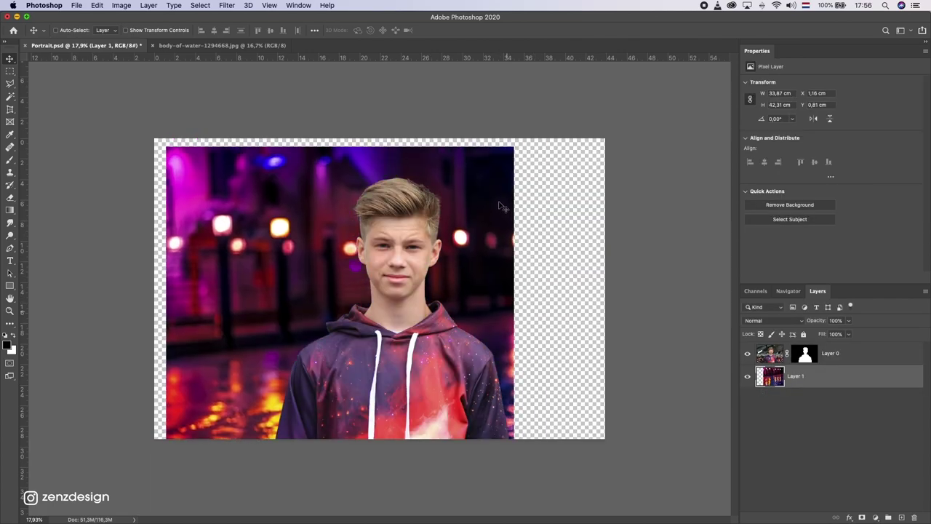
# - Free-transform the street photo, enlarging and repositioning it to cover the whole canvas
pyautogui.hotkey('ctrl', 't')
pyautogui.moveTo(514, 146); pyautogui.dragTo(645, 68)
pyautogui.moveTo(476, 178); pyautogui.dragTo(467, 280)
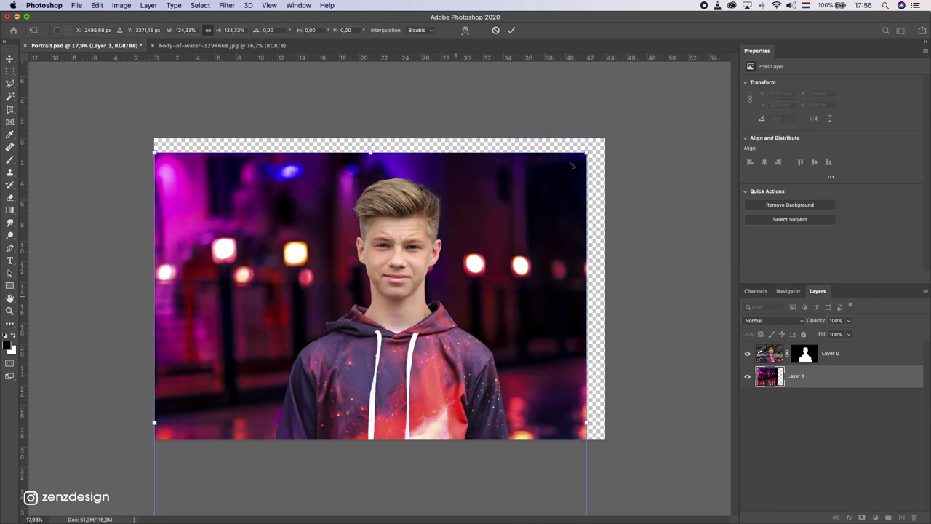
pyautogui.moveTo(590, 152); pyautogui.dragTo(625, 104)
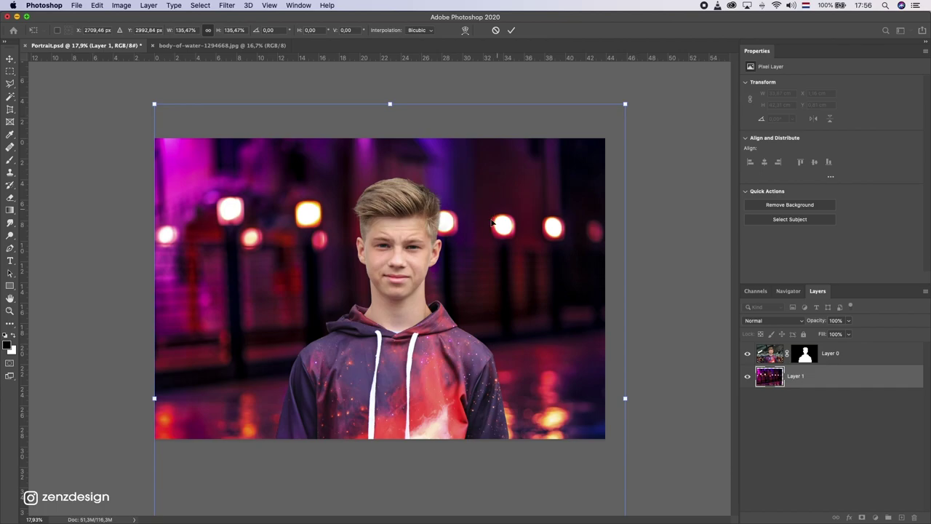
pyautogui.moveTo(493, 223); pyautogui.dragTo(496, 294)
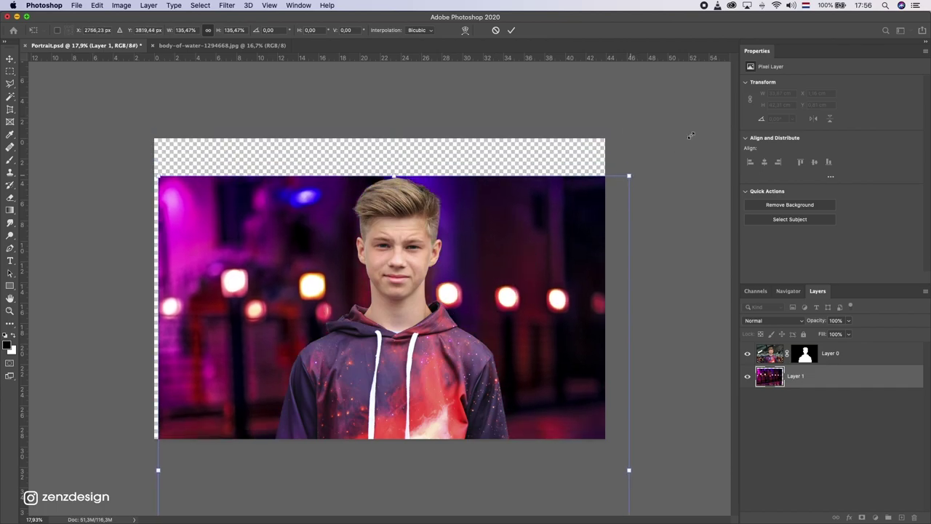
pyautogui.moveTo(628, 176); pyautogui.dragTo(685, 105)
pyautogui.moveTo(541, 240); pyautogui.dragTo(485, 273)
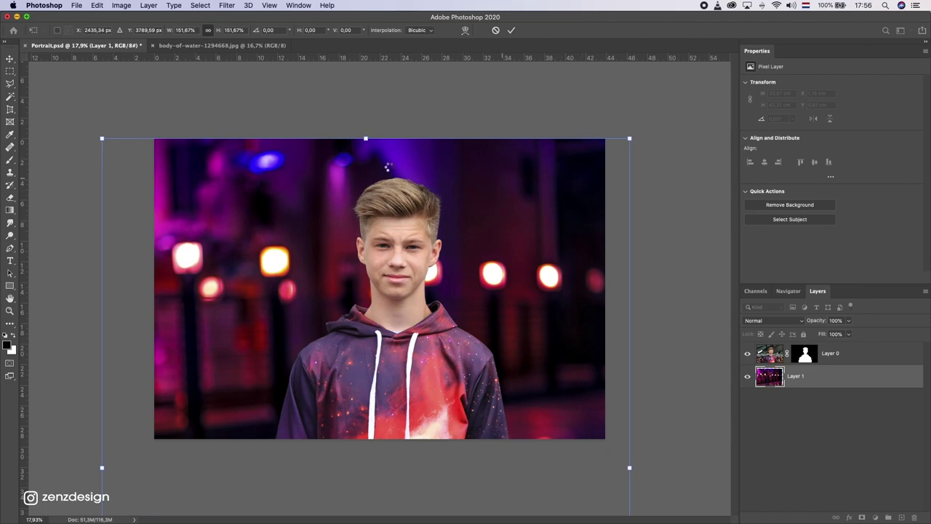
pyautogui.press('Return')
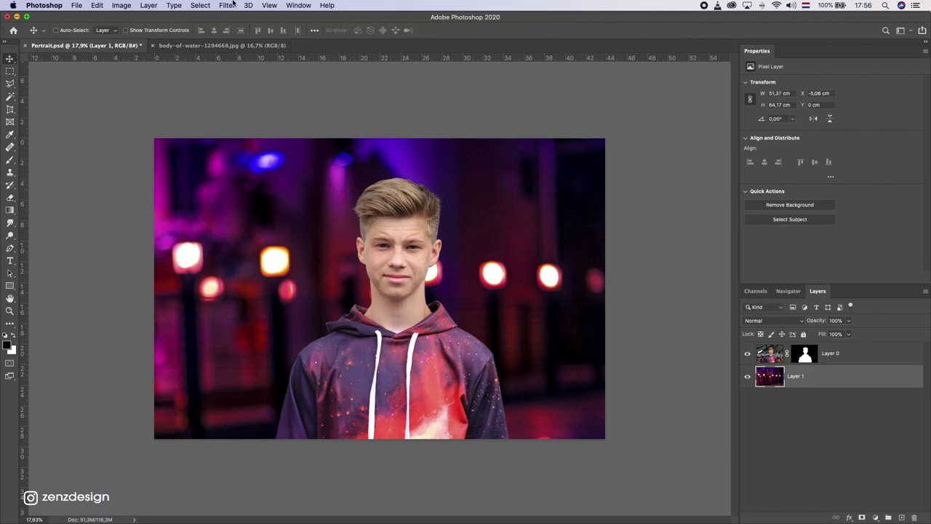
pyautogui.click(227, 5)
# - Blur the street background with a 38,8 px Gaussian Blur and nudge the boy left
pyautogui.click(440, 253)
pyautogui.click(248, 5)
pyautogui.moveTo(231, 120)
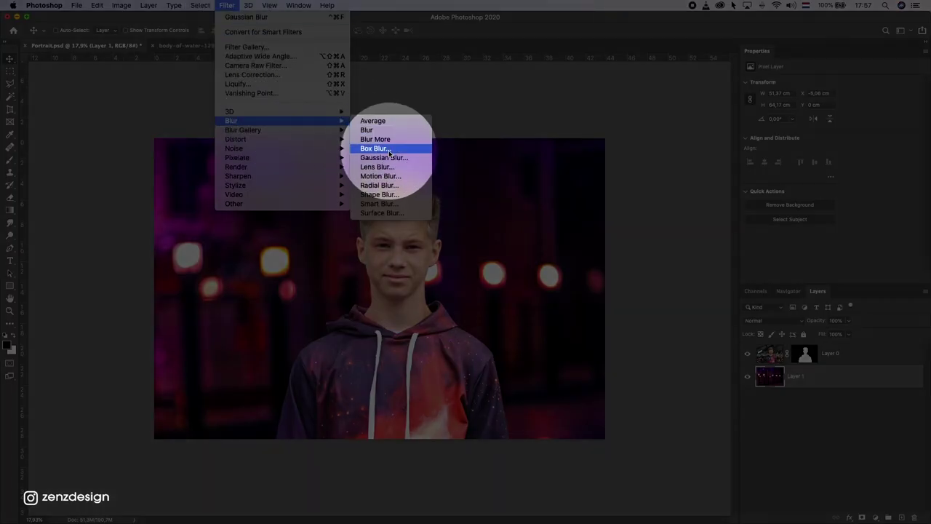
pyautogui.click(386, 157)
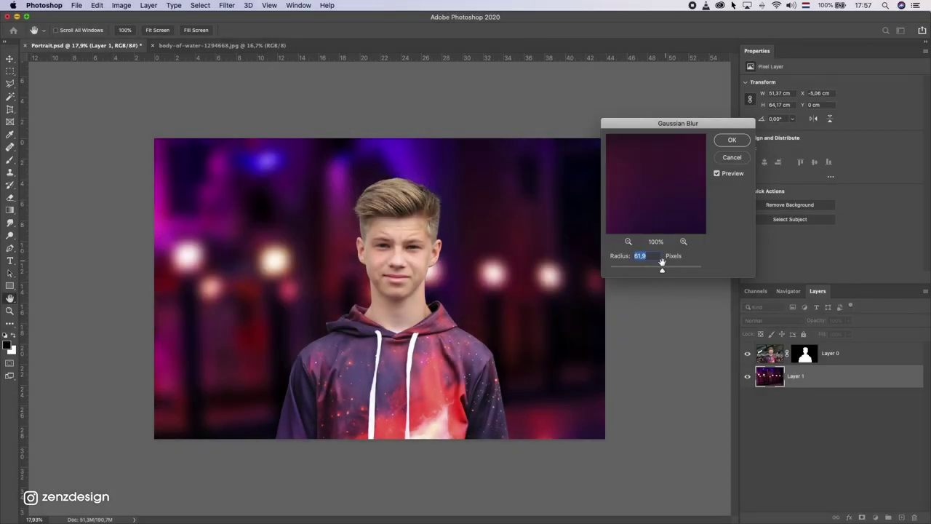
pyautogui.moveTo(659, 270); pyautogui.dragTo(657, 271)
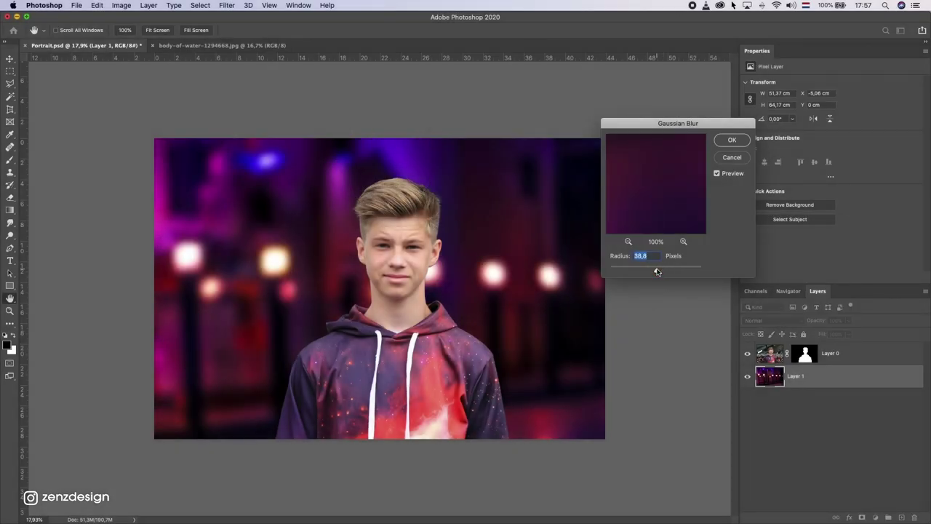
pyautogui.press('Return')
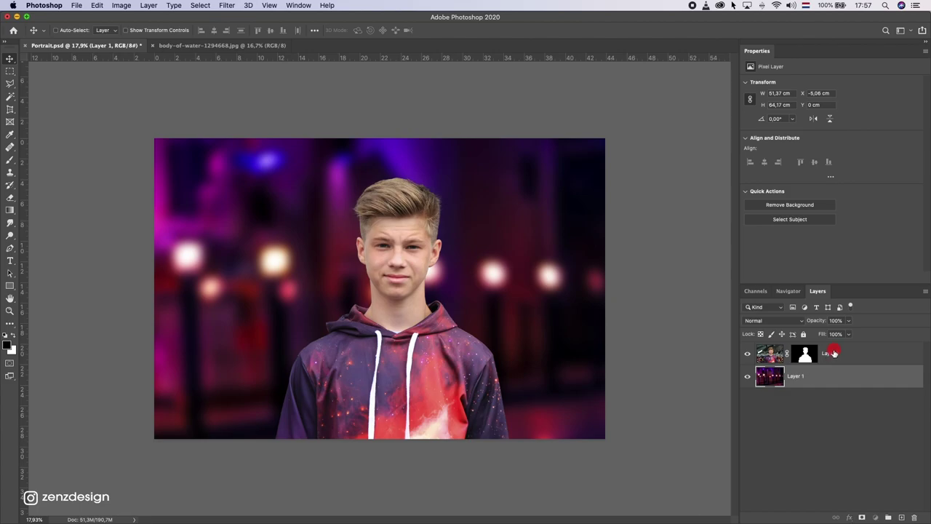
pyautogui.click(835, 354)
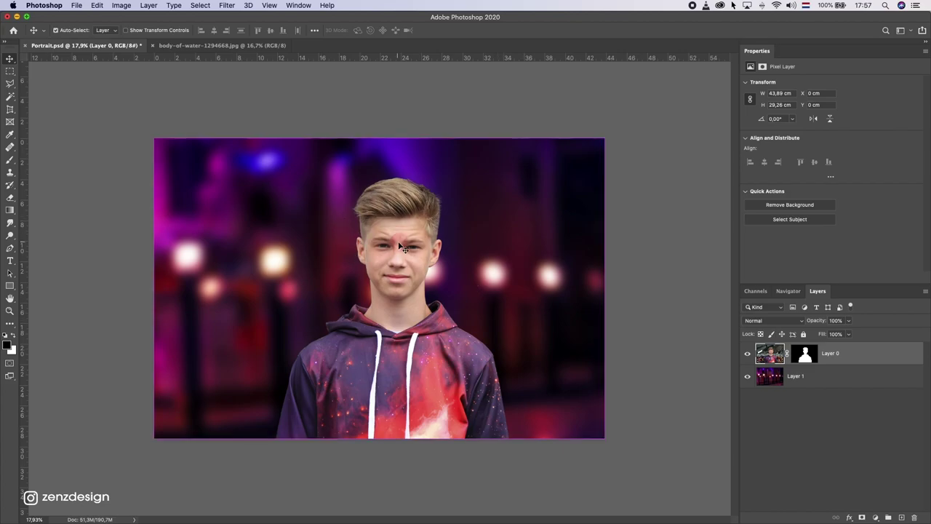
pyautogui.moveTo(391, 241); pyautogui.dragTo(386, 240)
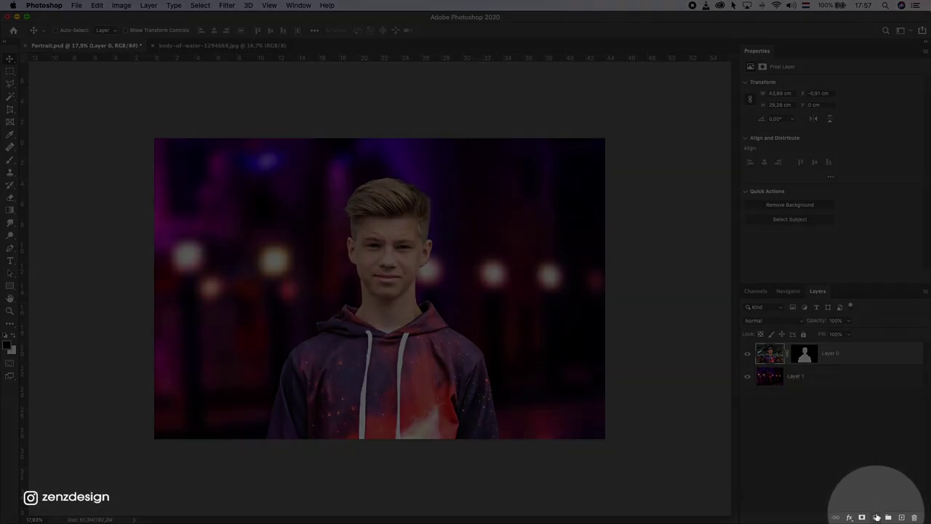
# - Add a Curves layer clipped to the boy, lowering the highlights to output 148
pyautogui.click(876, 516)
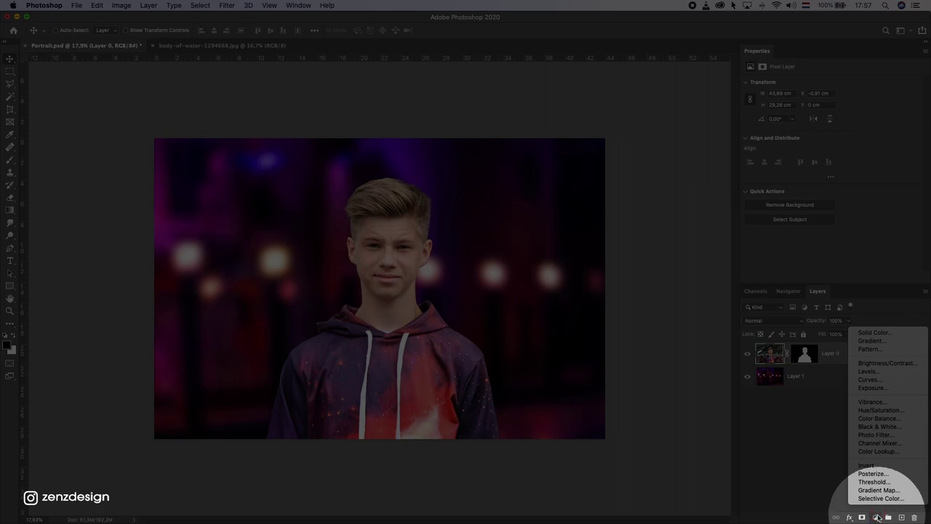
pyautogui.click(871, 380)
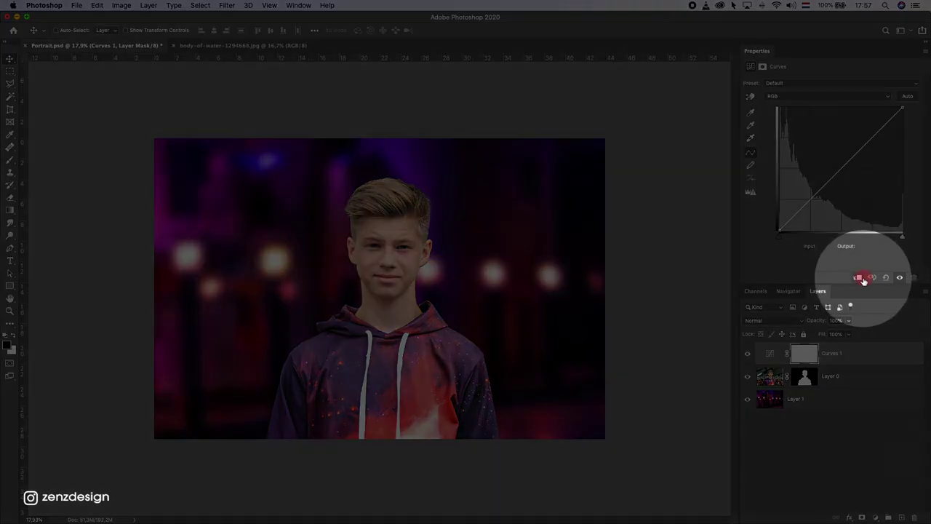
pyautogui.click(857, 278)
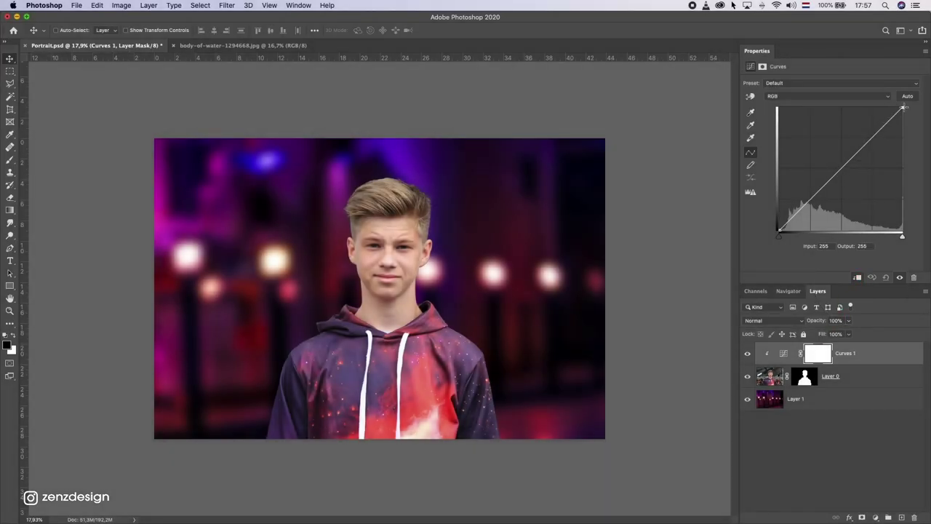
pyautogui.moveTo(902, 107); pyautogui.dragTo(907, 158)
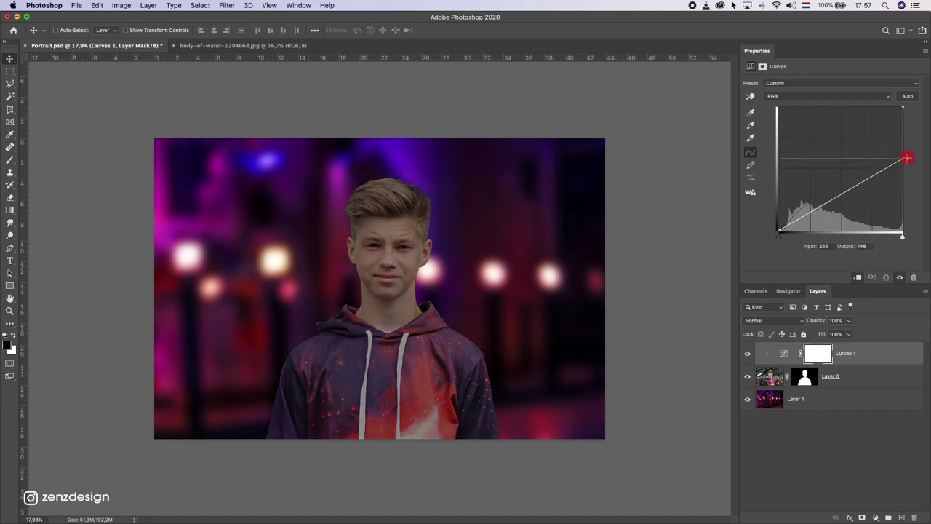
pyautogui.click(9, 159)
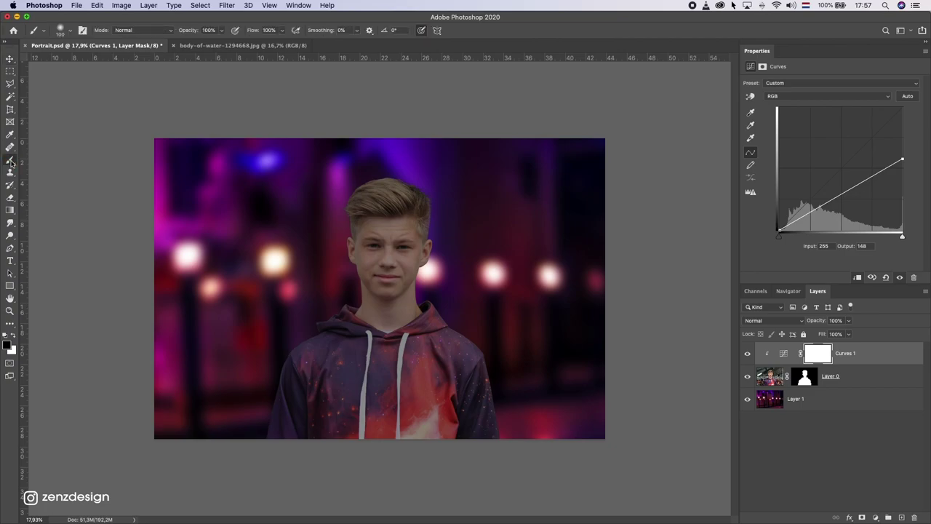
# - Paint black with a 400 px brush on the Curves 1 mask over the hair and right shoulder
pyautogui.click(817, 353)
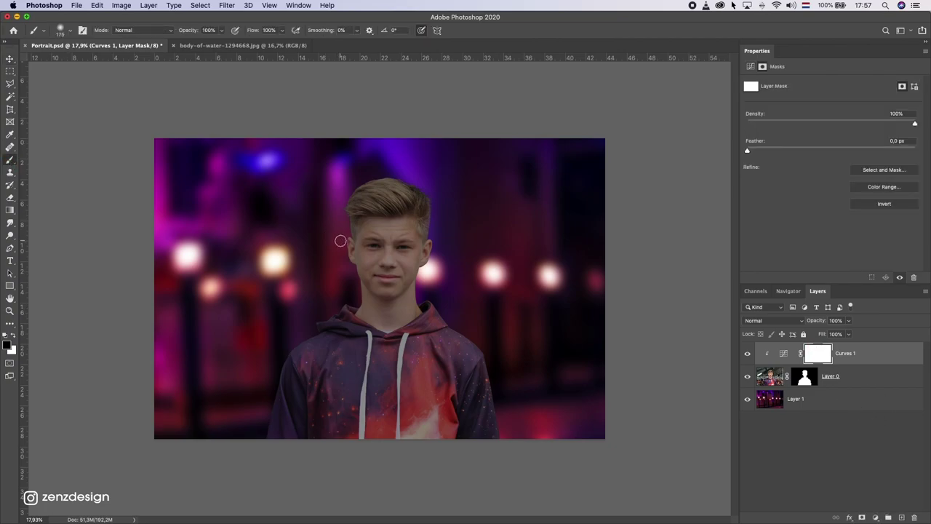
pyautogui.press(']')
pyautogui.press(']')
pyautogui.press(']')
pyautogui.click(10, 347)
pyautogui.click(239, 28)
pyautogui.moveTo(339, 211); pyautogui.dragTo(341, 286)
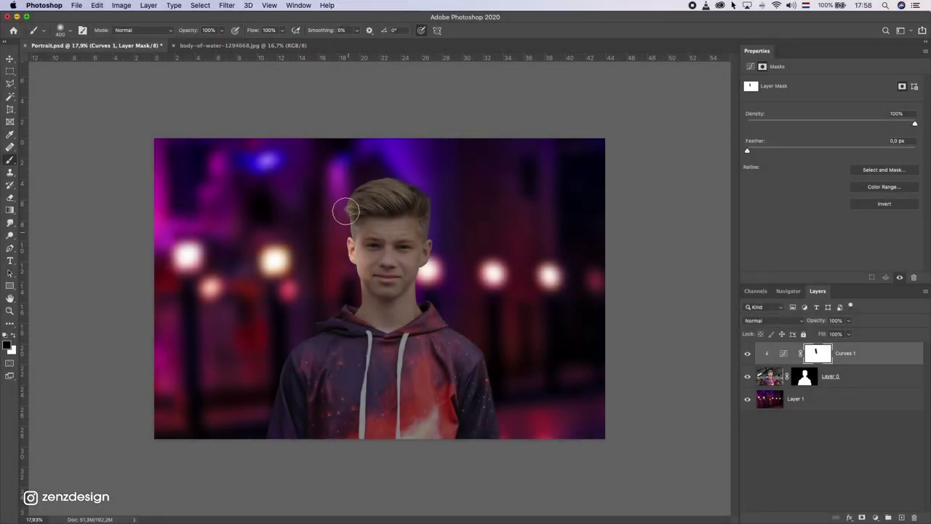
pyautogui.moveTo(347, 211)
pyautogui.mouseDown()
pyautogui.moveTo(433, 183)
pyautogui.moveTo(426, 288)
pyautogui.moveTo(471, 339)
pyautogui.mouseUp()
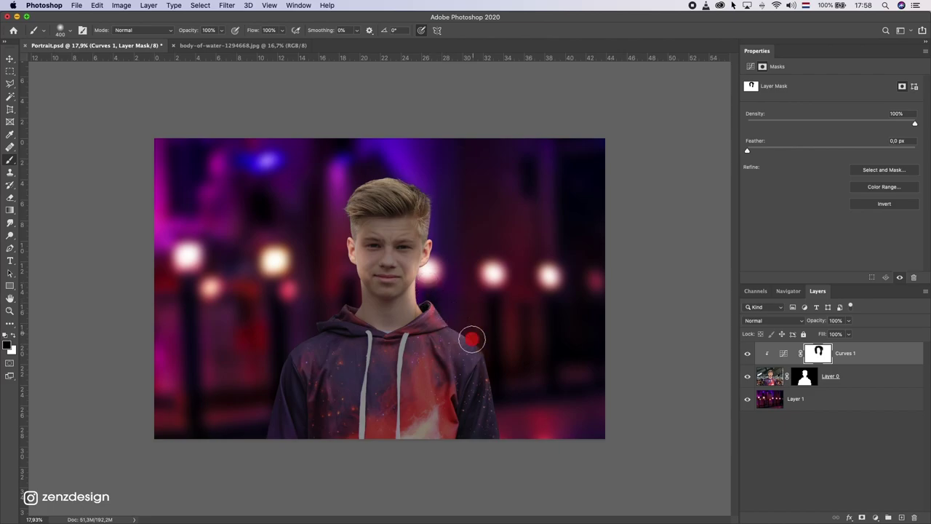
pyautogui.moveTo(471, 339); pyautogui.dragTo(502, 400)
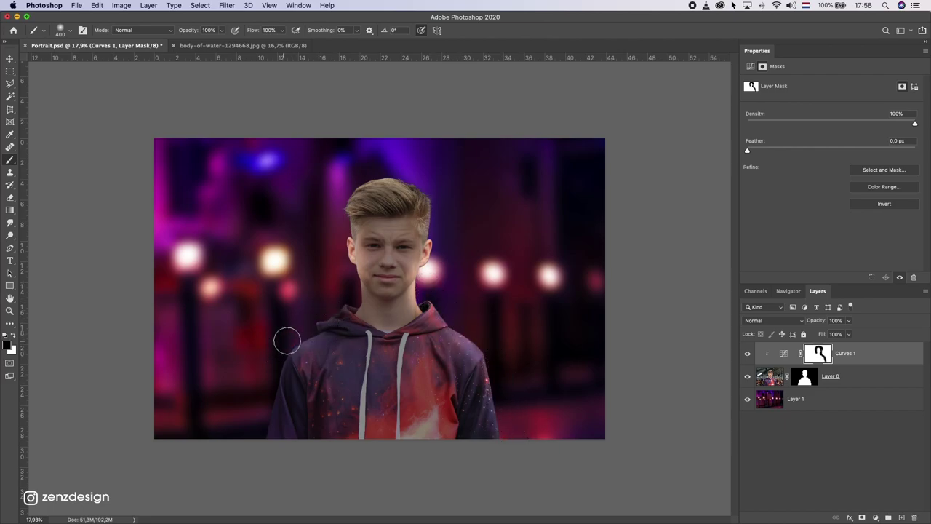
# - Continue masking the darkening over the left shoulder, neck, hair and face
pyautogui.moveTo(287, 341); pyautogui.dragTo(260, 441)
pyautogui.moveTo(281, 343); pyautogui.dragTo(317, 322)
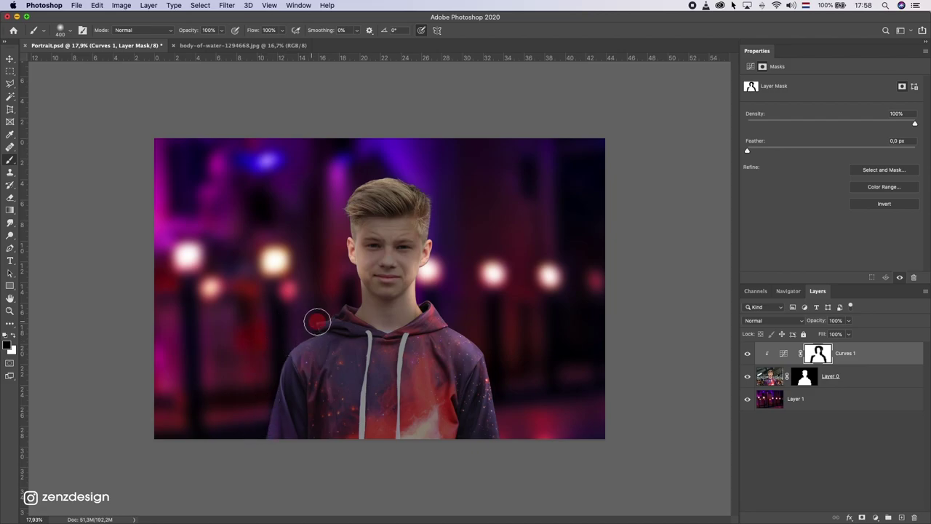
pyautogui.moveTo(336, 266)
pyautogui.mouseDown()
pyautogui.moveTo(350, 289)
pyautogui.moveTo(343, 281)
pyautogui.mouseUp()
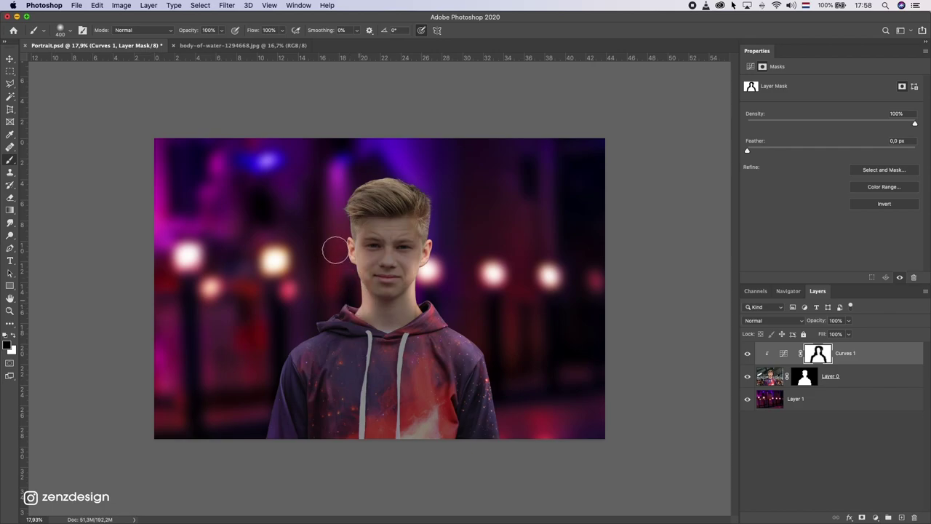
pyautogui.moveTo(346, 186)
pyautogui.mouseDown()
pyautogui.moveTo(369, 184)
pyautogui.moveTo(372, 240)
pyautogui.mouseUp()
pyautogui.moveTo(322, 201); pyautogui.dragTo(343, 202)
pyautogui.moveTo(371, 273)
pyautogui.mouseDown()
pyautogui.moveTo(383, 275)
pyautogui.moveTo(369, 242)
pyautogui.mouseUp()
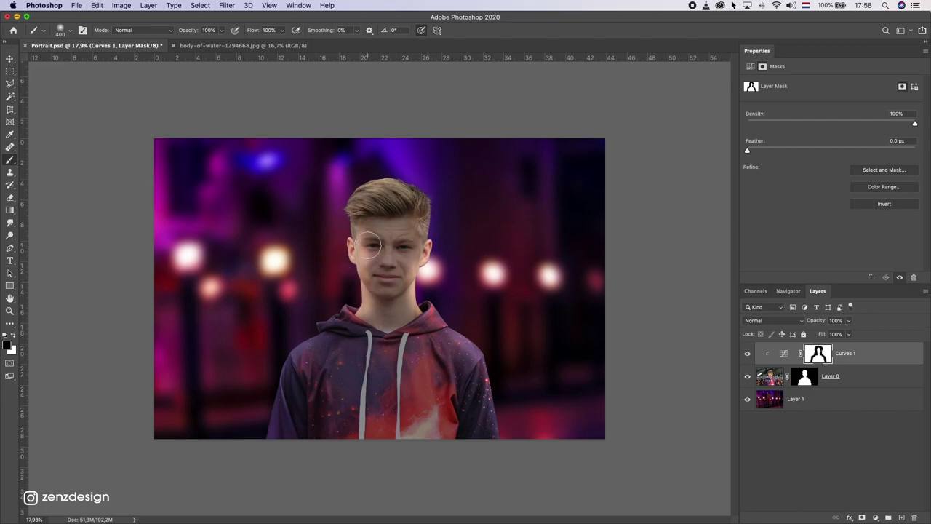
pyautogui.moveTo(328, 208); pyautogui.dragTo(342, 208)
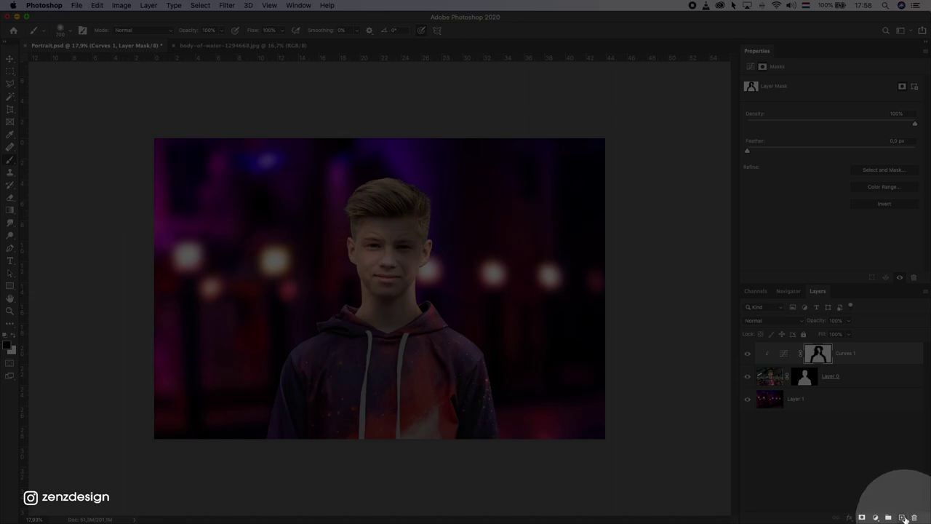
# - Add a new empty Layer 2 clipped to the layer below
pyautogui.click(902, 517)
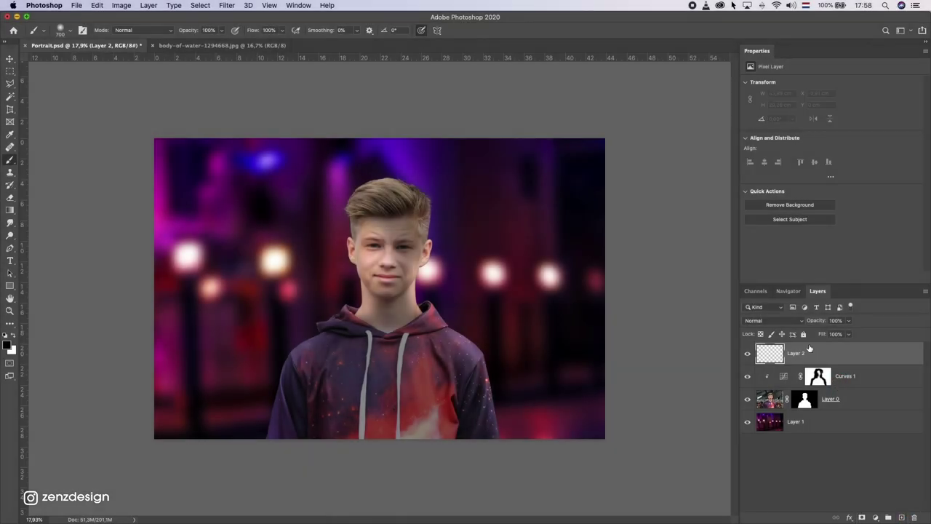
pyautogui.rightClick(809, 351)
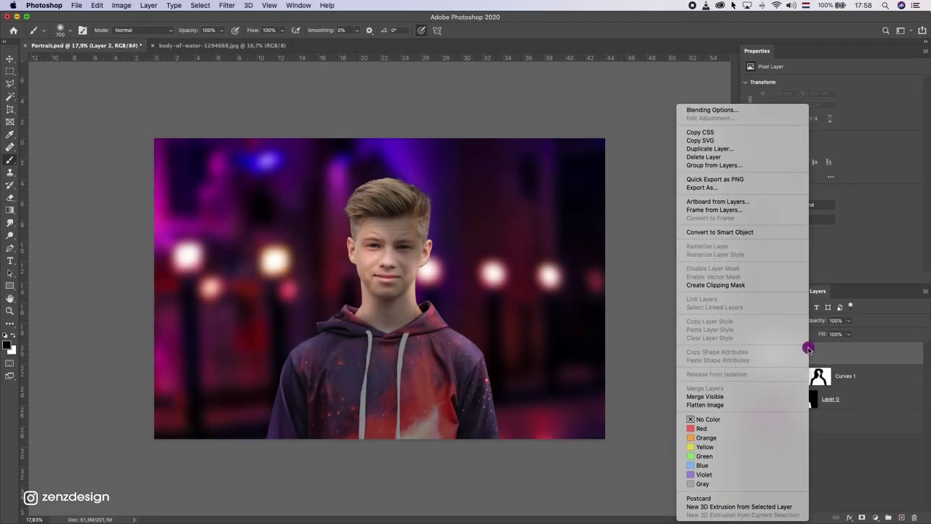
pyautogui.click(755, 285)
pyautogui.scroll(3, 356, 228)
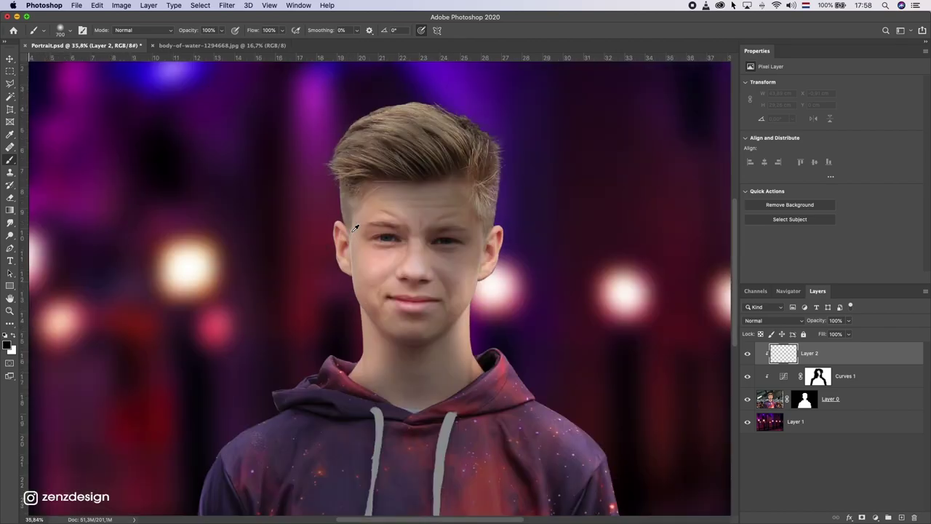
# - Sample the boy's face and lighten it into a pale pink foreground colour (#ffdcd2)
pyautogui.click(8, 345)
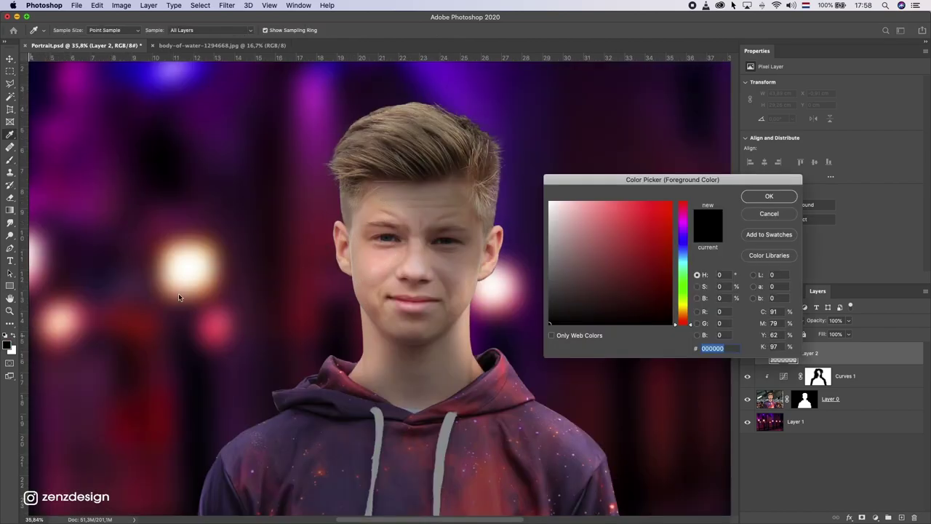
pyautogui.click(358, 254)
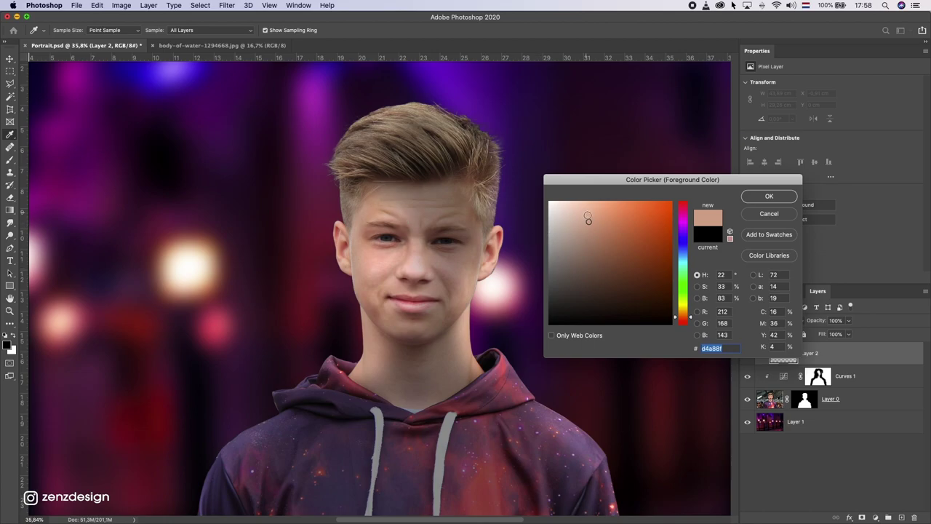
pyautogui.moveTo(587, 219); pyautogui.dragTo(572, 197)
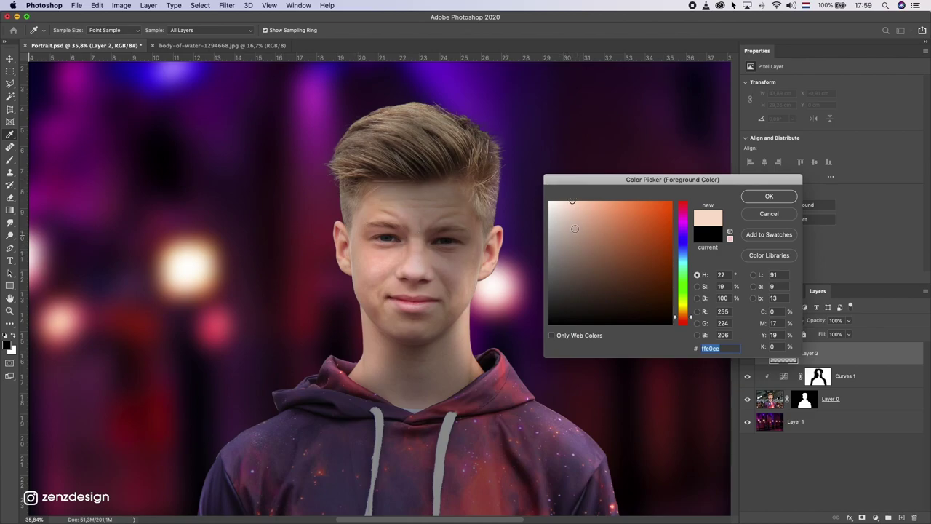
pyautogui.moveTo(686, 316); pyautogui.dragTo(687, 322)
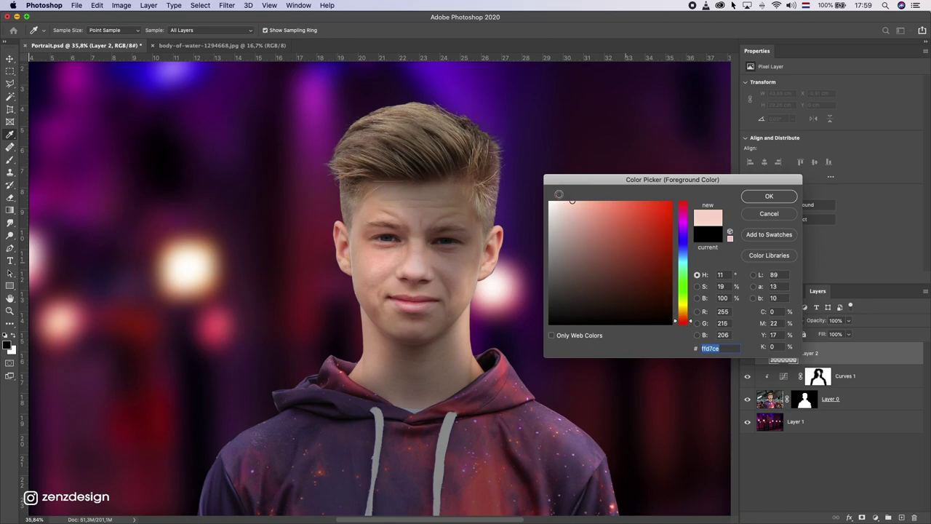
pyautogui.moveTo(602, 216); pyautogui.dragTo(595, 181)
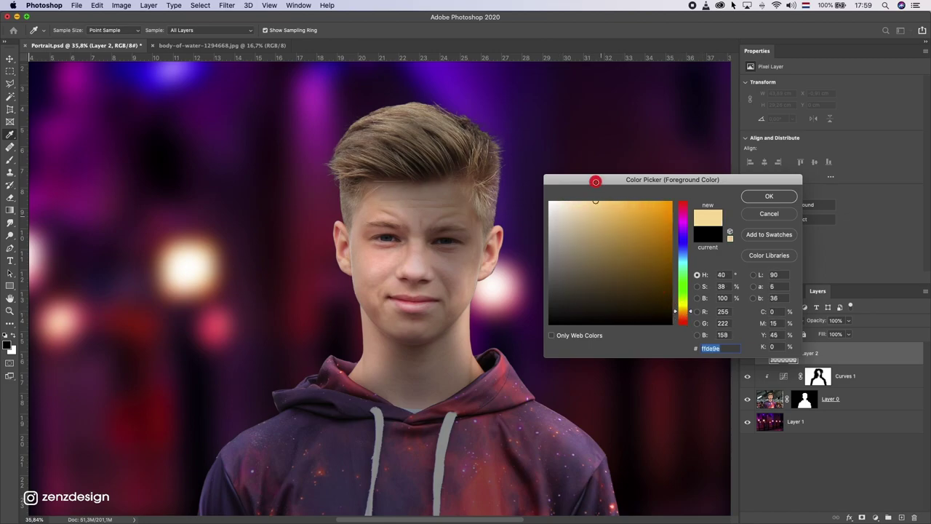
pyautogui.click(686, 321)
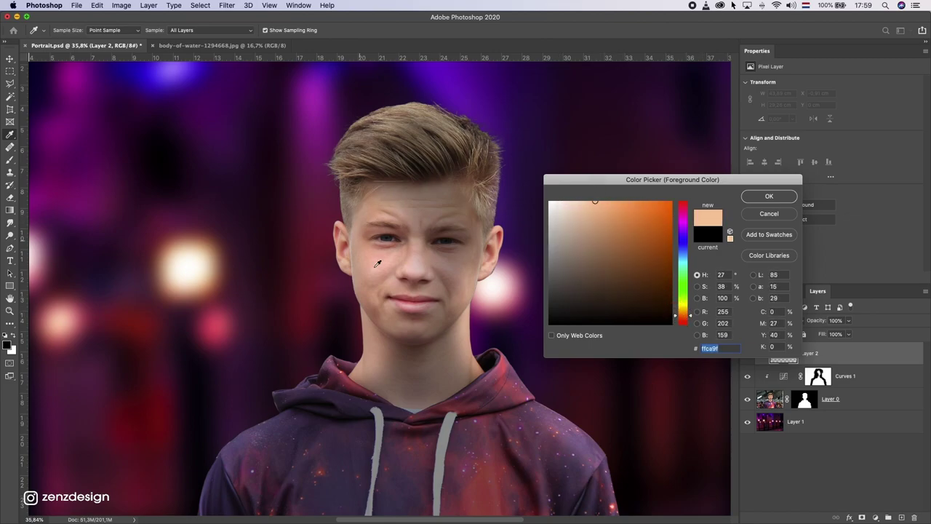
pyautogui.click(378, 263)
pyautogui.click(576, 204)
pyautogui.moveTo(576, 203); pyautogui.dragTo(574, 195)
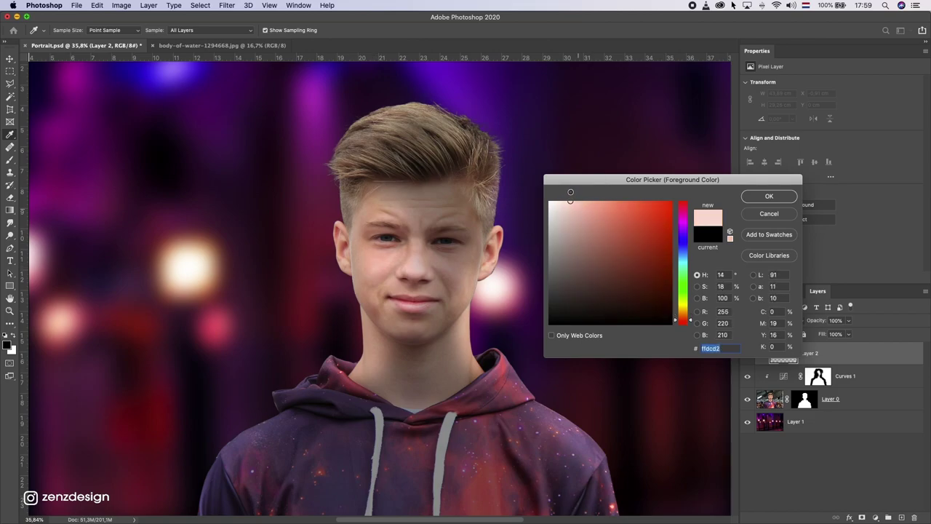
pyautogui.moveTo(573, 194); pyautogui.dragTo(573, 194)
pyautogui.click(764, 198)
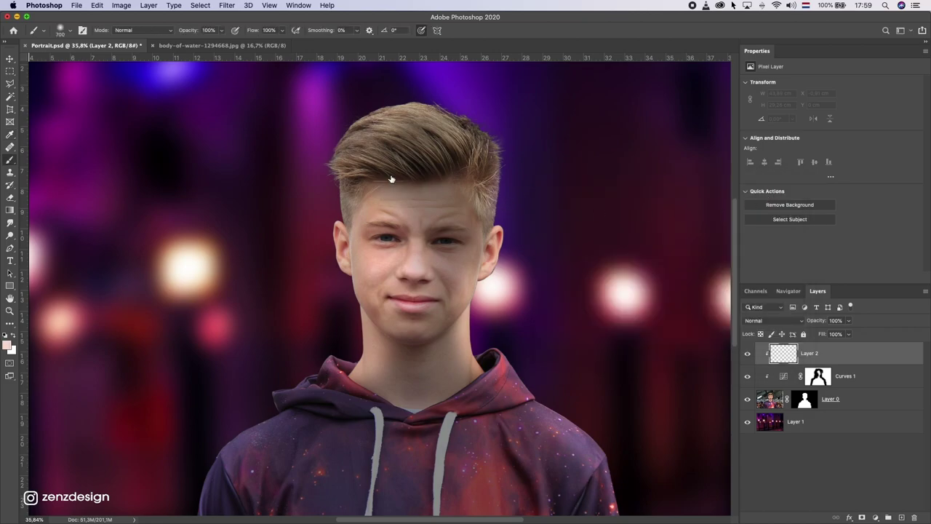
# - With a smaller brush, paint pale light along the left jaw, beside the ear and hairline
pyautogui.press('[')
pyautogui.press('[')
pyautogui.press('[')
pyautogui.moveTo(348, 293)
pyautogui.mouseDown()
pyautogui.moveTo(360, 345)
pyautogui.moveTo(350, 293)
pyautogui.moveTo(326, 260)
pyautogui.mouseUp()
pyautogui.scroll(3, 326, 258)
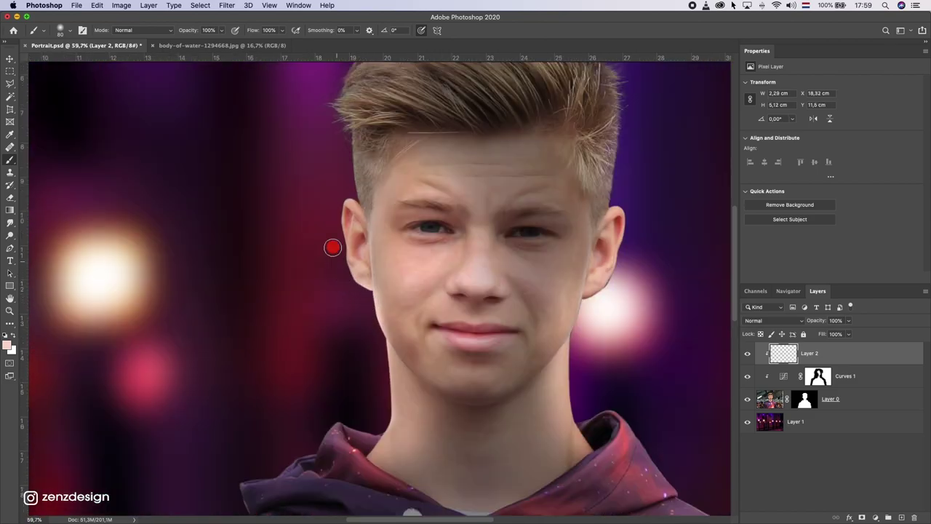
pyautogui.moveTo(367, 303)
pyautogui.mouseDown()
pyautogui.moveTo(337, 233)
pyautogui.moveTo(339, 194)
pyautogui.moveTo(346, 179)
pyautogui.moveTo(351, 187)
pyautogui.mouseUp()
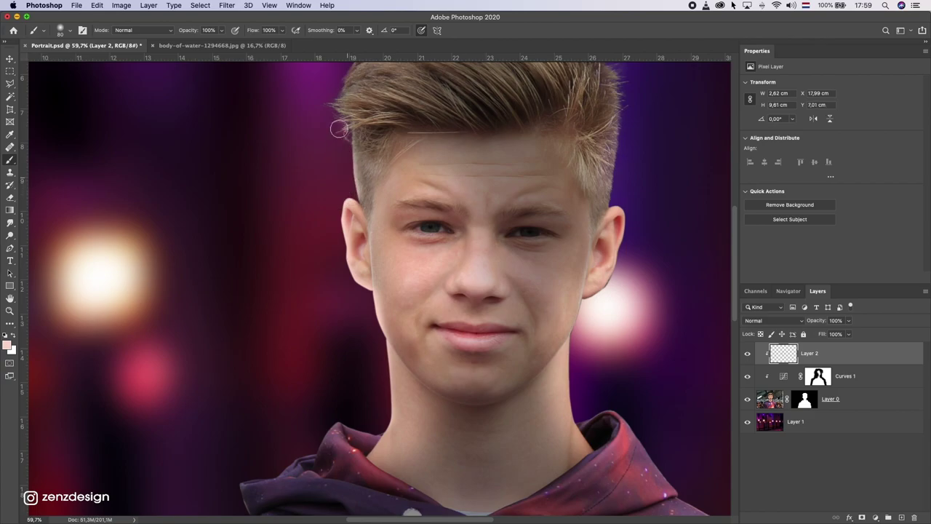
pyautogui.moveTo(342, 156); pyautogui.dragTo(346, 142)
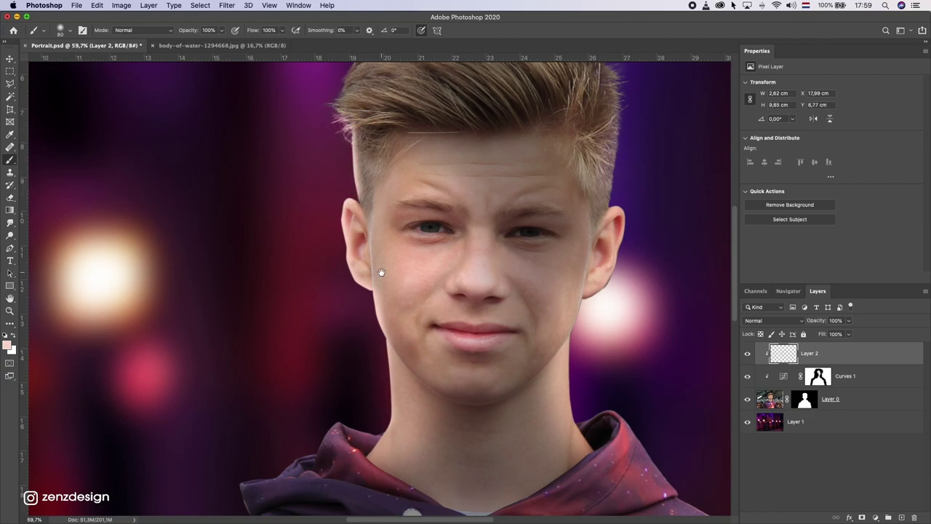
pyautogui.scroll(5, 382, 272)
pyautogui.moveTo(361, 201)
pyautogui.mouseDown()
pyautogui.moveTo(325, 268)
pyautogui.moveTo(366, 205)
pyautogui.moveTo(395, 183)
pyautogui.moveTo(501, 143)
pyautogui.moveTo(502, 151)
pyautogui.moveTo(551, 143)
pyautogui.mouseUp()
# - Paint pale light along the neck and hoodie collar edge
pyautogui.moveTo(433, 333); pyautogui.dragTo(422, 120)
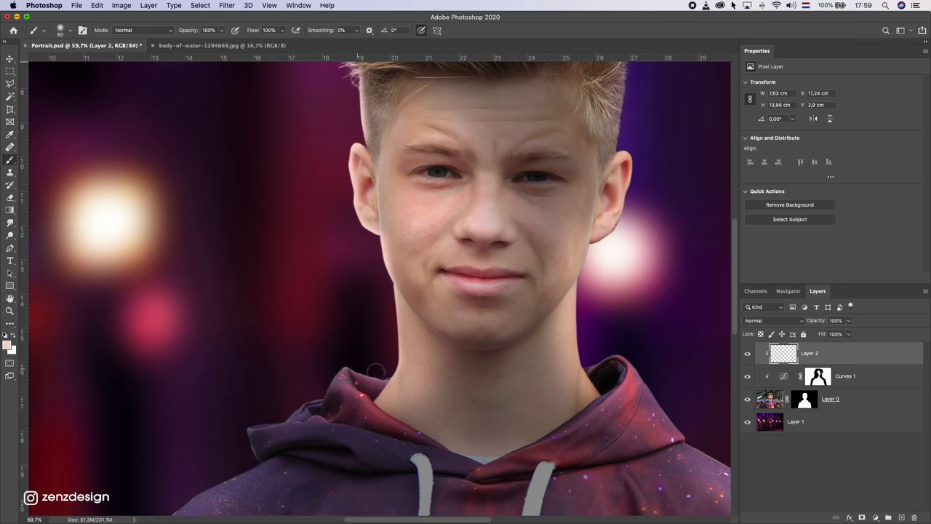
pyautogui.moveTo(393, 381)
pyautogui.mouseDown()
pyautogui.moveTo(341, 365)
pyautogui.moveTo(315, 396)
pyautogui.mouseUp()
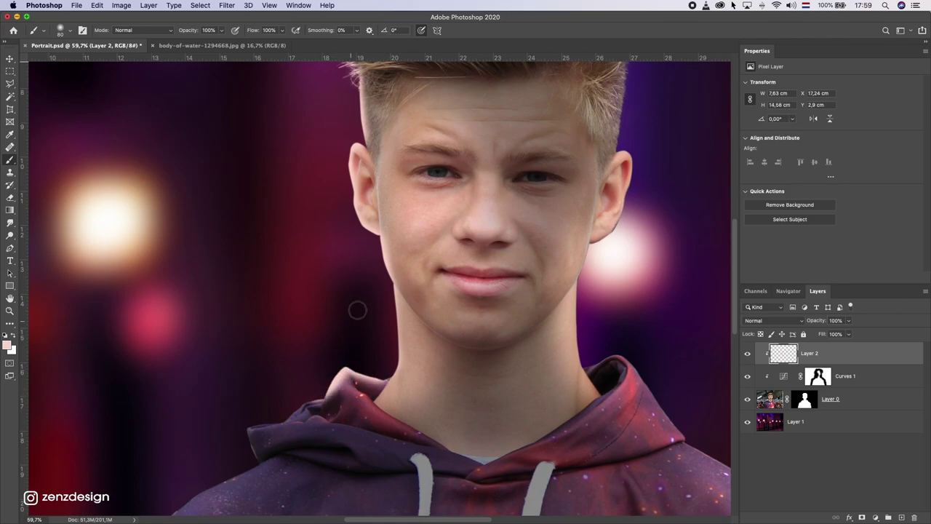
pyautogui.click(376, 361)
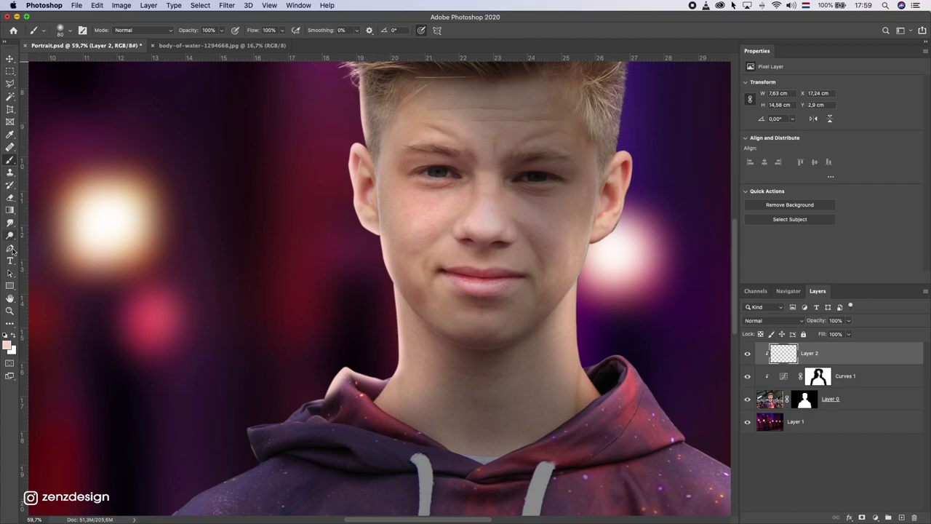
pyautogui.moveTo(10, 248); pyautogui.dragTo(50, 251)
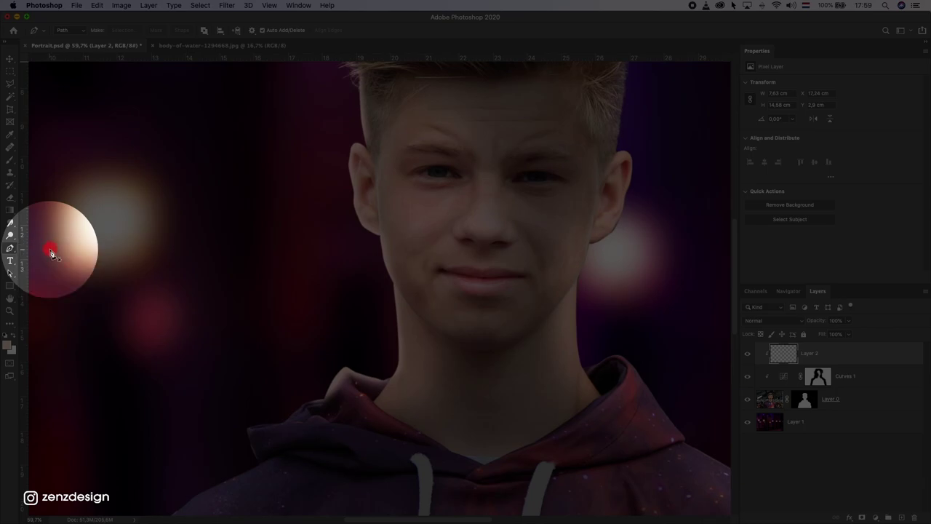
# - Draw a closed Pen path around the lower face and chin and choose Make Selection
pyautogui.scroll(1, 397, 286)
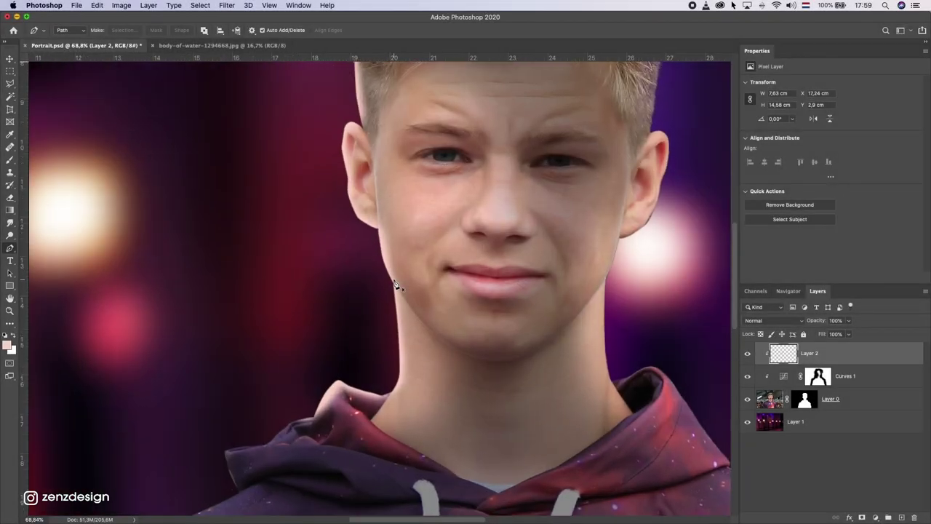
pyautogui.scroll(1, 396, 285)
pyautogui.click(390, 281)
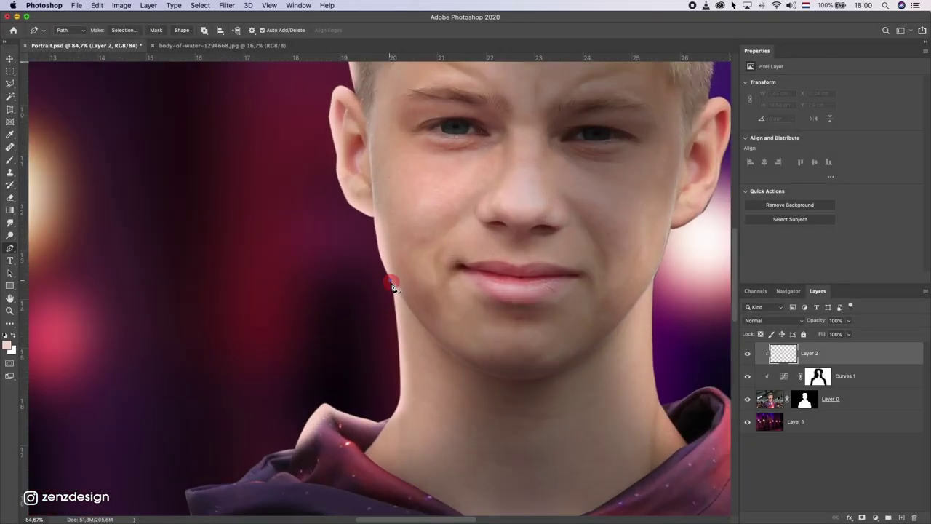
pyautogui.click(487, 377)
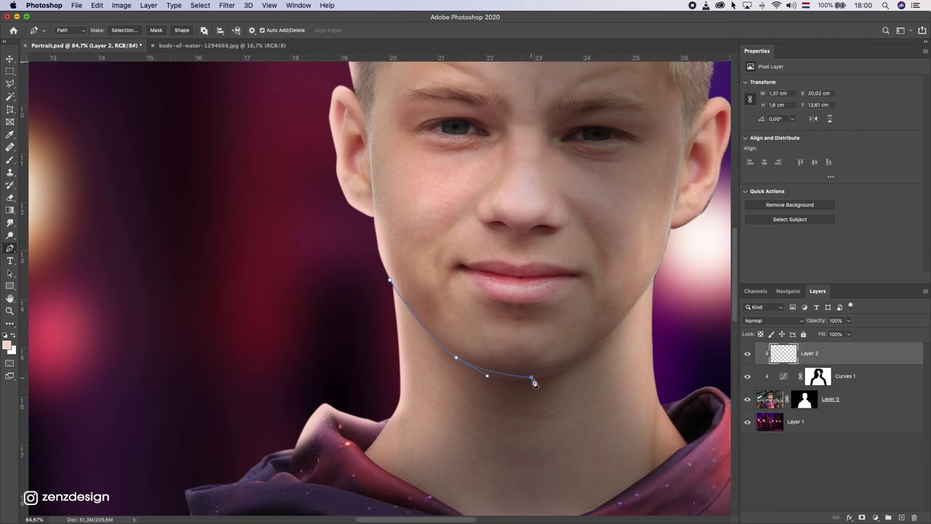
pyautogui.moveTo(534, 380); pyautogui.dragTo(555, 376)
pyautogui.click(633, 206)
pyautogui.click(524, 197)
pyautogui.click(435, 210)
pyautogui.click(390, 280)
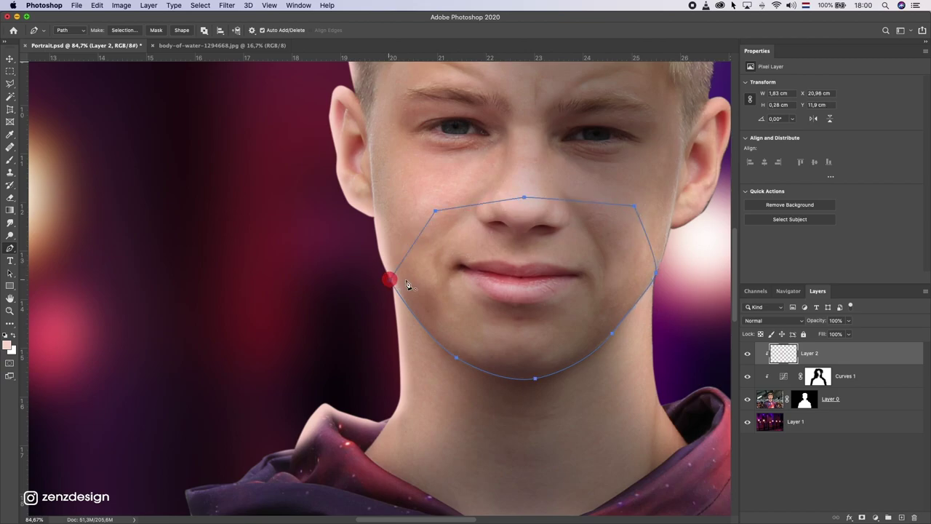
pyautogui.rightClick(473, 242)
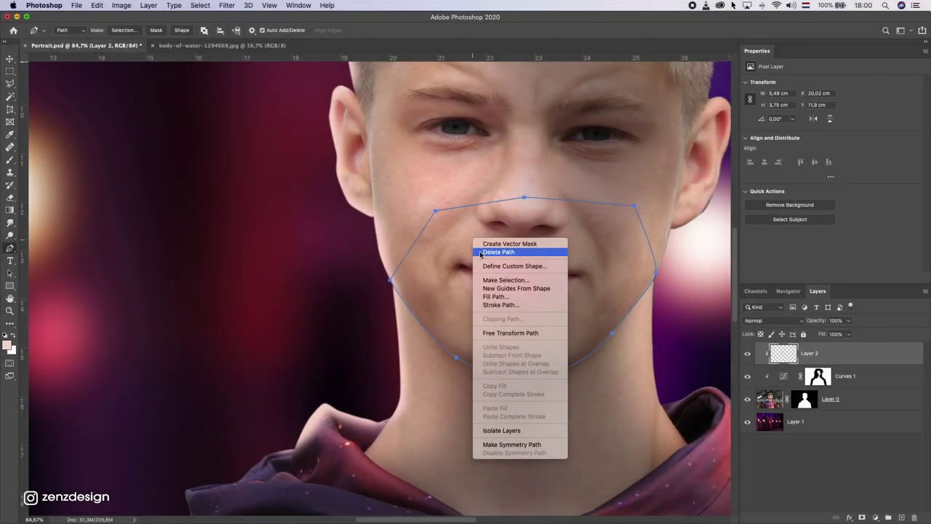
pyautogui.click(502, 279)
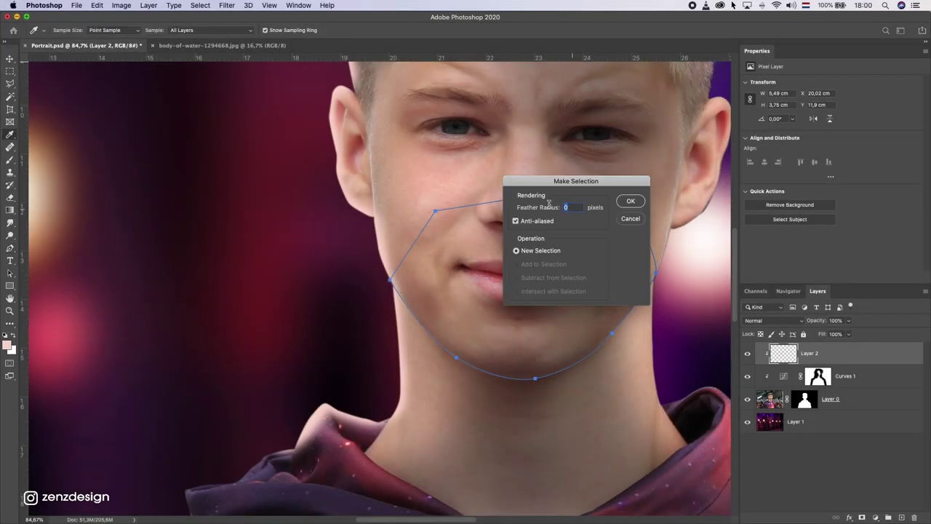
# - Confirm the selection with 0 feather and paint pale light along the left jaw and chin
pyautogui.click(630, 203)
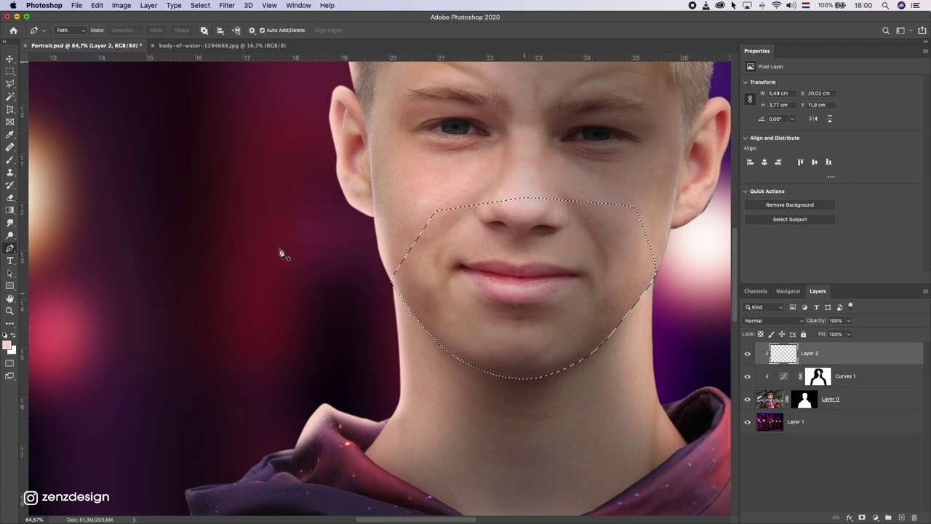
pyautogui.click(7, 160)
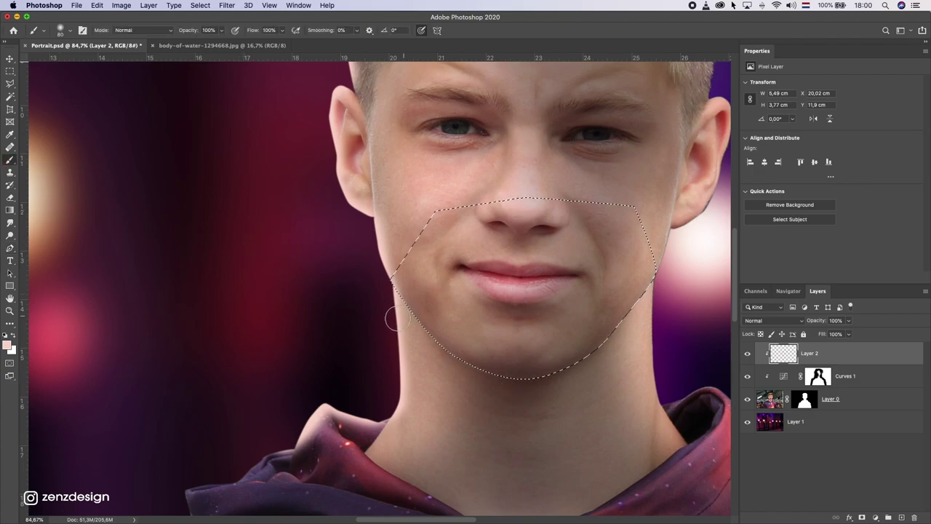
pyautogui.moveTo(383, 289); pyautogui.dragTo(449, 367)
pyautogui.moveTo(378, 286)
pyautogui.mouseDown()
pyautogui.moveTo(385, 306)
pyautogui.moveTo(513, 378)
pyautogui.moveTo(384, 309)
pyautogui.mouseUp()
pyautogui.hotkey('ctrl', 'z')
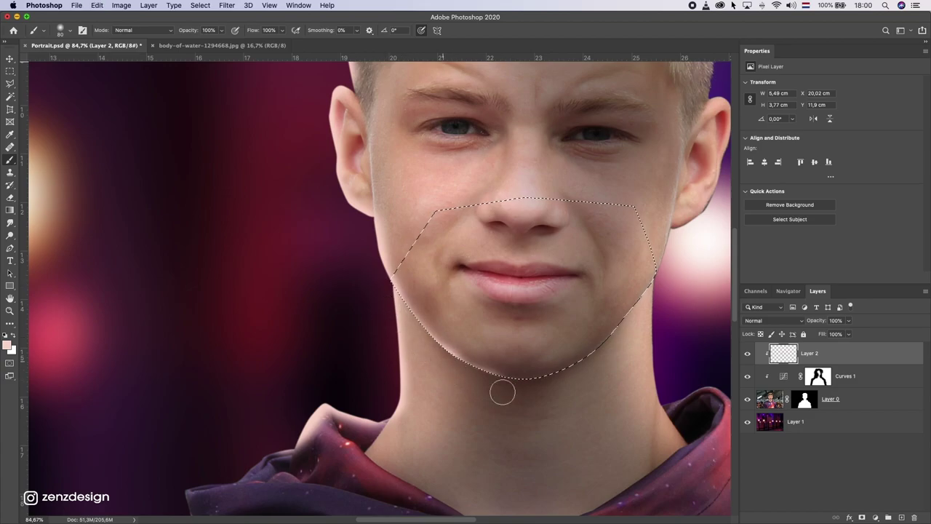
pyautogui.moveTo(626, 350)
pyautogui.mouseDown()
pyautogui.moveTo(558, 374)
pyautogui.moveTo(578, 374)
pyautogui.moveTo(662, 312)
pyautogui.moveTo(606, 350)
pyautogui.moveTo(662, 231)
pyautogui.mouseUp()
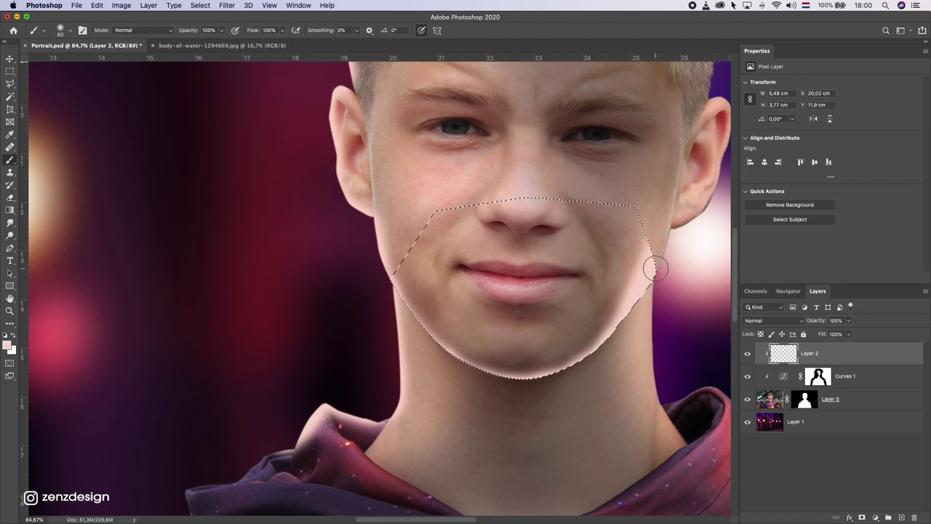
pyautogui.hotkey('ctrl', 'z')
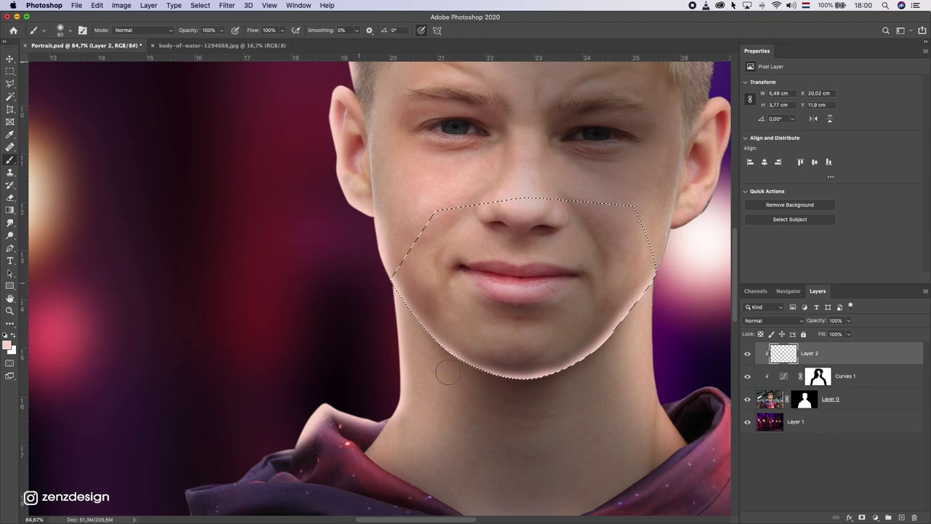
pyautogui.click(367, 270)
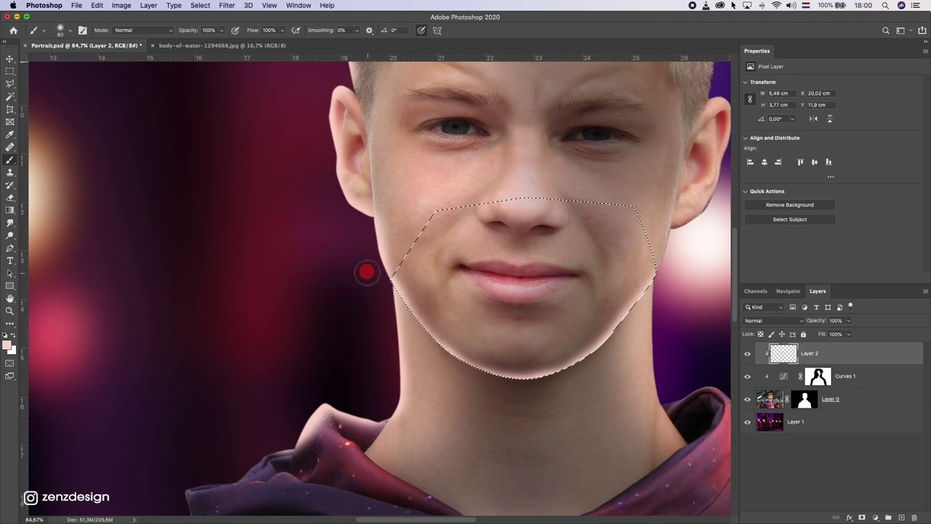
pyautogui.moveTo(370, 274); pyautogui.dragTo(437, 342)
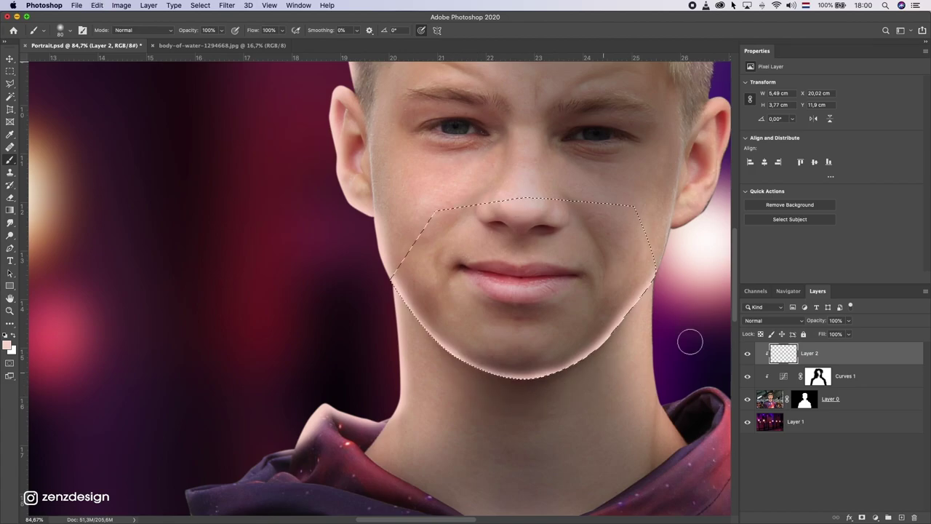
pyautogui.click(10, 71)
# - Deselect, add a layer mask to Layer 2, and paint black over the mouth area
pyautogui.rightClick(521, 266)
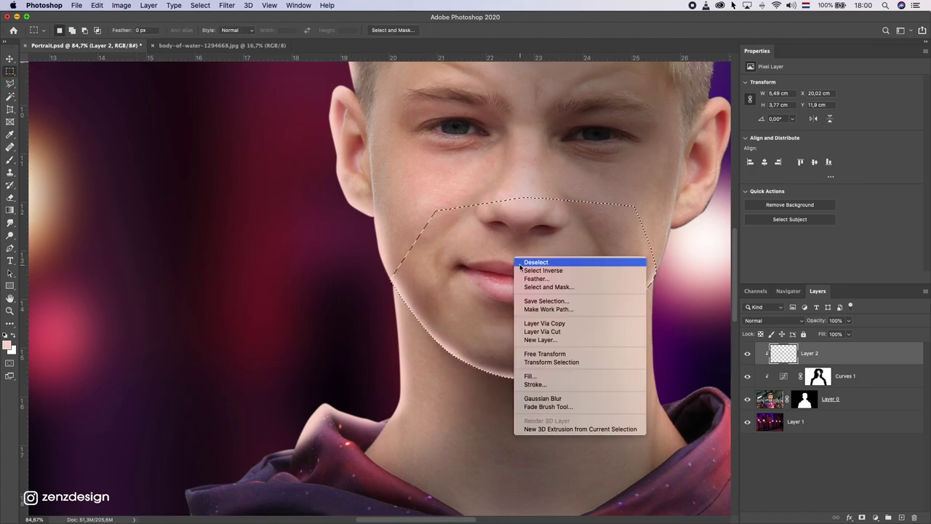
pyautogui.click(520, 263)
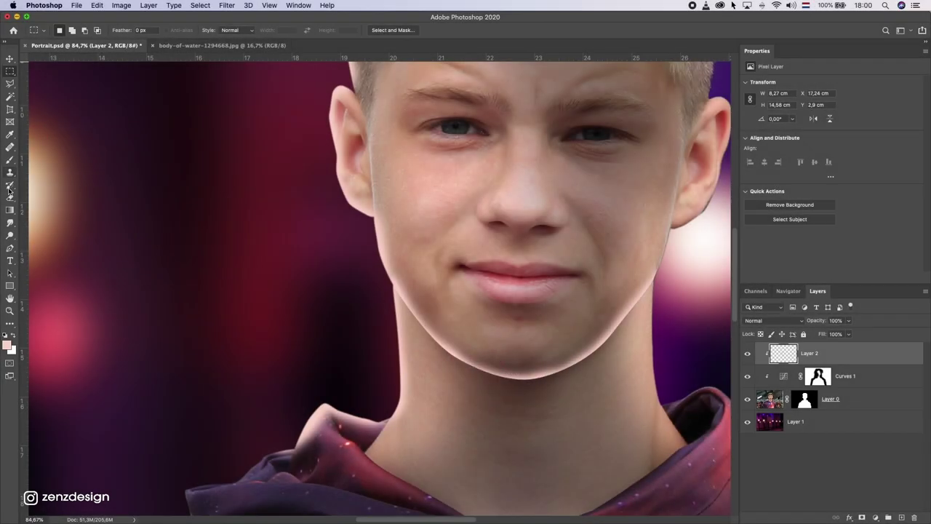
pyautogui.click(862, 517)
pyautogui.click(9, 161)
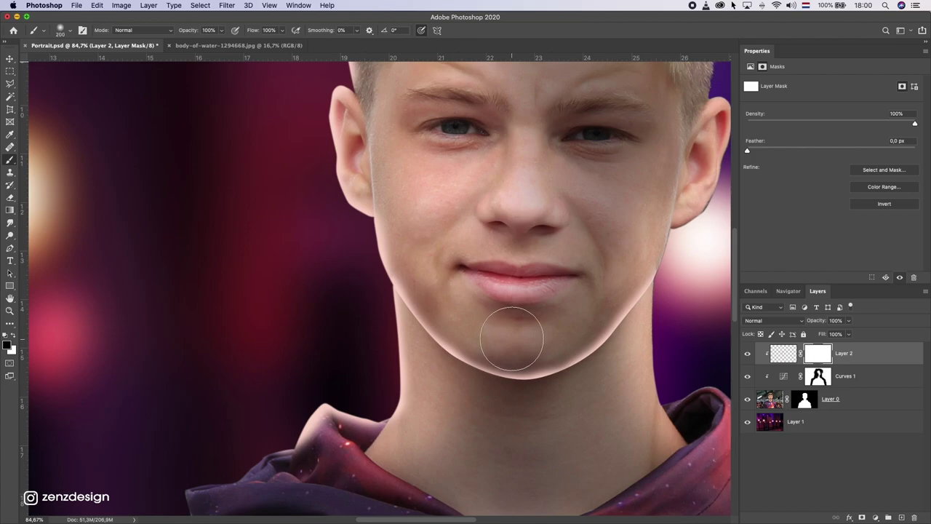
pyautogui.moveTo(512, 452); pyautogui.dragTo(553, 452)
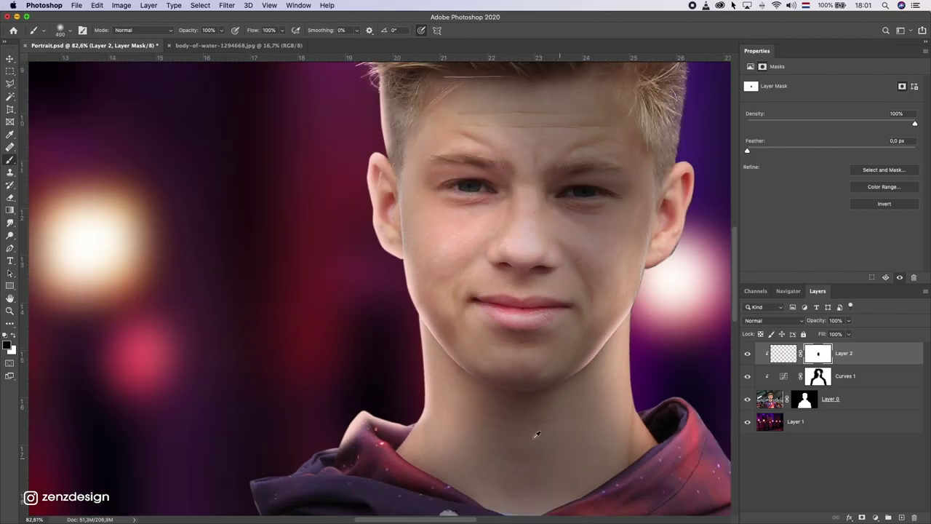
# - Return to Layer 2's pixels and shrink the brush to 70 px
pyautogui.scroll(-5, 535, 429)
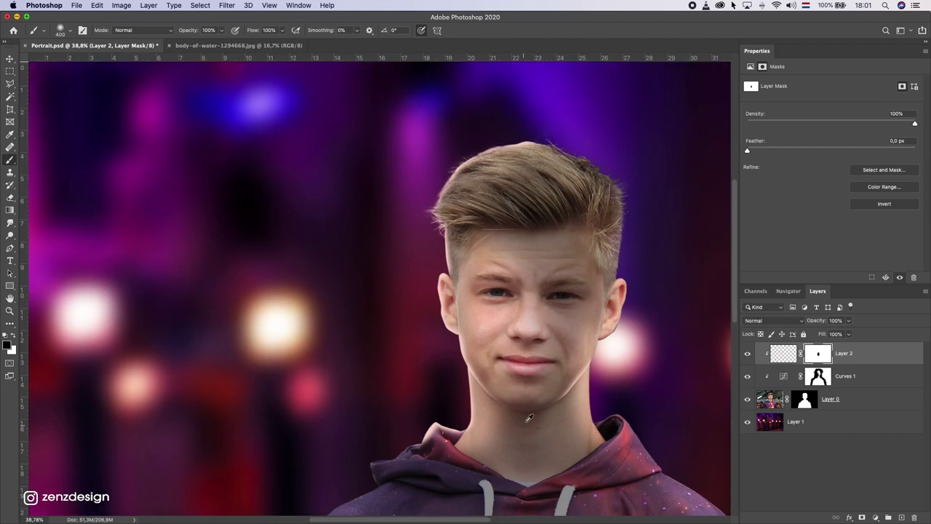
pyautogui.scroll(1, 528, 415)
pyautogui.scroll(-4, 531, 390)
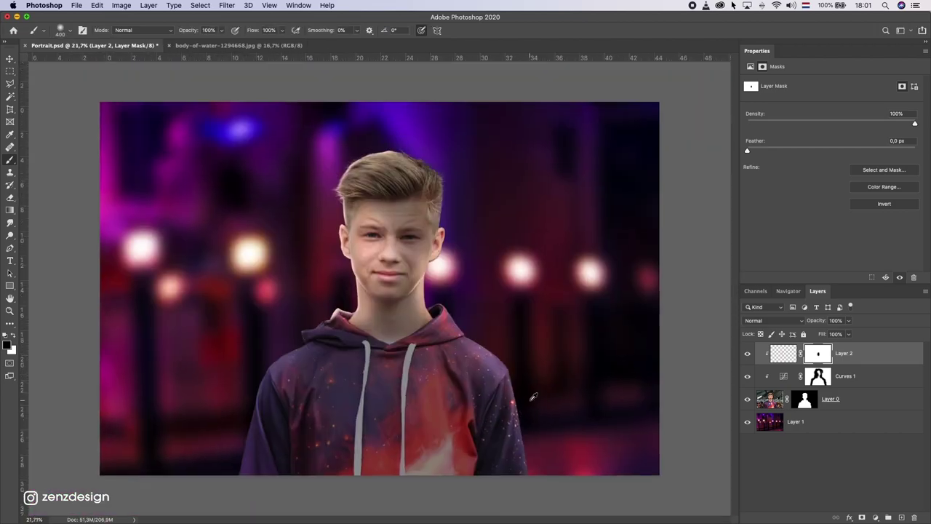
pyautogui.scroll(3, 437, 320)
pyautogui.scroll(1, 353, 306)
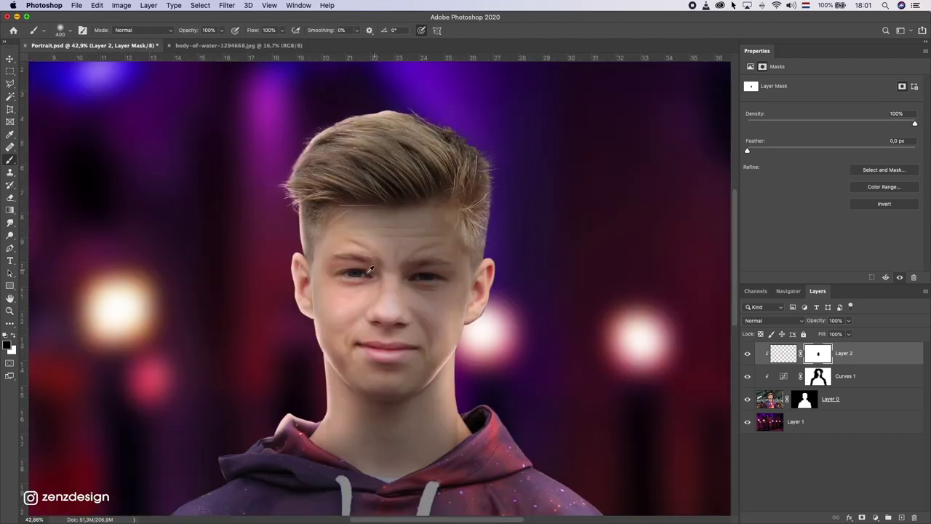
pyautogui.scroll(1, 354, 306)
pyautogui.scroll(1, 275, 254)
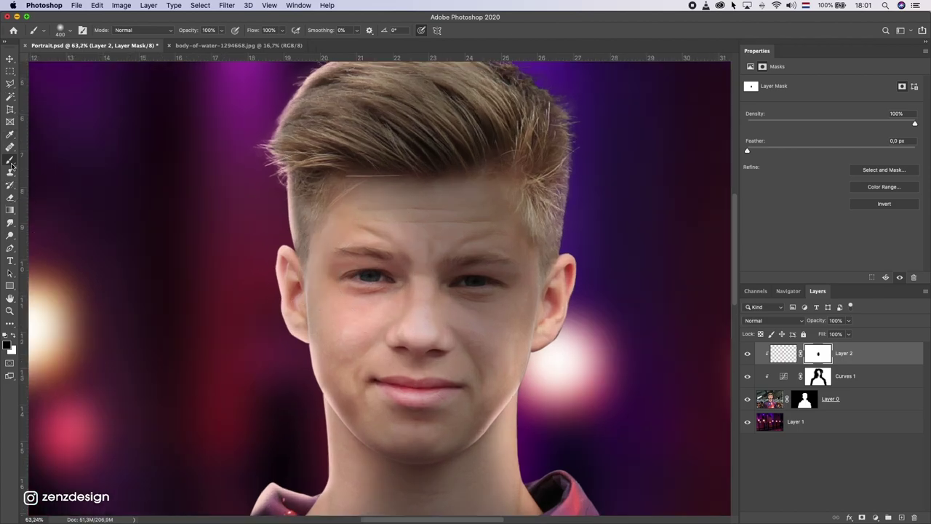
pyautogui.scroll(-5, 353, 333)
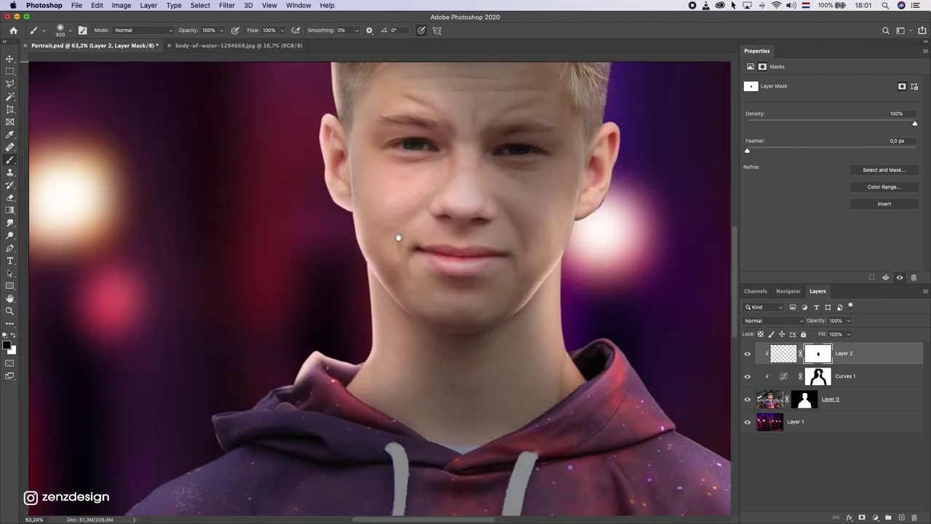
pyautogui.click(791, 356)
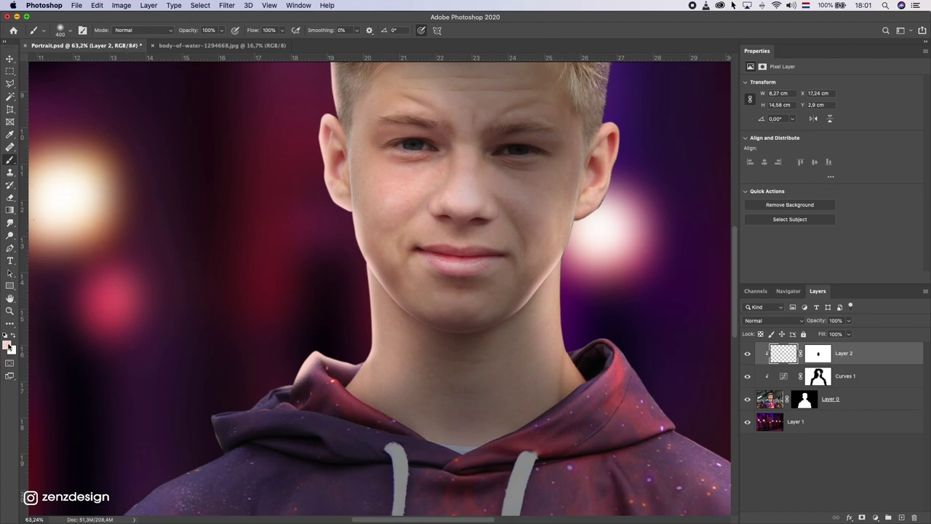
pyautogui.press('[')
pyautogui.press('[')
pyautogui.press('[')
# - Paint soft rim light on Layer 2 along the hoodie shoulders and the right side of the head
pyautogui.click(266, 383)
pyautogui.moveTo(266, 383); pyautogui.dragTo(240, 408)
pyautogui.scroll(-5, 240, 408)
pyautogui.scroll(-3, 214, 291)
pyautogui.moveTo(247, 342)
pyautogui.mouseDown()
pyautogui.moveTo(214, 291)
pyautogui.moveTo(181, 348)
pyautogui.mouseUp()
pyautogui.scroll(-3, 180, 348)
pyautogui.moveTo(201, 297); pyautogui.dragTo(182, 437)
pyautogui.scroll(-5, 426, 369)
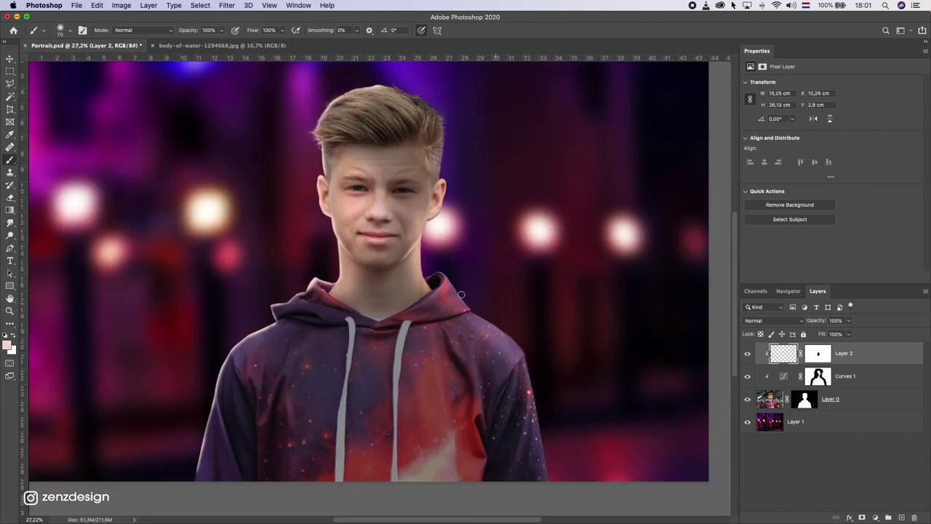
pyautogui.scroll(2, 421, 320)
pyautogui.moveTo(437, 264); pyautogui.dragTo(412, 351)
# - Set Layer 2's opacity to 88% and undo a stray stroke near the hood's left edge
pyautogui.hotkey('ctrl', '0')
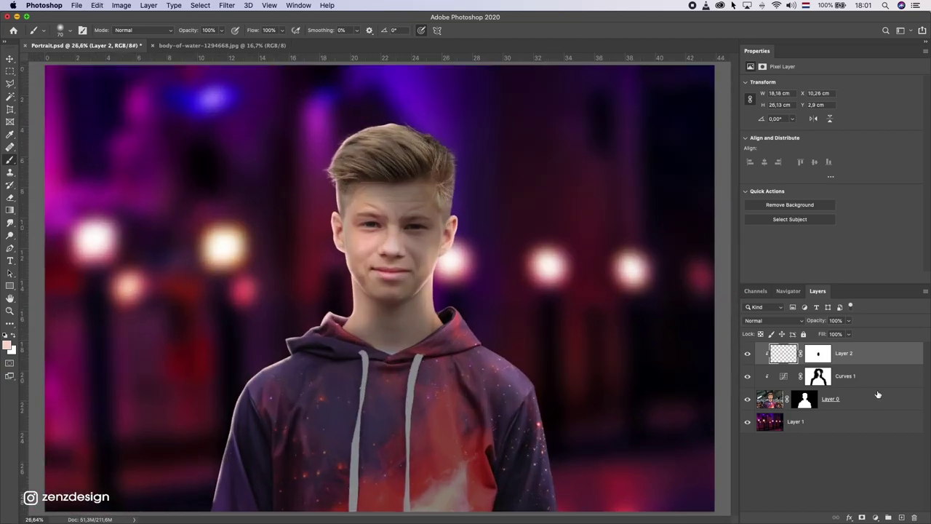
pyautogui.moveTo(852, 323); pyautogui.dragTo(846, 335)
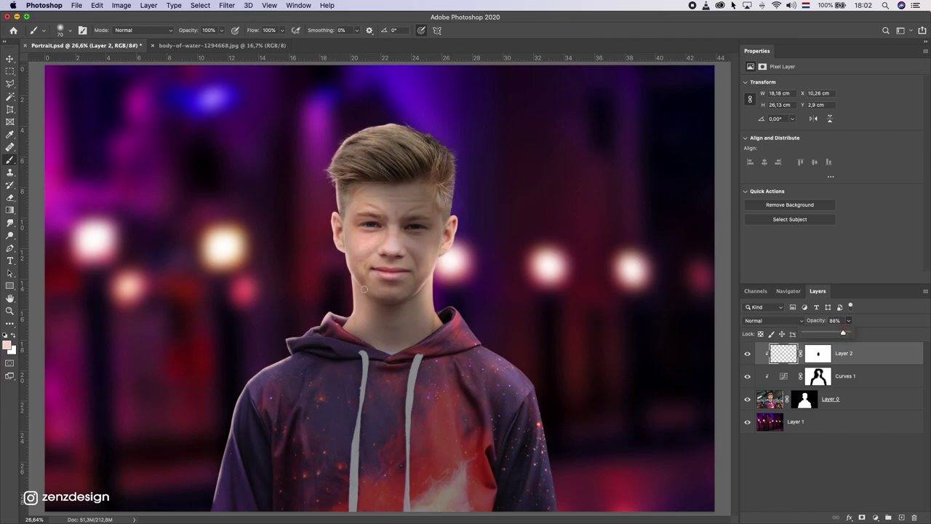
pyautogui.click(307, 350)
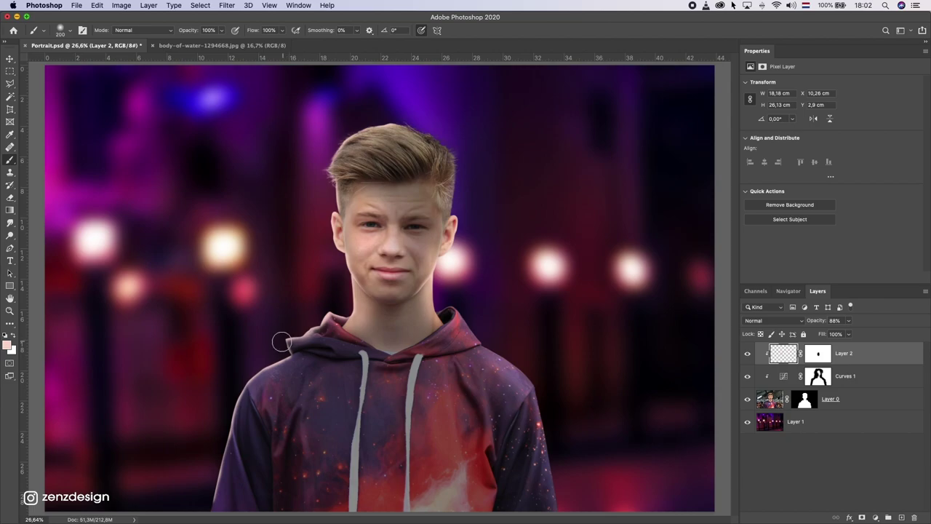
pyautogui.moveTo(252, 349)
pyautogui.mouseDown()
pyautogui.moveTo(251, 375)
pyautogui.moveTo(280, 362)
pyautogui.mouseUp()
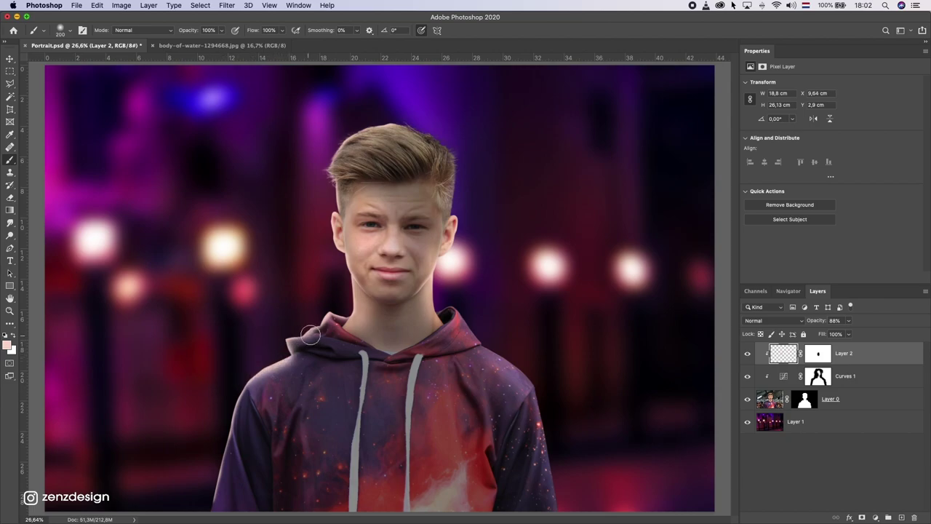
pyautogui.hotkey('ctrl', 'z')
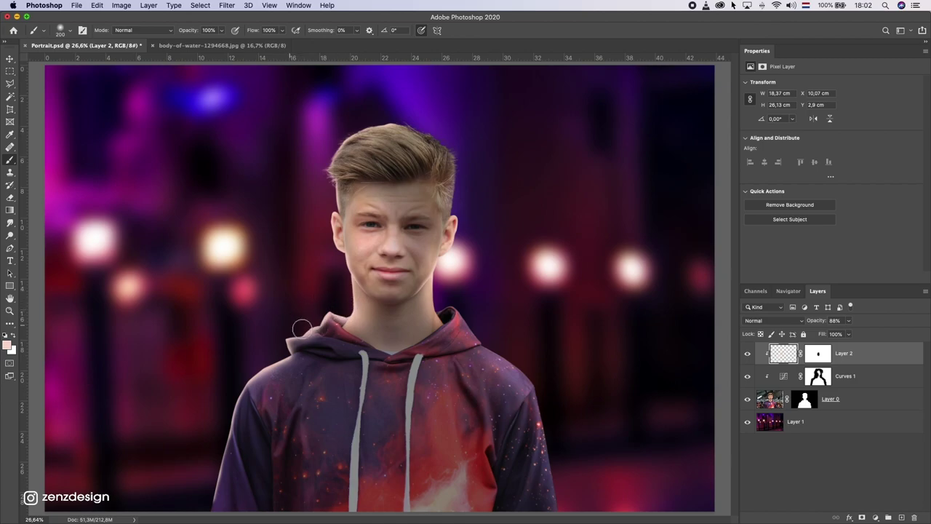
# - Repaint light along the top-left edge of the boy's hair
pyautogui.click(244, 323)
pyautogui.keyDown('alt'); pyautogui.scroll(-2, 272, 293); pyautogui.keyUp('alt')
pyautogui.keyDown('alt'); pyautogui.scroll(-2, 271, 292); pyautogui.keyUp('alt')
pyautogui.keyDown('alt'); pyautogui.scroll(-1, 271, 293); pyautogui.keyUp('alt')
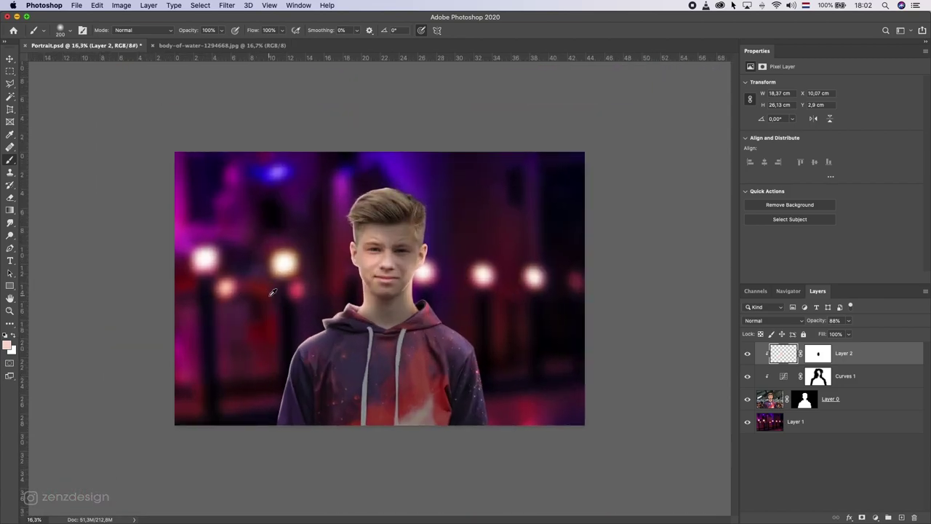
pyautogui.keyDown('alt'); pyautogui.scroll(3, 271, 293); pyautogui.keyUp('alt')
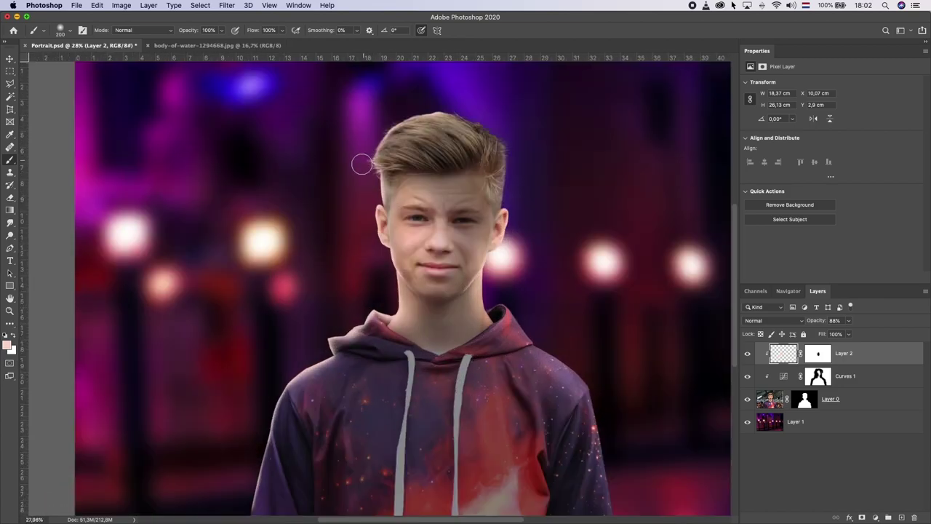
pyautogui.moveTo(364, 161); pyautogui.dragTo(371, 129)
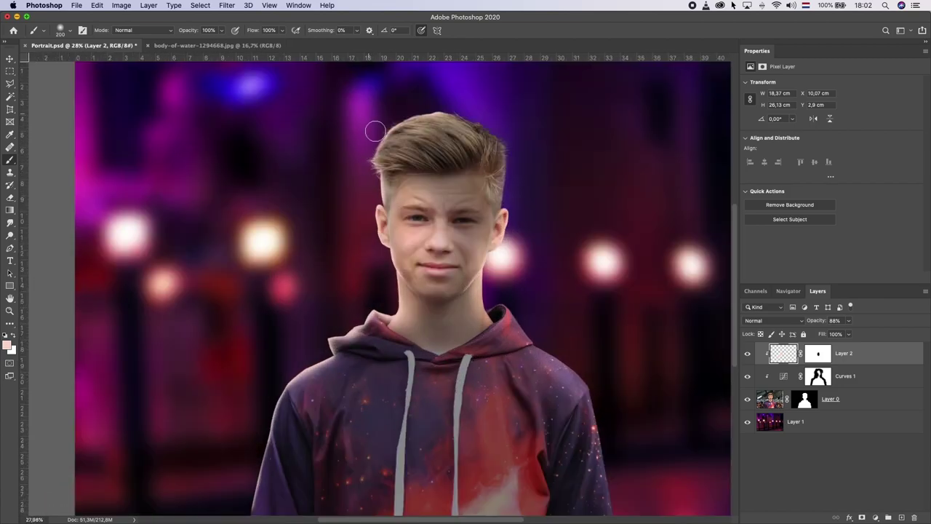
# - Add a new Layer 3 clipped to Layer 2 and set the foreground colour to pale pink ffdfd6
pyautogui.click(900, 517)
pyautogui.rightClick(815, 352)
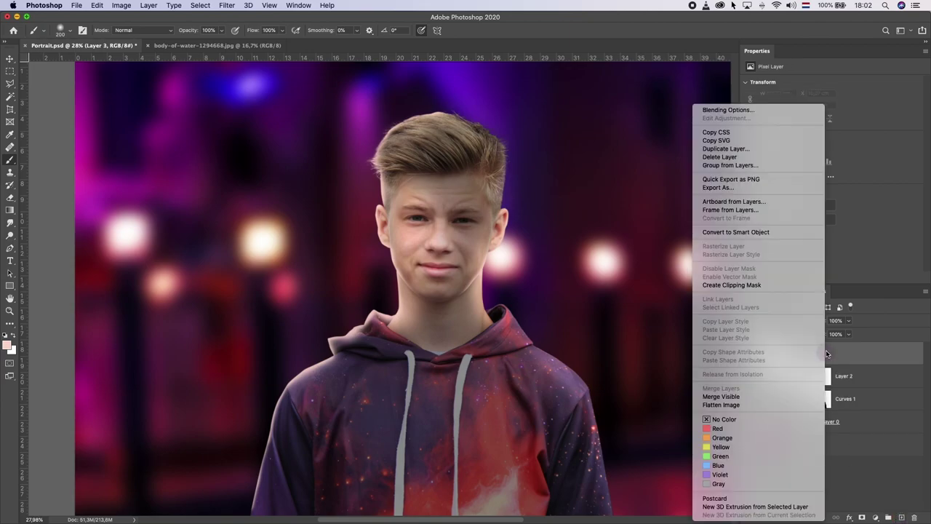
pyautogui.click(753, 285)
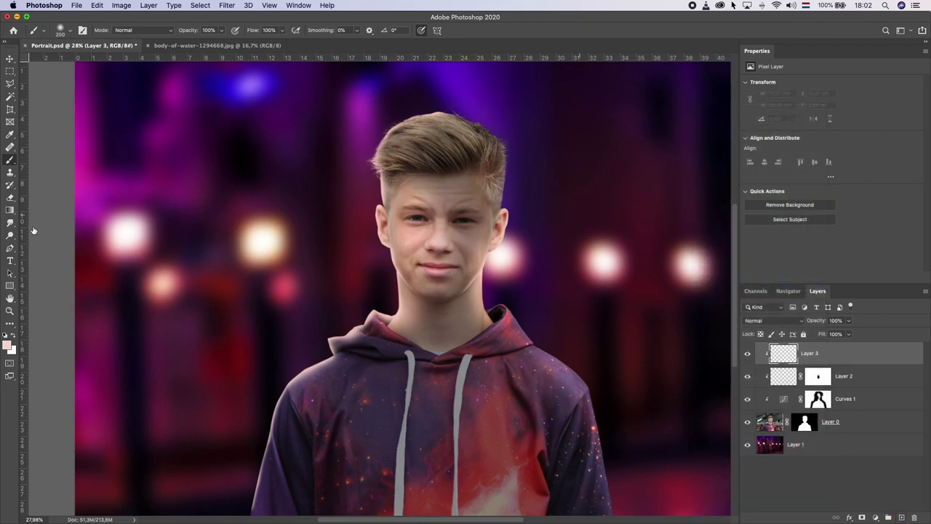
pyautogui.click(8, 345)
pyautogui.moveTo(576, 208); pyautogui.dragTo(569, 200)
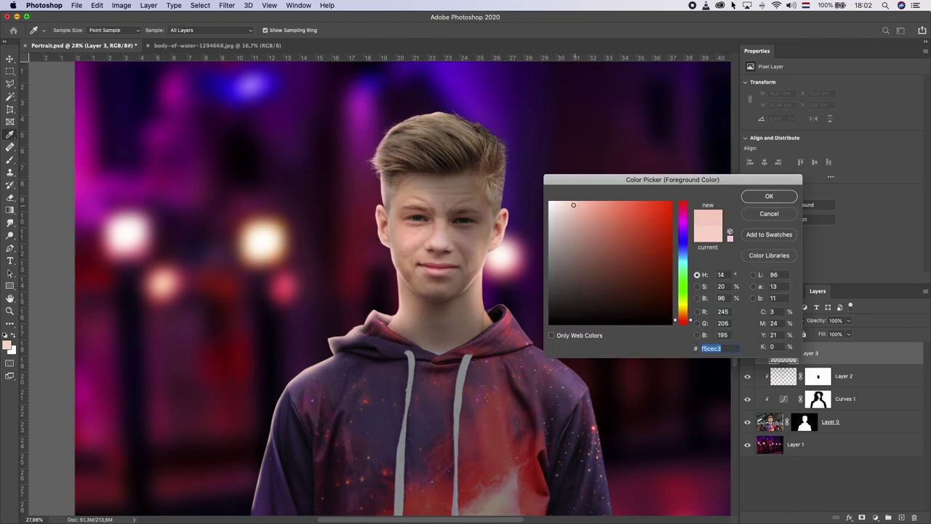
pyautogui.click(766, 199)
# - Paint a large soft glow over the boy's left side and neck with a 35% opacity, 700 px brush
pyautogui.click(221, 30)
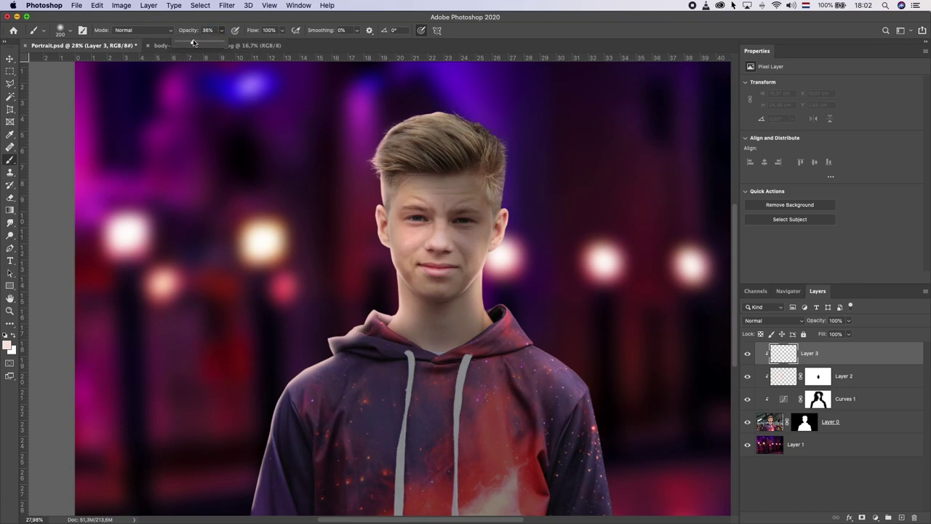
pyautogui.click(224, 20)
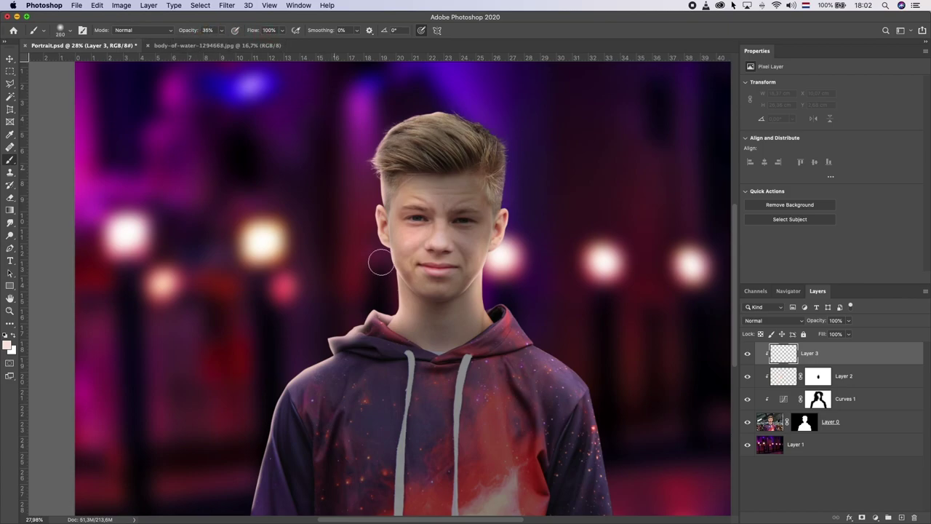
pyautogui.press(']')
pyautogui.press(']')
pyautogui.press(']')
pyautogui.press(']')
pyautogui.moveTo(379, 300)
pyautogui.mouseDown()
pyautogui.moveTo(369, 136)
pyautogui.moveTo(320, 321)
pyautogui.moveTo(283, 345)
pyautogui.mouseUp()
pyautogui.moveTo(240, 427)
pyautogui.mouseDown()
pyautogui.moveTo(228, 469)
pyautogui.moveTo(235, 399)
pyautogui.moveTo(224, 467)
pyautogui.moveTo(240, 456)
pyautogui.mouseUp()
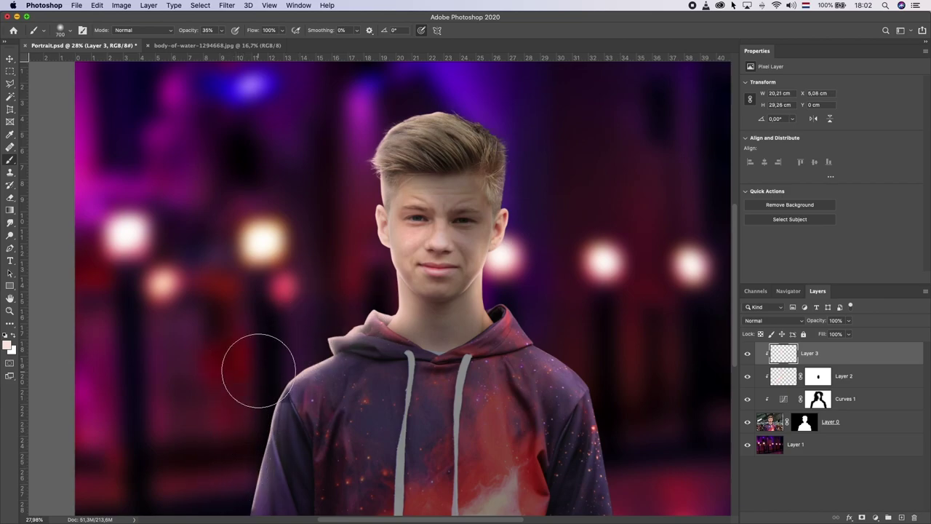
pyautogui.moveTo(270, 368); pyautogui.dragTo(353, 272)
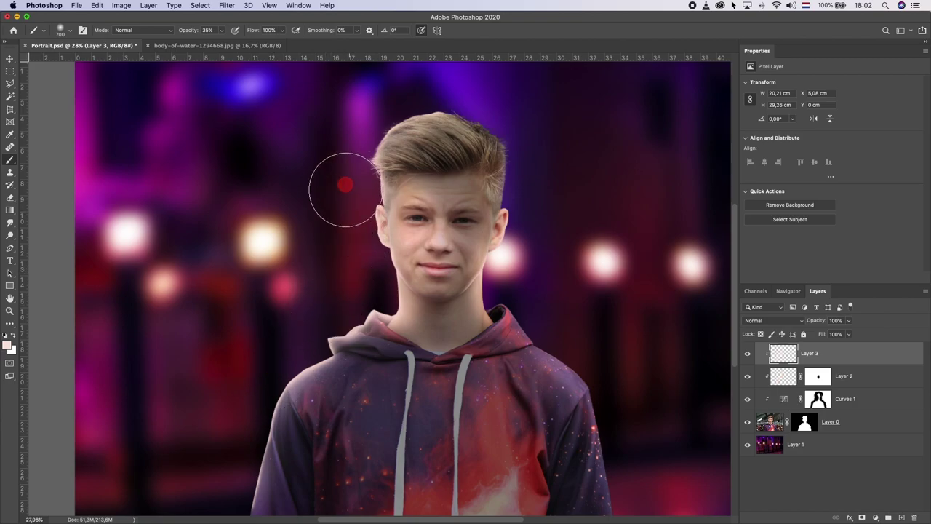
# - Set Layer 3's blend mode to Overlay, toggling its visibility to compare the glow
pyautogui.click(748, 353)
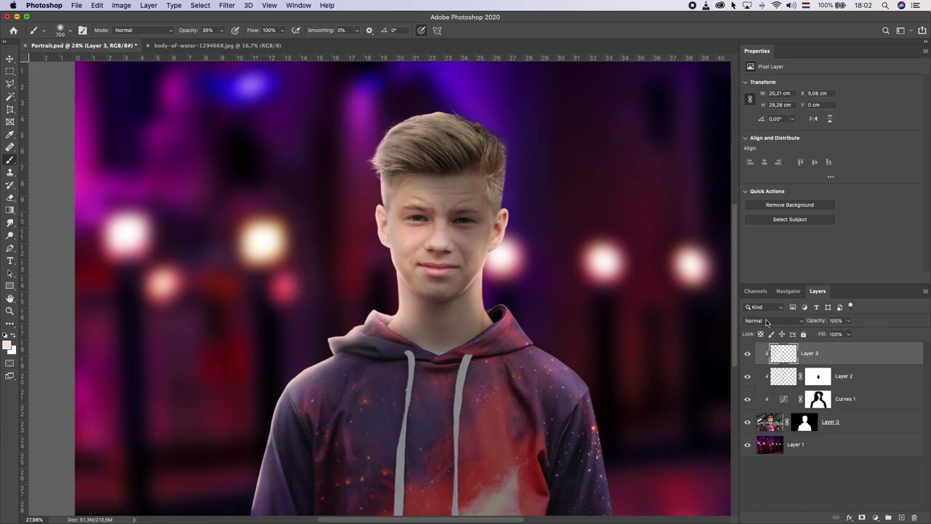
pyautogui.click(772, 321)
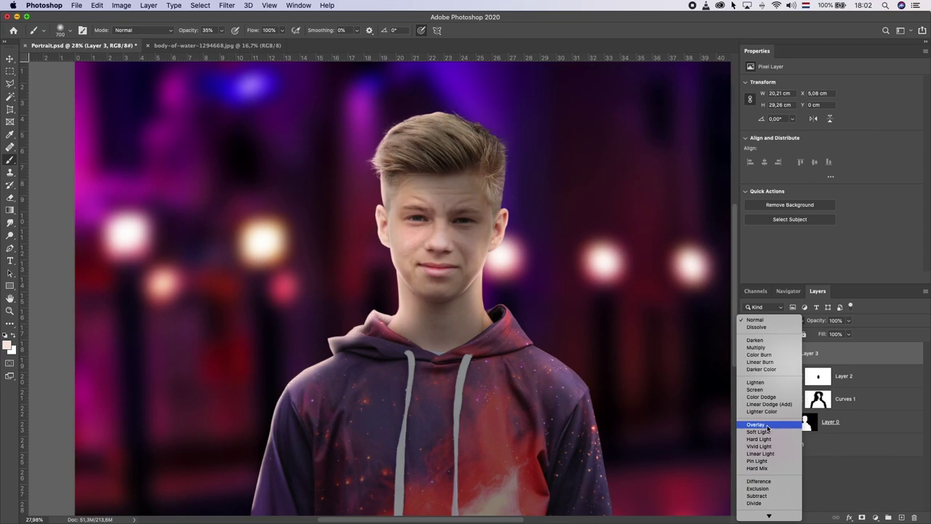
pyautogui.click(764, 426)
pyautogui.click(747, 354)
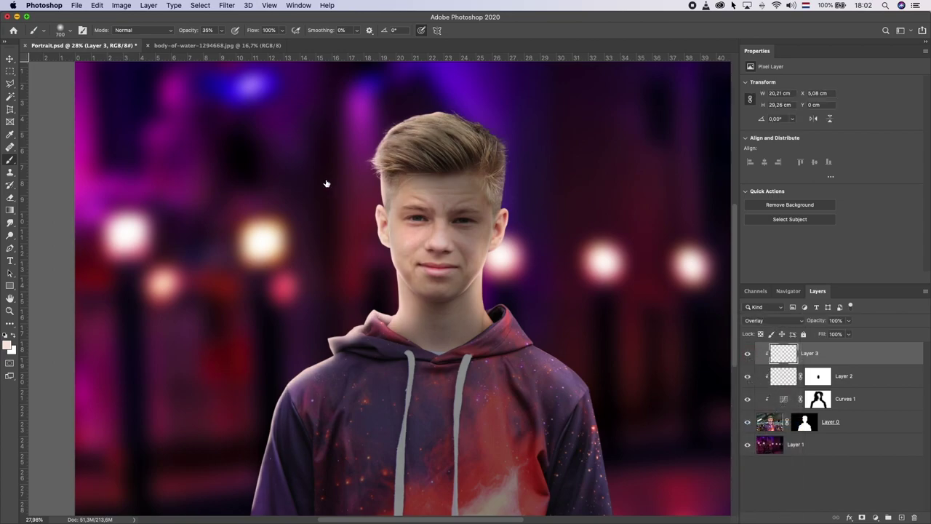
pyautogui.scroll(-3, 354, 218)
pyautogui.scroll(1, 552, 307)
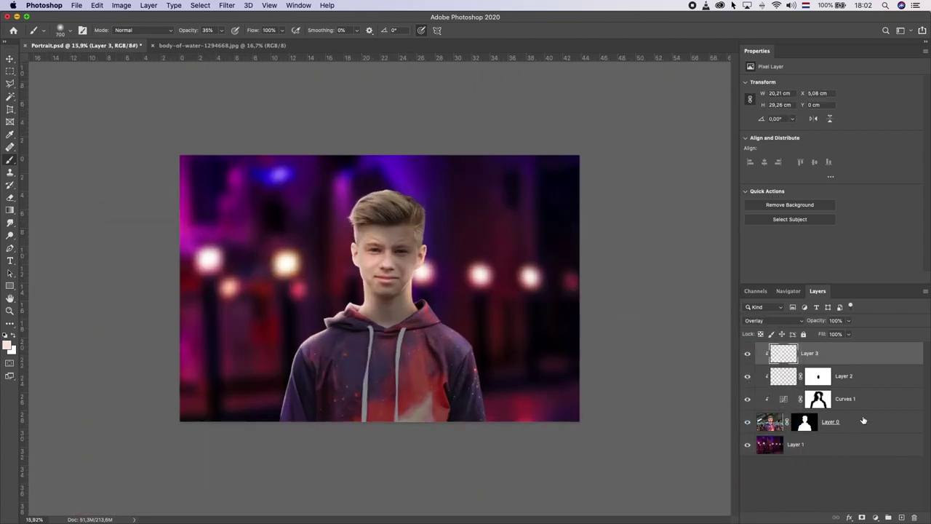
pyautogui.click(845, 400)
# - Reshape Curves 1 with highlights lowered to output 146 and midtone input 109 pulled down to 37
pyautogui.scroll(1, 552, 226)
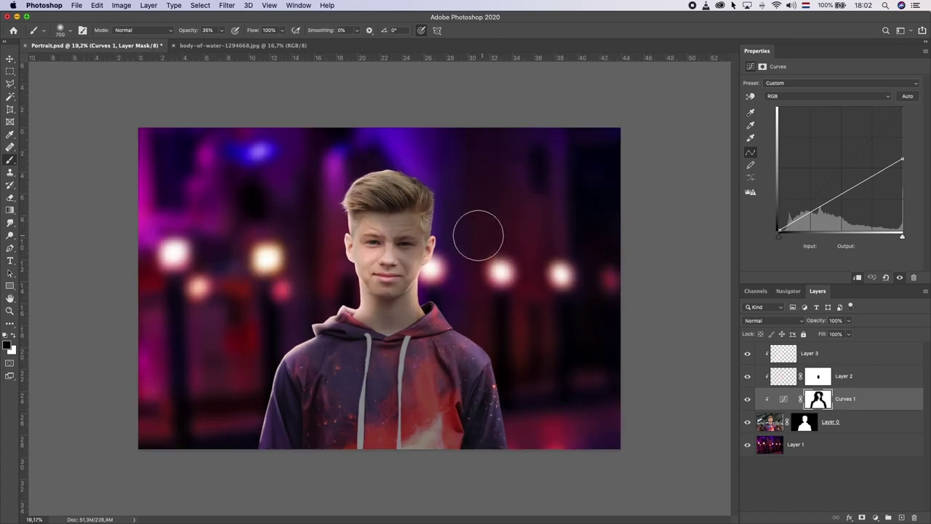
pyautogui.click(784, 399)
pyautogui.moveTo(838, 197); pyautogui.dragTo(830, 216)
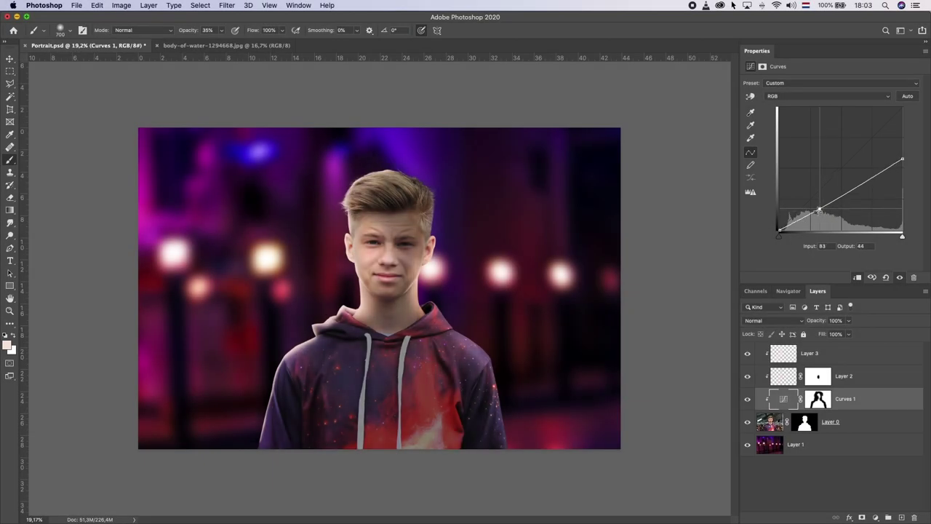
pyautogui.moveTo(831, 220)
pyautogui.mouseDown()
pyautogui.moveTo(809, 213)
pyautogui.moveTo(846, 223)
pyautogui.moveTo(830, 215)
pyautogui.mouseUp()
pyautogui.moveTo(837, 218)
pyautogui.mouseDown()
pyautogui.moveTo(822, 211)
pyautogui.moveTo(832, 214)
pyautogui.mouseUp()
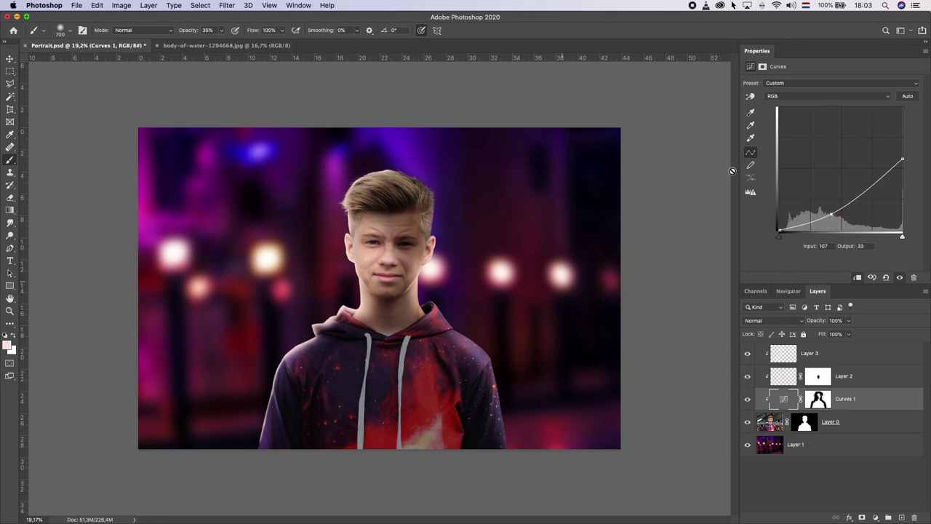
pyautogui.moveTo(902, 161)
pyautogui.mouseDown()
pyautogui.moveTo(903, 151)
pyautogui.moveTo(902, 160)
pyautogui.mouseUp()
pyautogui.moveTo(831, 214); pyautogui.dragTo(832, 212)
# - Switch to the Move tool and zoom back in on the boy
pyautogui.click(11, 58)
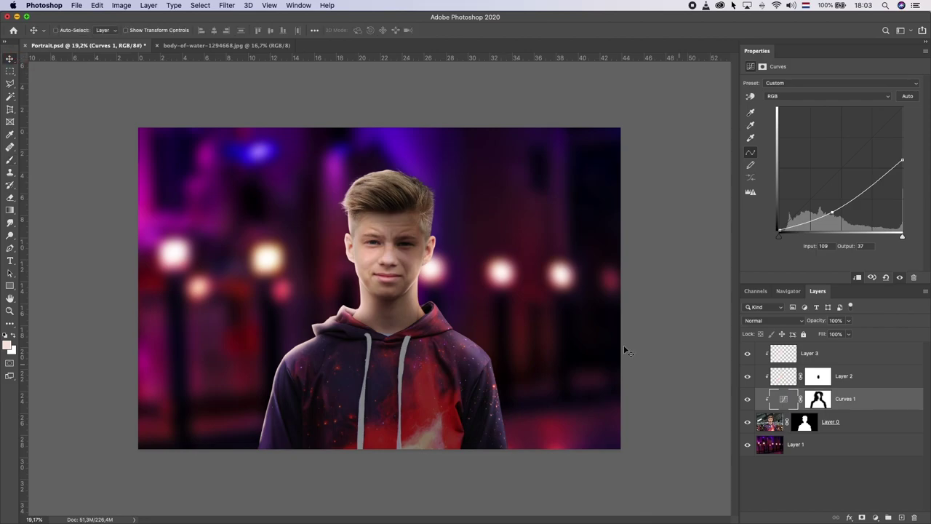
pyautogui.scroll(-5, 389, 288)
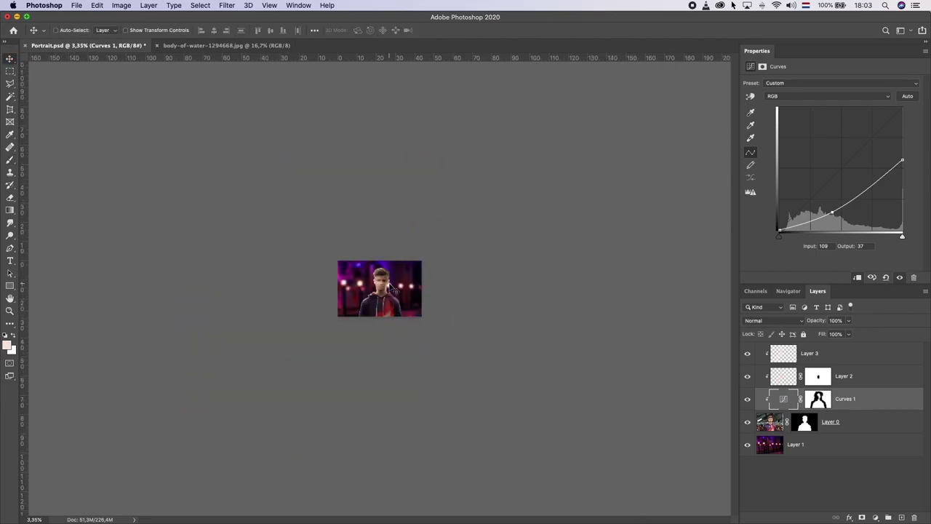
pyautogui.scroll(2, 390, 286)
pyautogui.scroll(2, 387, 289)
pyautogui.scroll(1, 387, 291)
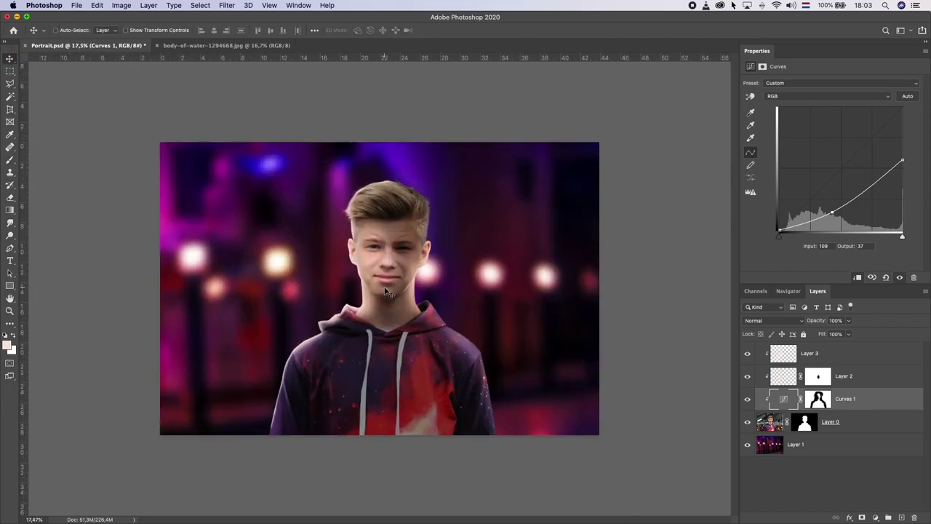
pyautogui.scroll(2, 387, 291)
# - Add a new Layer 4 above Layer 3 and clip it to the layer below
pyautogui.click(790, 364)
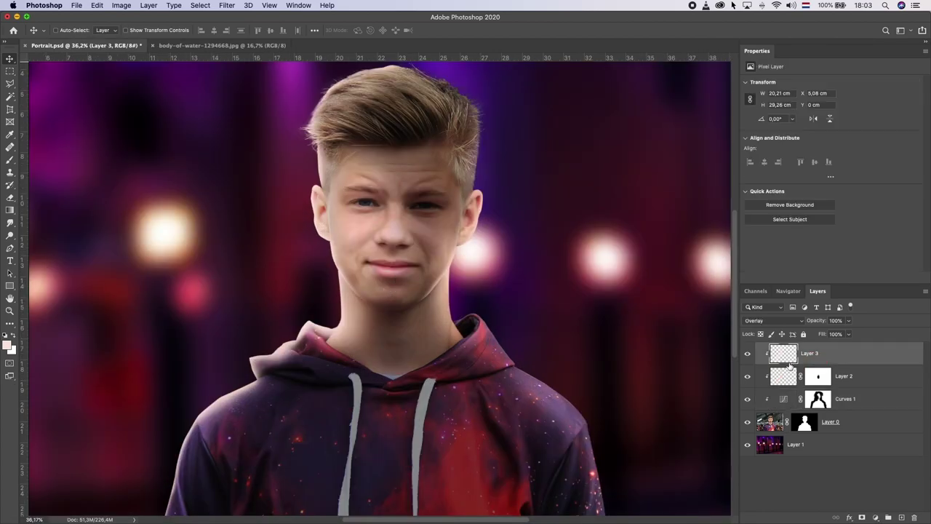
pyautogui.click(902, 517)
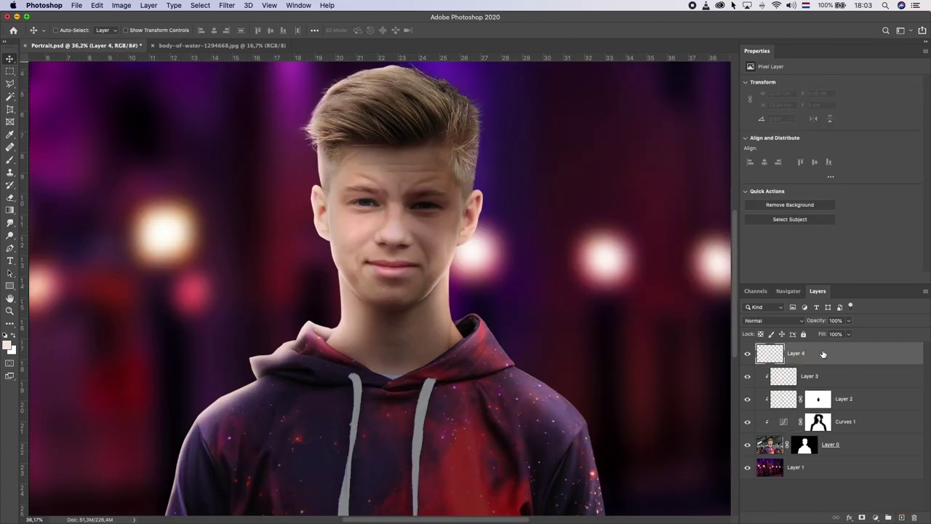
pyautogui.rightClick(823, 353)
pyautogui.click(772, 285)
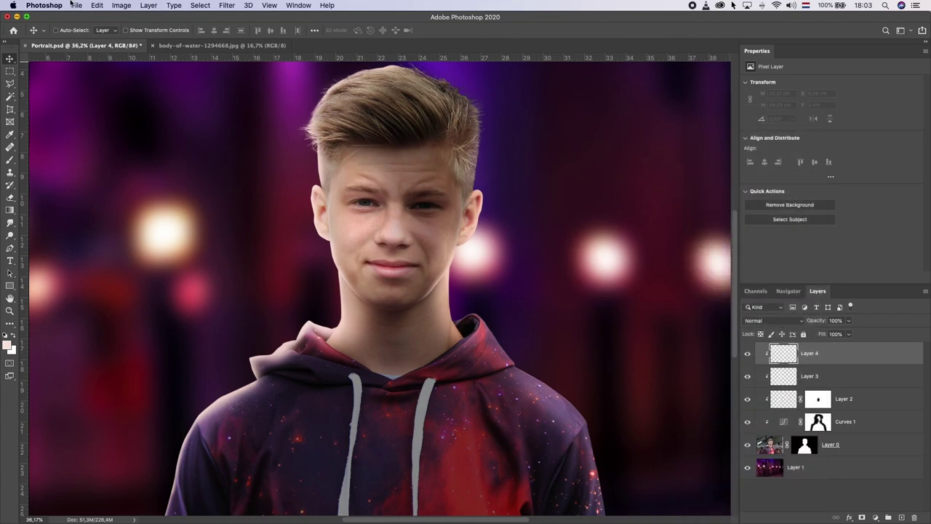
# - Fill Layer 4 with 50% gray and set its blend mode to Overlay
pyautogui.click(100, 5)
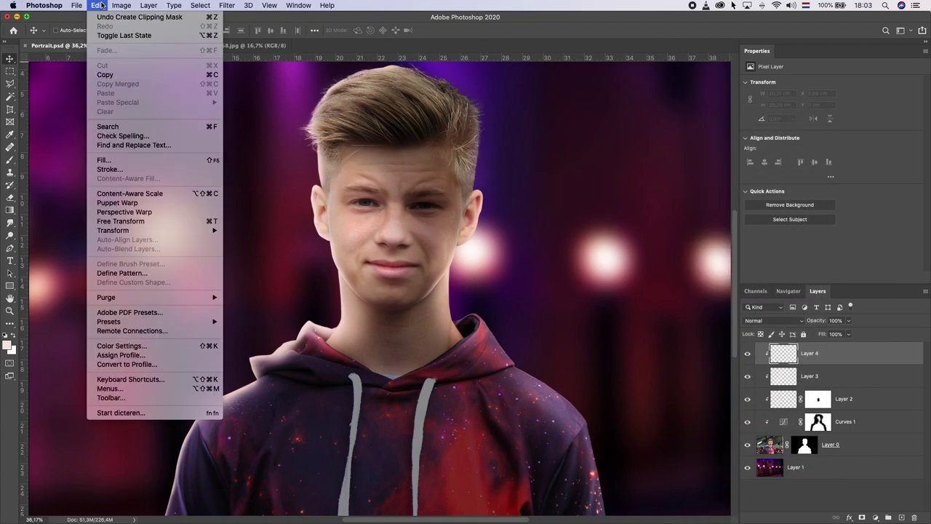
pyautogui.click(139, 163)
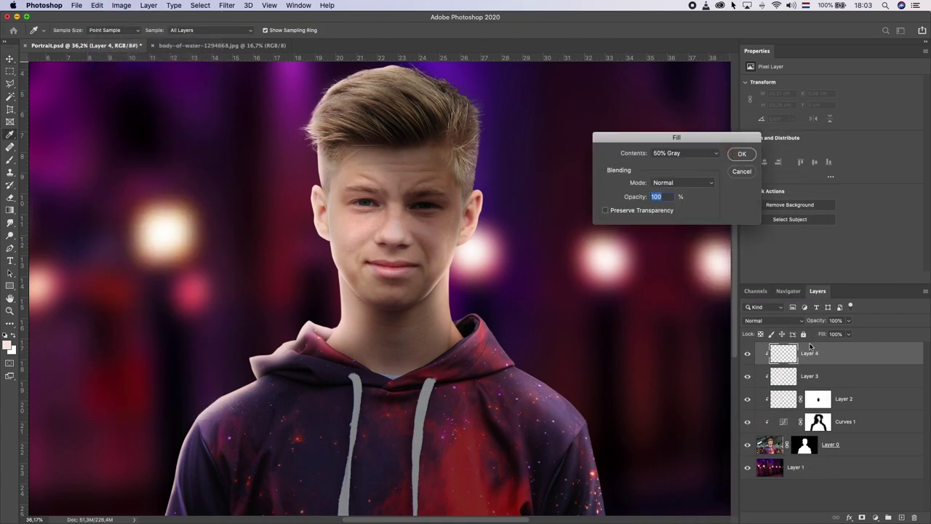
pyautogui.press('Return')
pyautogui.click(773, 320)
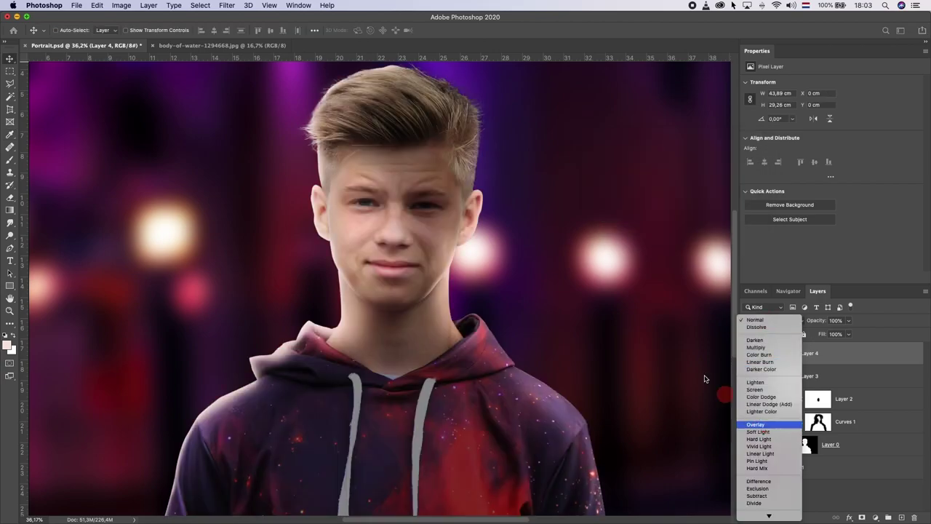
pyautogui.press('Return')
pyautogui.click(10, 248)
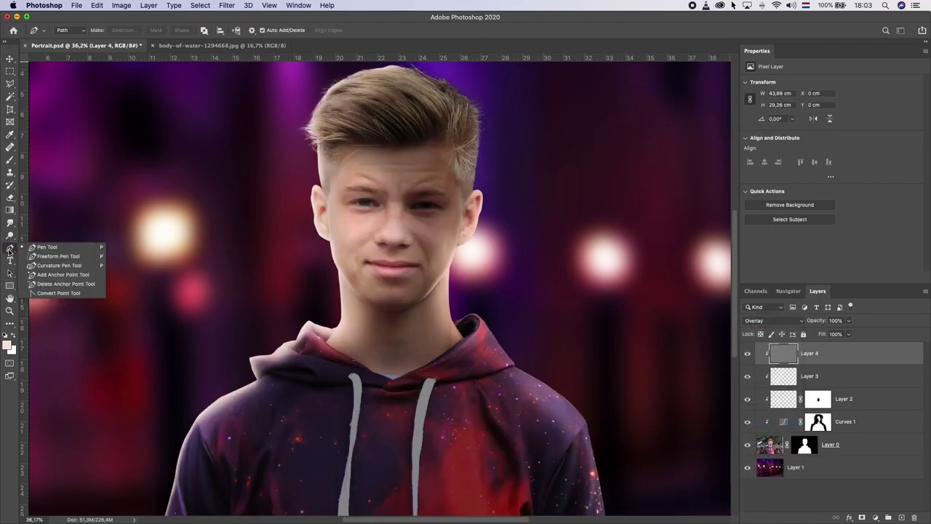
pyautogui.click(10, 235)
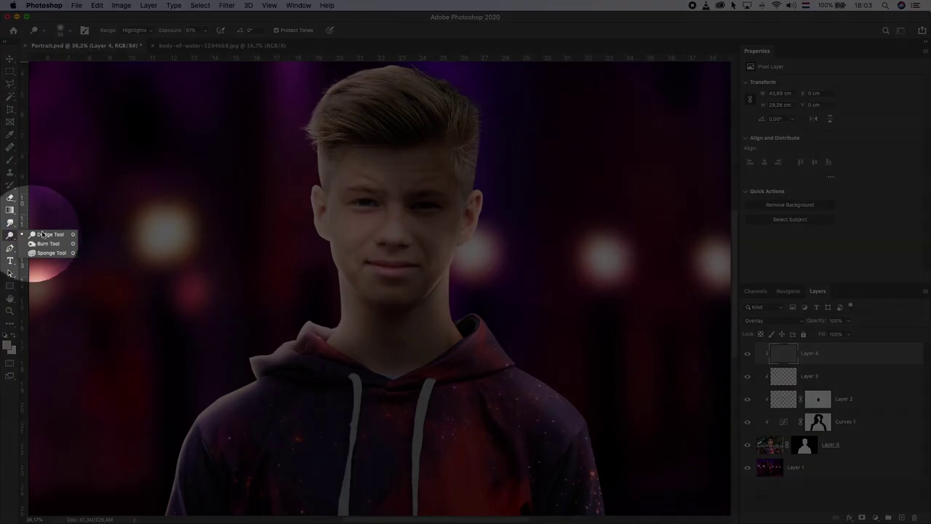
# - Set up the Dodge tool at 38% exposure on Highlights with a smaller brush
pyautogui.click(51, 243)
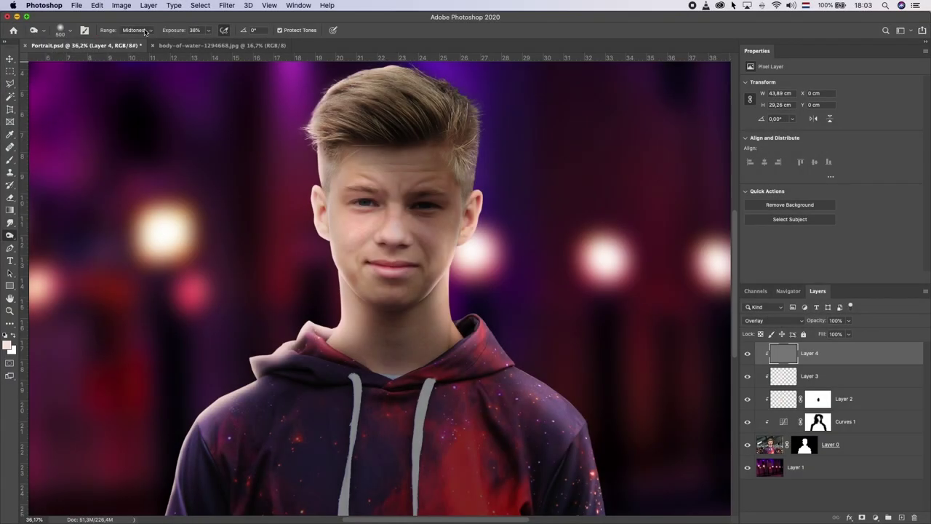
pyautogui.click(206, 31)
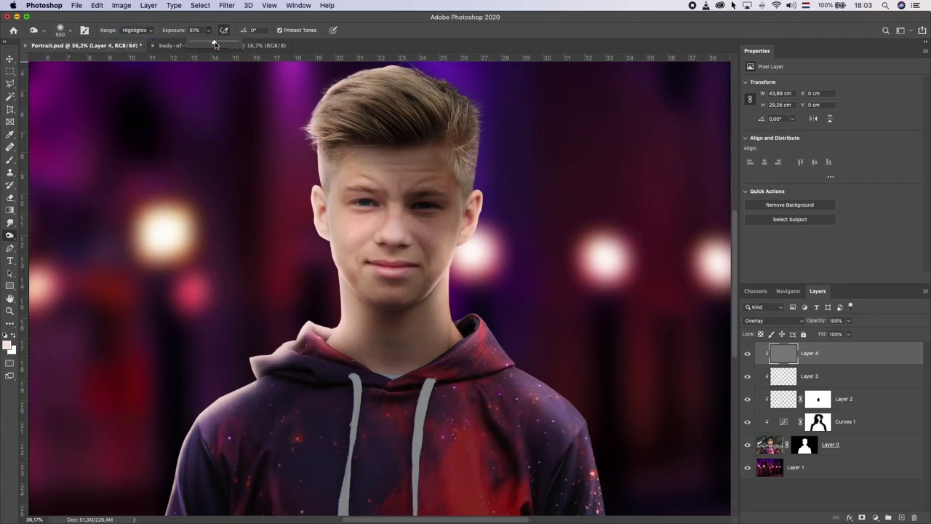
pyautogui.click(215, 45)
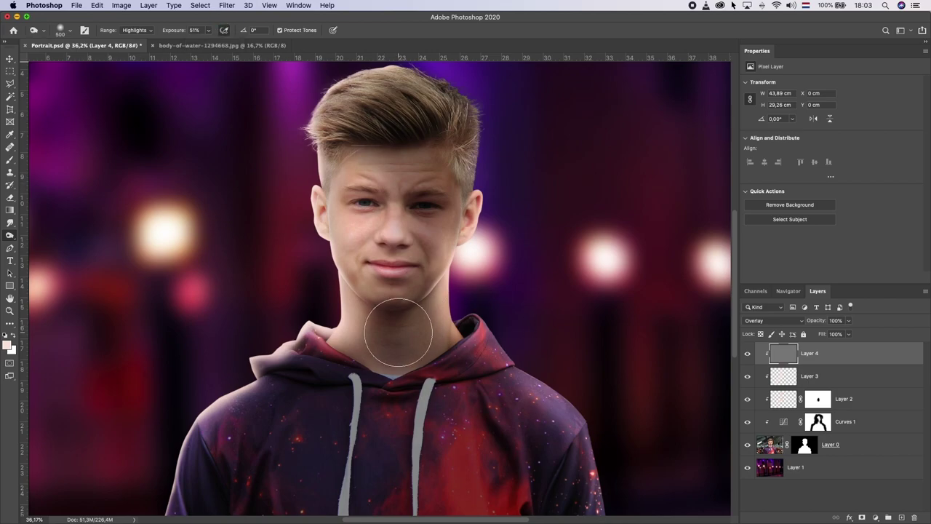
pyautogui.press('[')
pyautogui.press('[')
pyautogui.press('[')
pyautogui.press('[')
pyautogui.press('[')
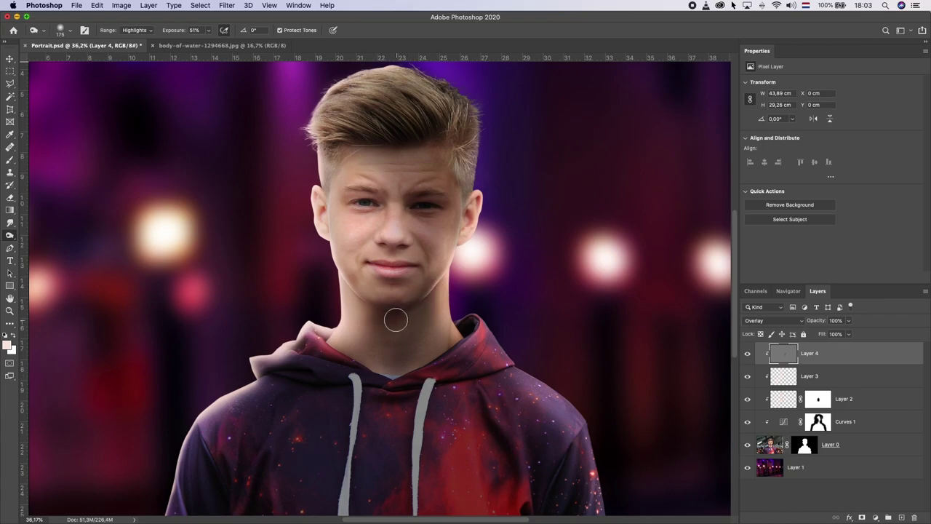
pyautogui.press('super+z')
pyautogui.click(208, 32)
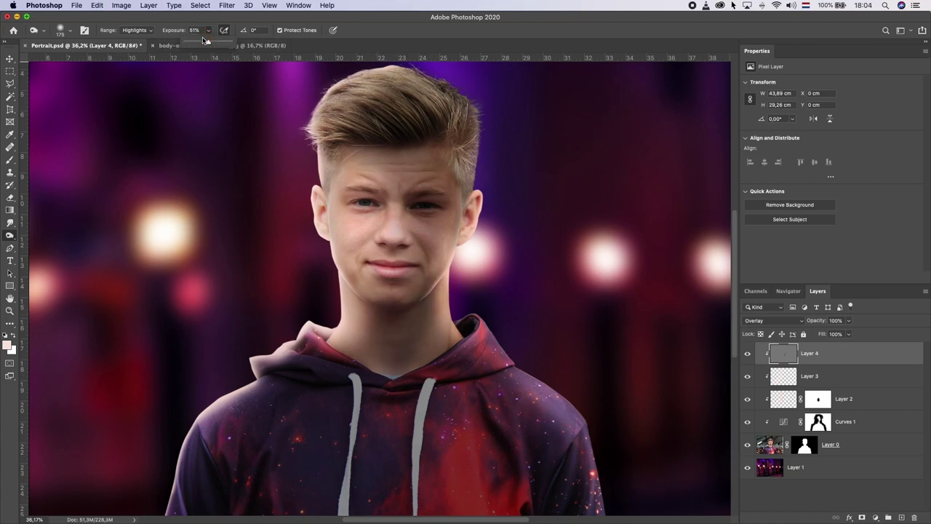
pyautogui.click(218, 22)
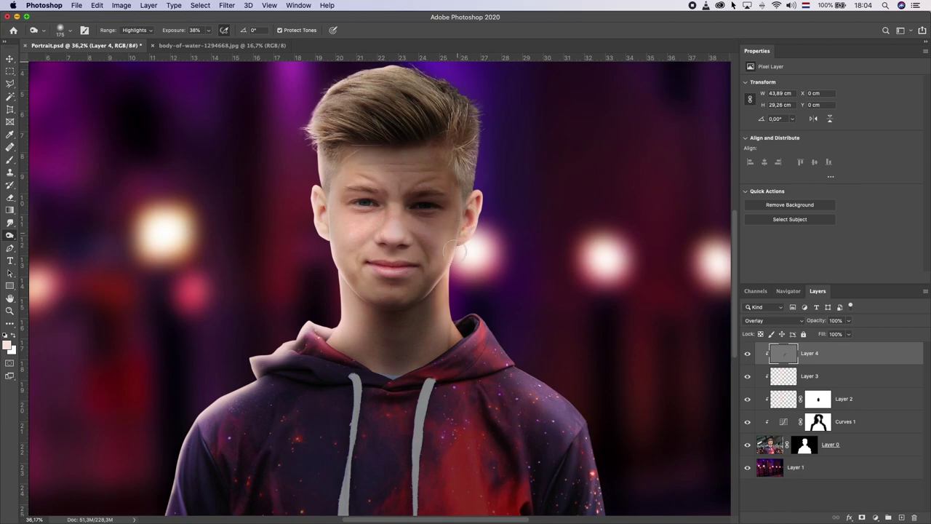
# - Lighten the boy's right cheek and the hoodie near his right shoulder
pyautogui.click(466, 153)
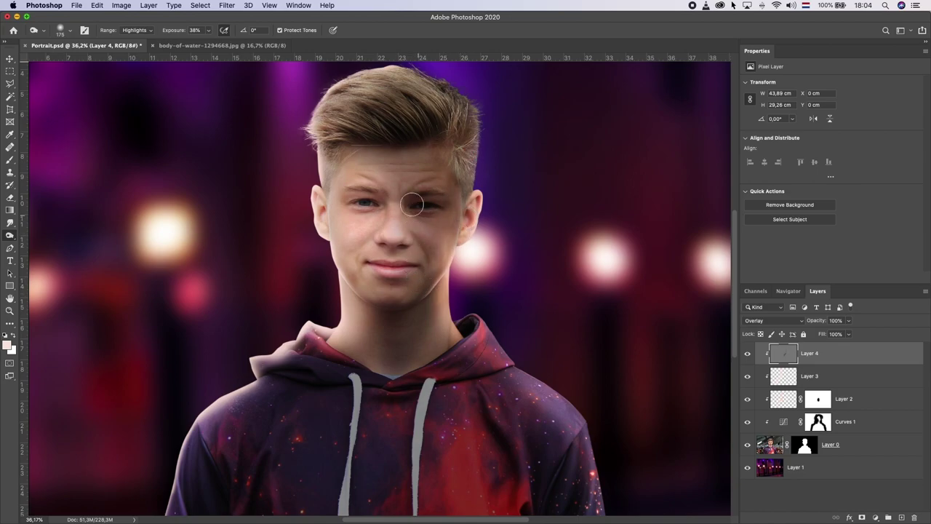
pyautogui.hotkey('ctrl', 'z')
pyautogui.click(438, 237)
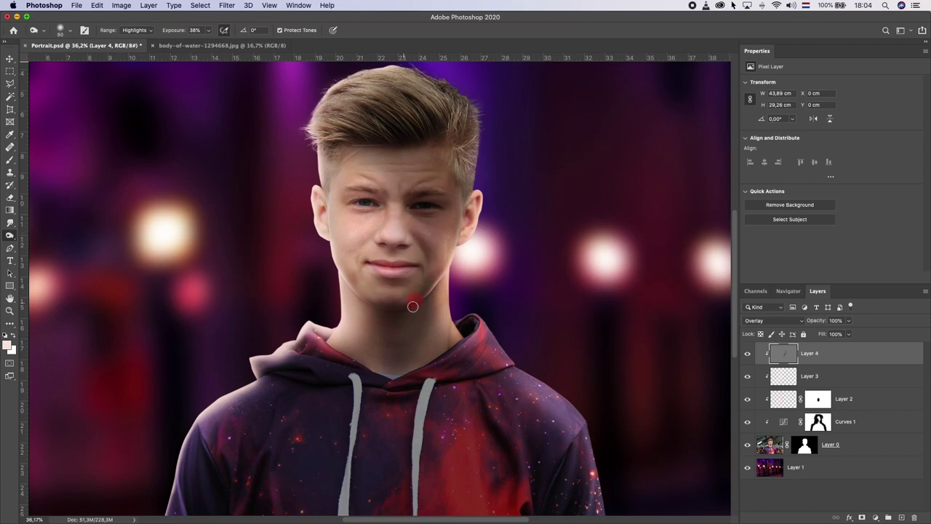
pyautogui.scroll(-5, 441, 278)
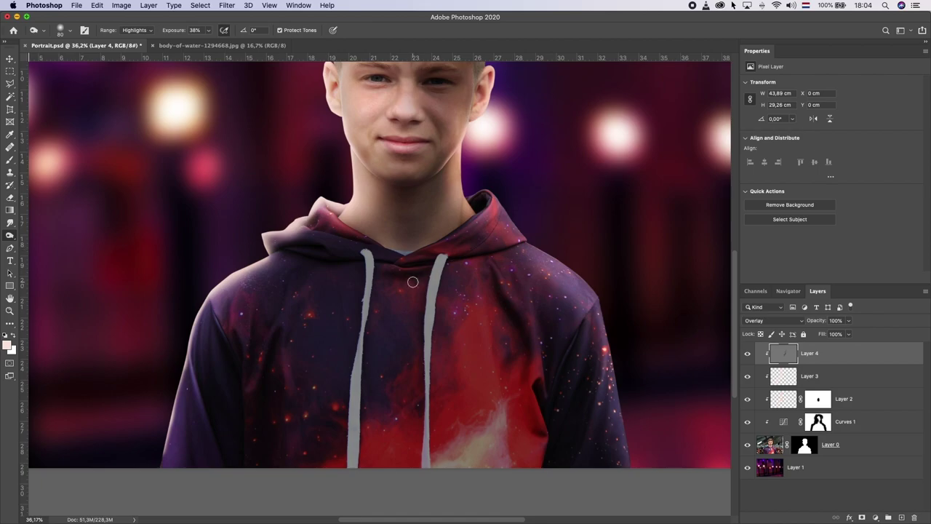
pyautogui.press(']')
pyautogui.press(']')
pyautogui.press(']')
pyautogui.press(']')
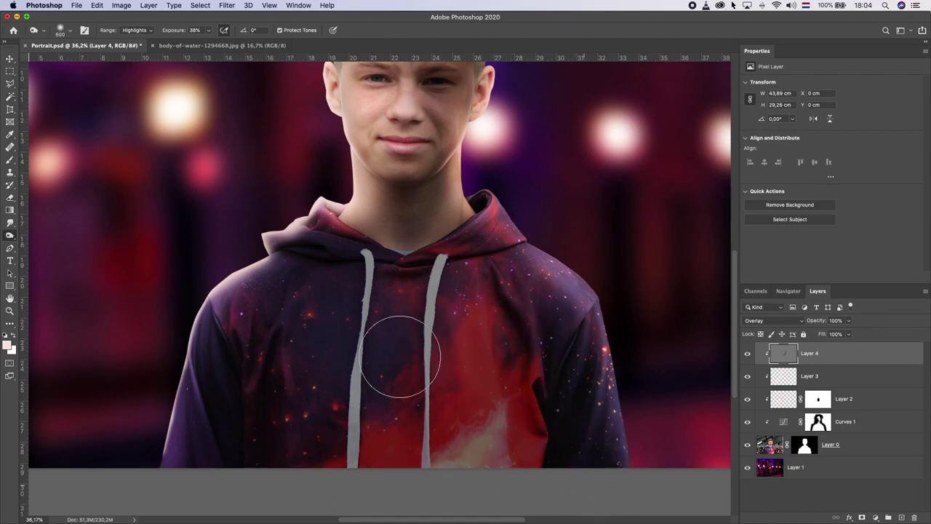
pyautogui.moveTo(473, 291); pyautogui.dragTo(530, 339)
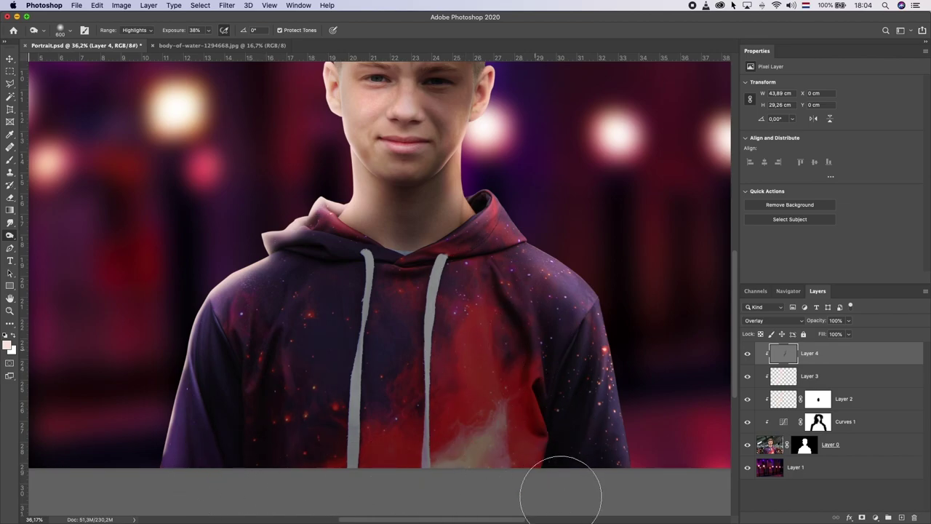
pyautogui.press(']')
pyautogui.press(']')
pyautogui.press(']')
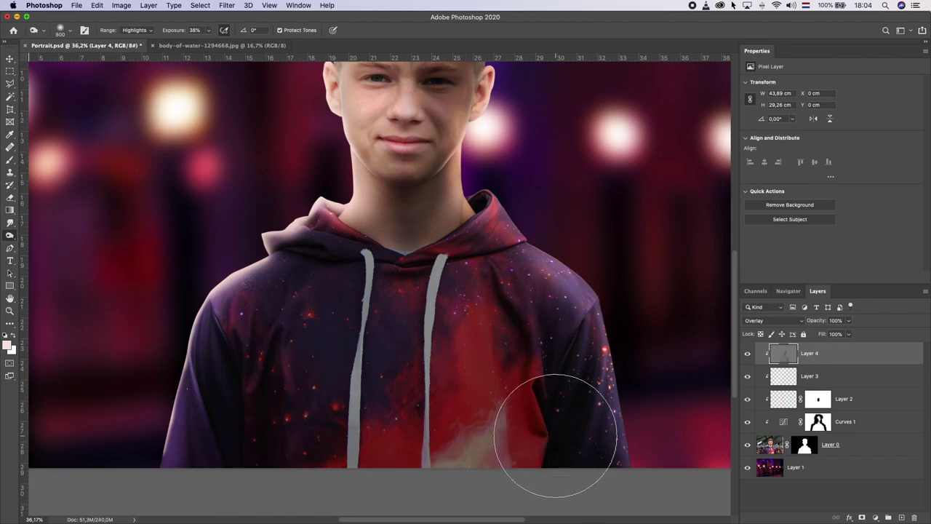
pyautogui.press('[')
pyautogui.press('[')
pyautogui.press('[')
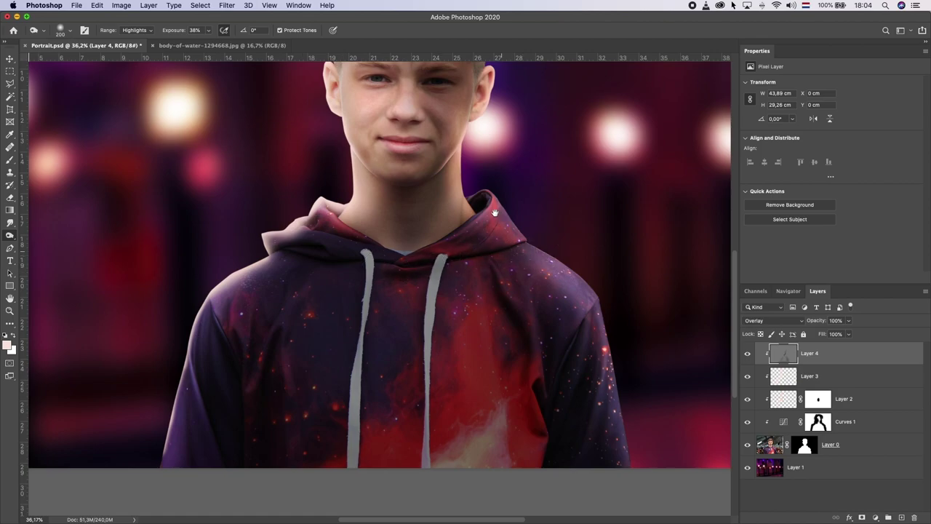
pyautogui.moveTo(494, 213); pyautogui.dragTo(494, 342)
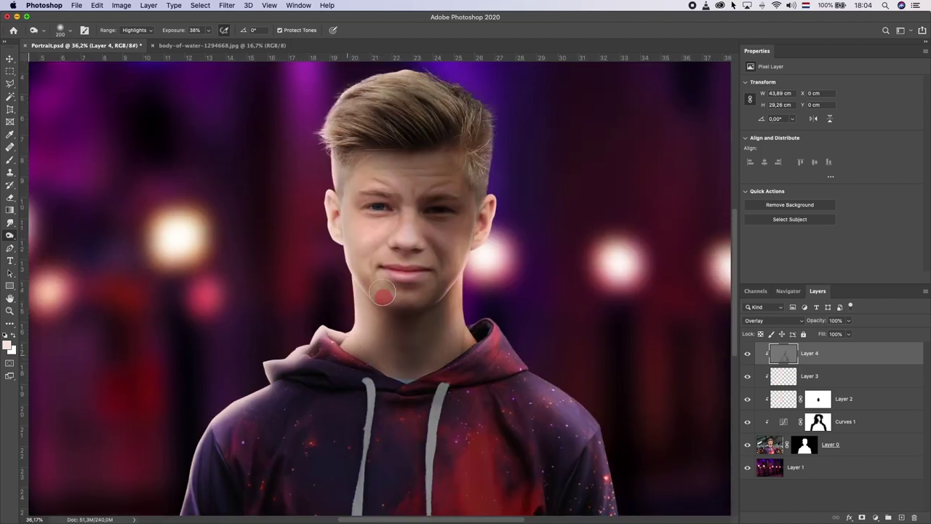
# - Lighten the cheek, chin, area around the right eye and skin along the hoodie neckline
pyautogui.moveTo(382, 294); pyautogui.dragTo(415, 296)
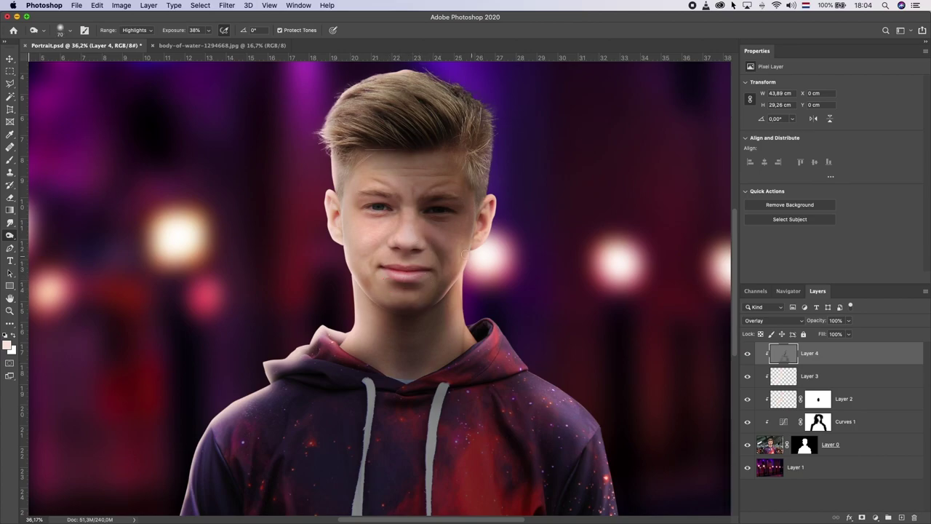
pyautogui.moveTo(432, 204); pyautogui.dragTo(481, 210)
pyautogui.moveTo(443, 128); pyautogui.dragTo(473, 129)
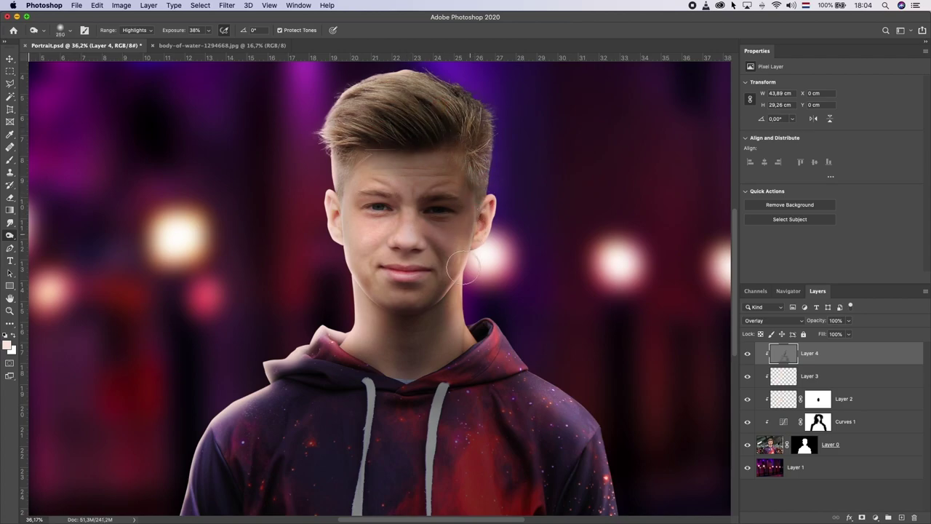
pyautogui.click(407, 374)
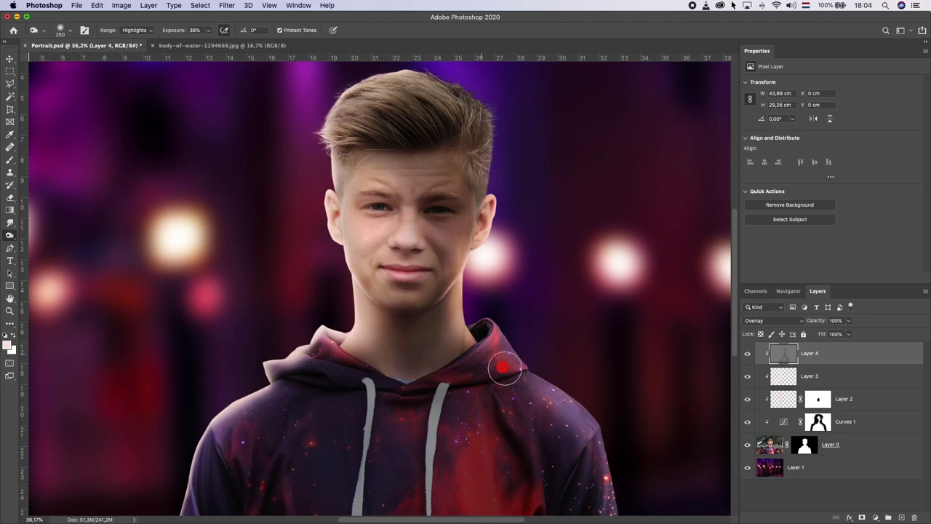
pyautogui.moveTo(408, 374); pyautogui.dragTo(443, 364)
pyautogui.scroll(-1, 445, 367)
pyautogui.scroll(-1, 445, 366)
# - Try burning the neck below the chin on Midtones with a 500 brush, then undo it
pyautogui.scroll(3, 439, 364)
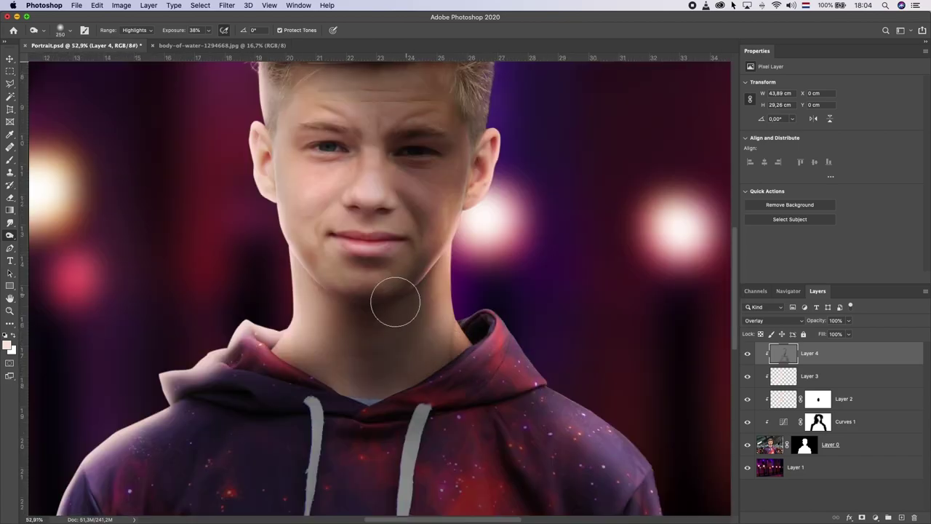
pyautogui.click(144, 32)
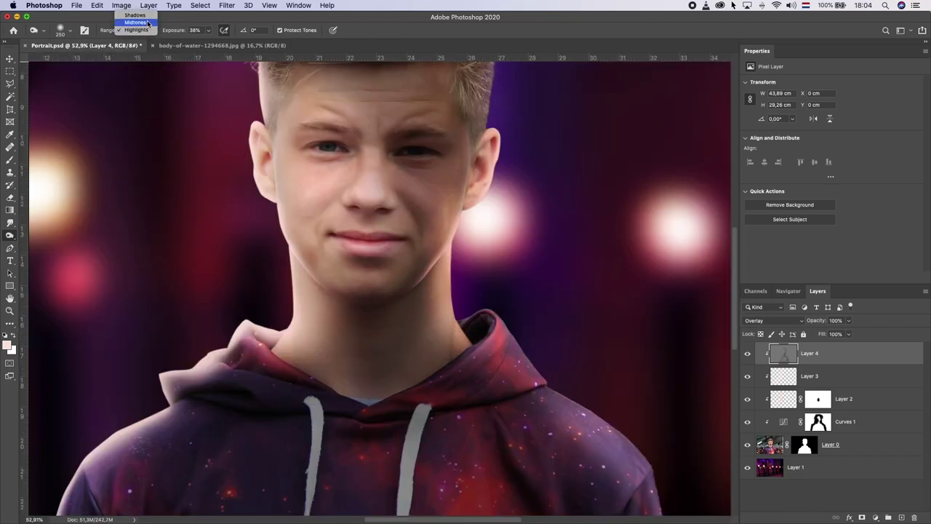
pyautogui.click(151, 24)
pyautogui.click(208, 33)
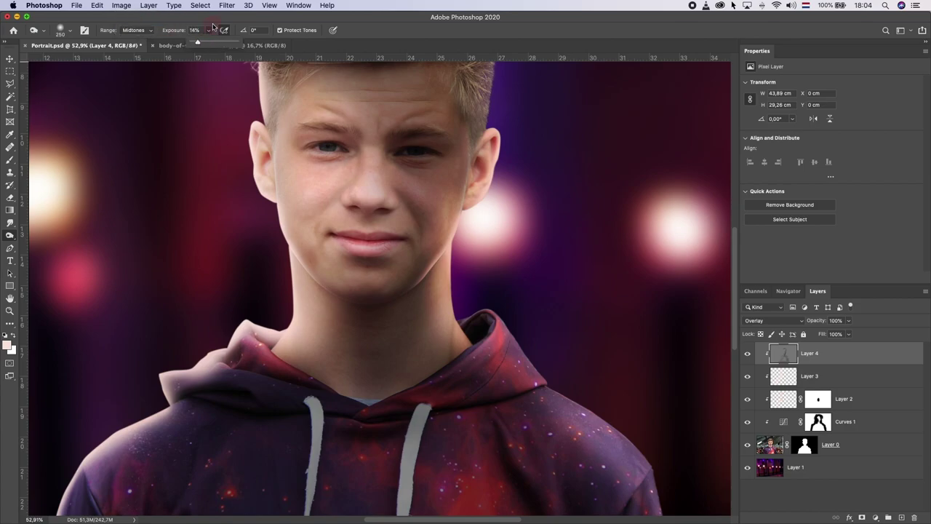
pyautogui.scroll(-3, 384, 323)
pyautogui.scroll(-3, 384, 323)
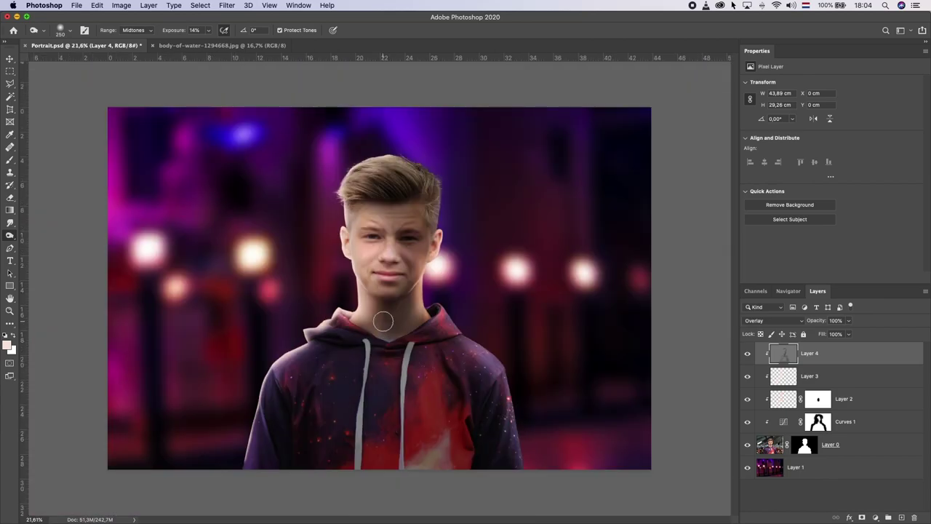
pyautogui.press(']')
pyautogui.press(']')
pyautogui.press(']')
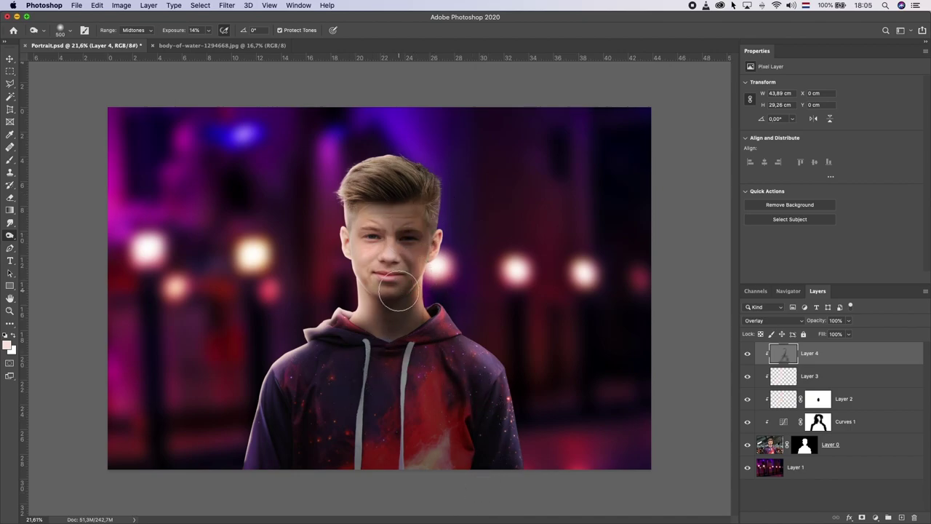
pyautogui.moveTo(384, 323); pyautogui.dragTo(390, 318)
pyautogui.press('[')
pyautogui.press('[')
pyautogui.press('[')
pyautogui.press('super+z')
pyautogui.press('super+z')
# - Burn the lower-left hoodie shadows on Shadows range at 6% exposure with an 800 brush
pyautogui.click(147, 33)
pyautogui.click(135, 21)
pyautogui.moveTo(209, 36); pyautogui.dragTo(216, 20)
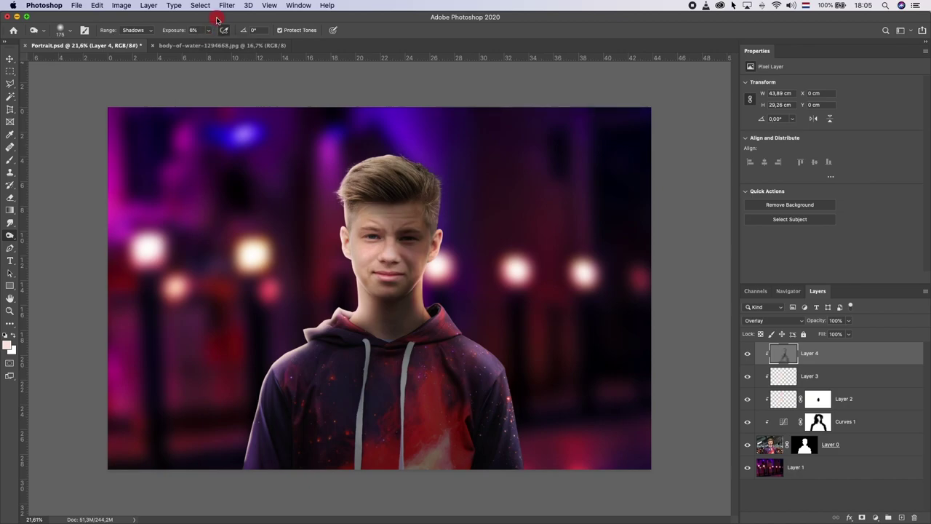
pyautogui.press(']')
pyautogui.press(']')
pyautogui.press(']')
pyautogui.press(']')
pyautogui.press(']')
pyautogui.press(']')
pyautogui.moveTo(499, 447); pyautogui.dragTo(288, 471)
# - Compare Layer 4 on and off, then add a new empty Layer 5 above it
pyautogui.click(426, 268)
pyautogui.click(747, 355)
pyautogui.click(747, 353)
pyautogui.click(901, 518)
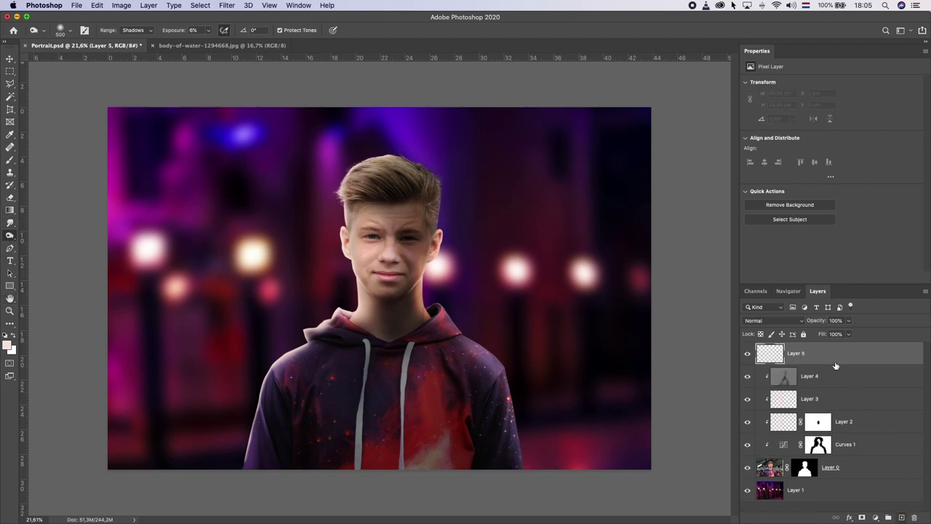
pyautogui.rightClick(823, 358)
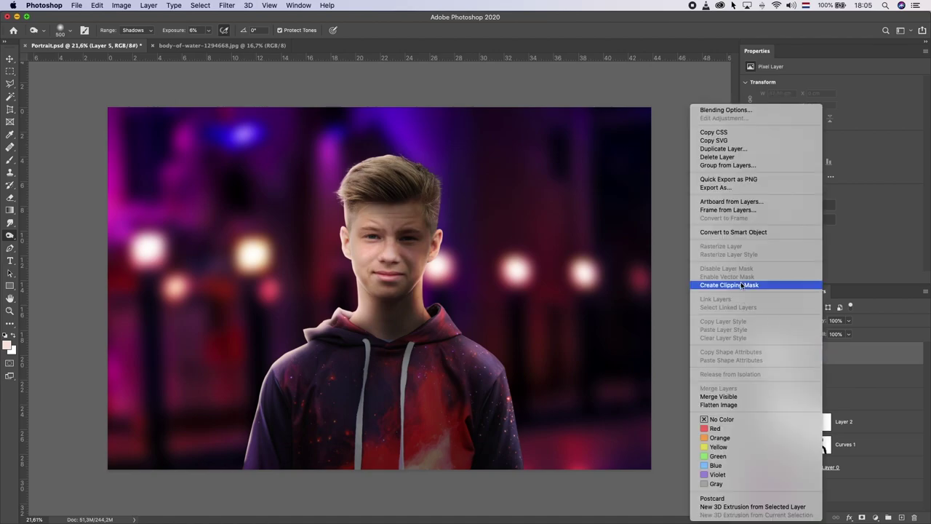
# - Clip Layer 5 to Layer 4 and fill it with 50% gray
pyautogui.click(558, 244)
pyautogui.press('super+alt+g')
pyautogui.click(97, 6)
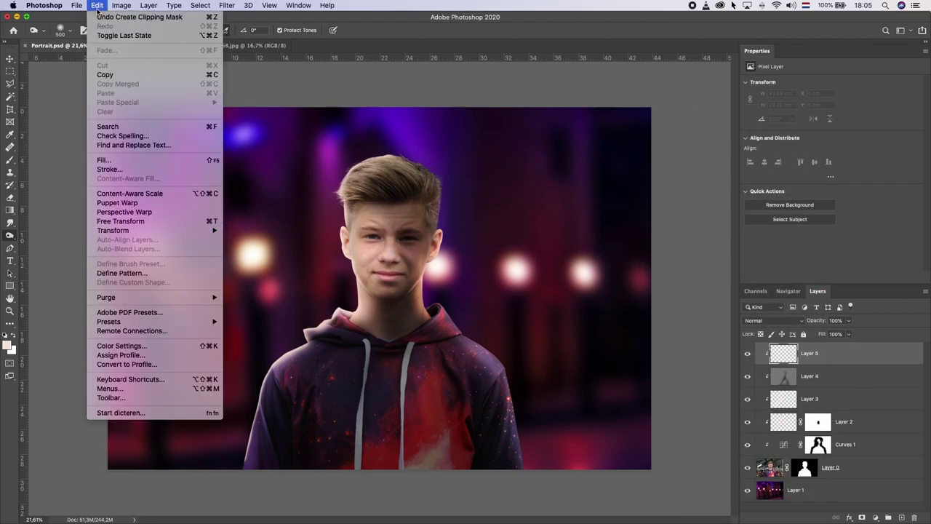
pyautogui.click(143, 161)
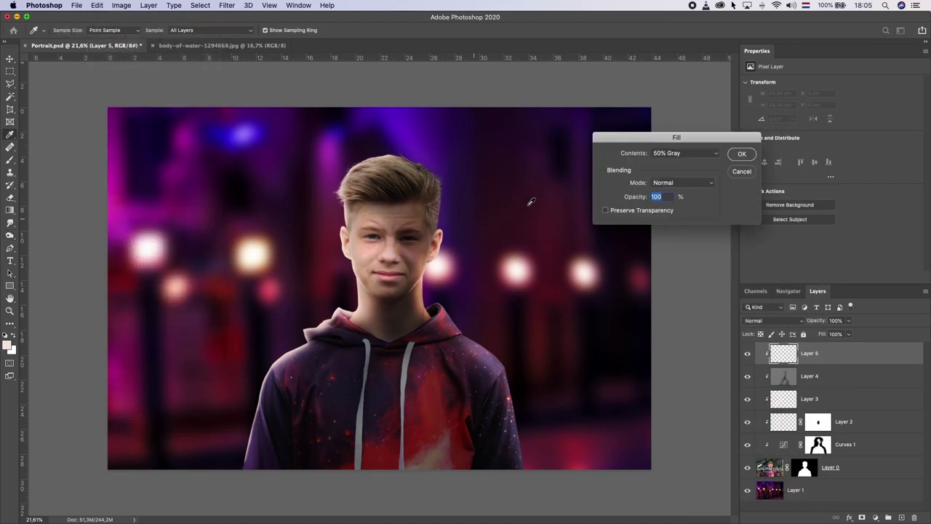
pyautogui.click(742, 153)
pyautogui.press('o')
# - Set Layer 5's blend mode to Overlay and switch to the Dodge tool
pyautogui.click(773, 320)
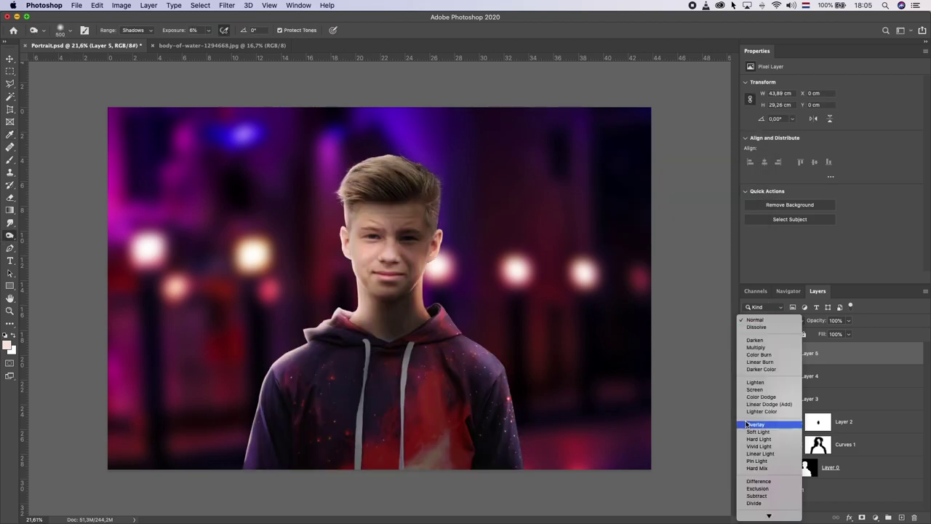
pyautogui.click(751, 424)
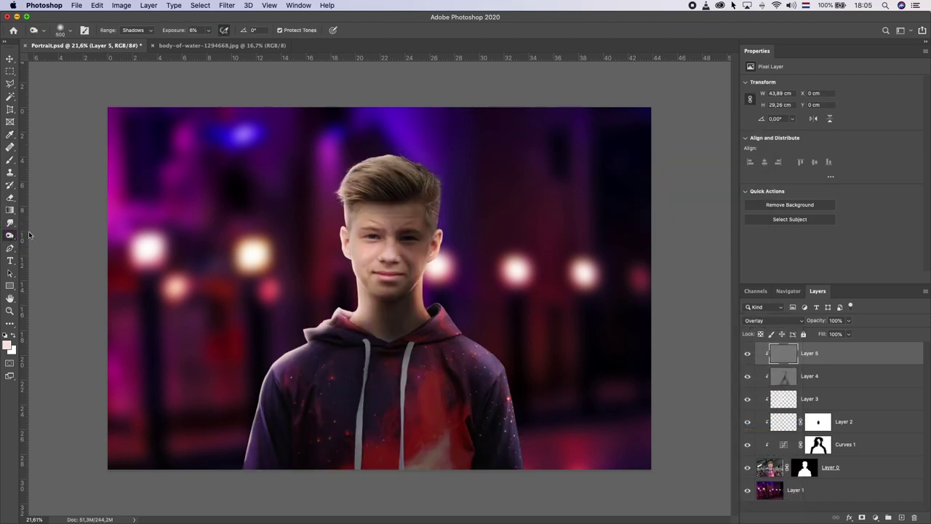
pyautogui.rightClick(7, 234)
pyautogui.click(44, 234)
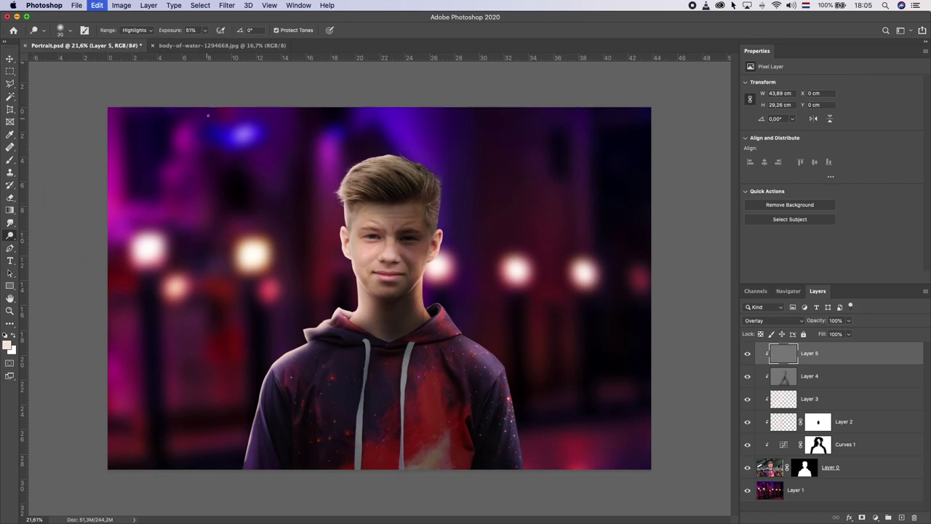
pyautogui.click(205, 31)
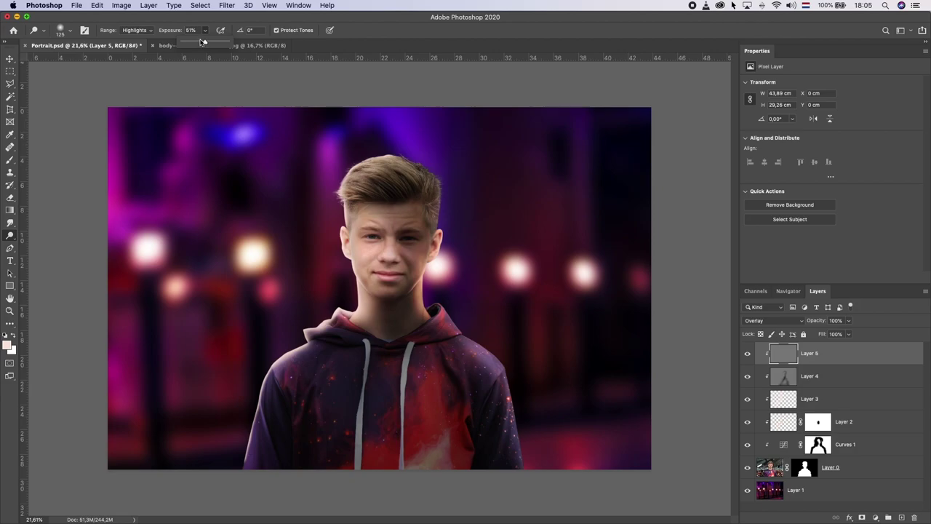
# - Dodge the top edge of the hair at 36% exposure, then the hairline at 22%
pyautogui.click(199, 41)
pyautogui.press(']')
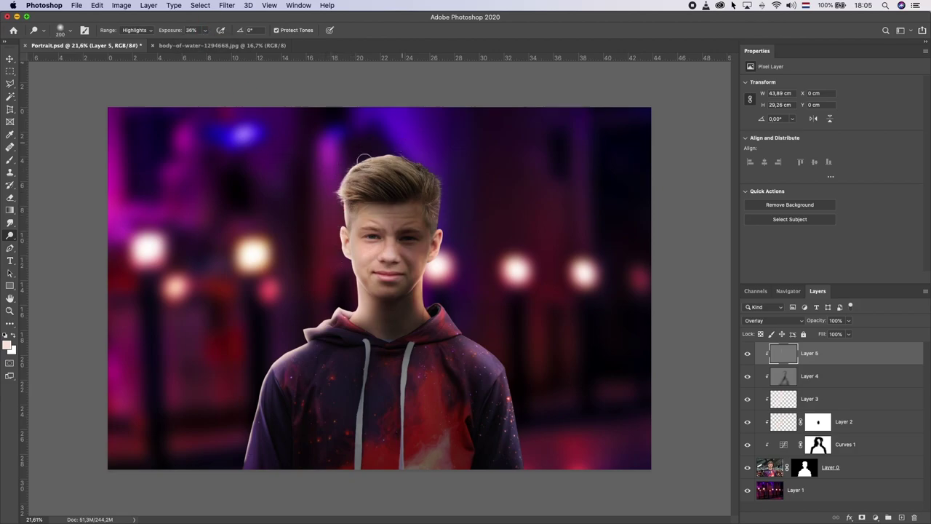
pyautogui.moveTo(331, 182)
pyautogui.mouseDown()
pyautogui.moveTo(342, 192)
pyautogui.moveTo(399, 179)
pyautogui.moveTo(364, 175)
pyautogui.moveTo(392, 165)
pyautogui.mouseUp()
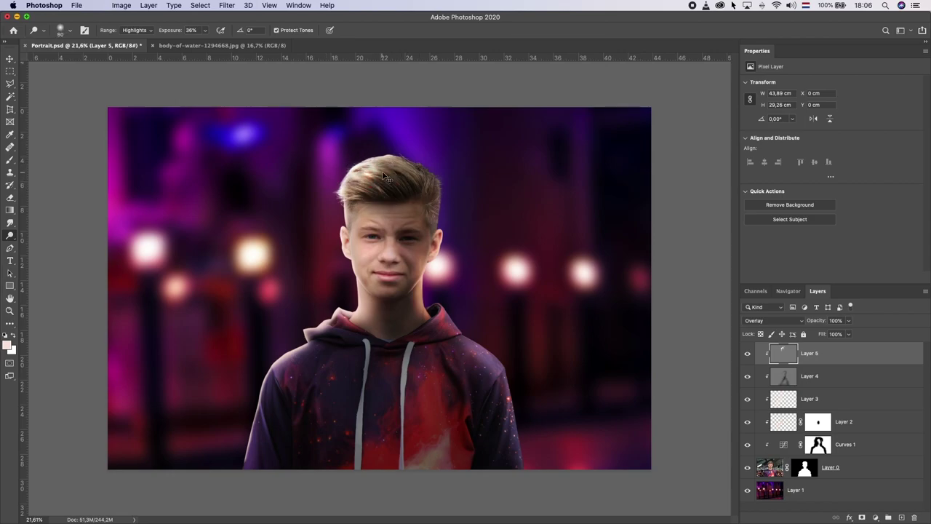
pyautogui.click(207, 31)
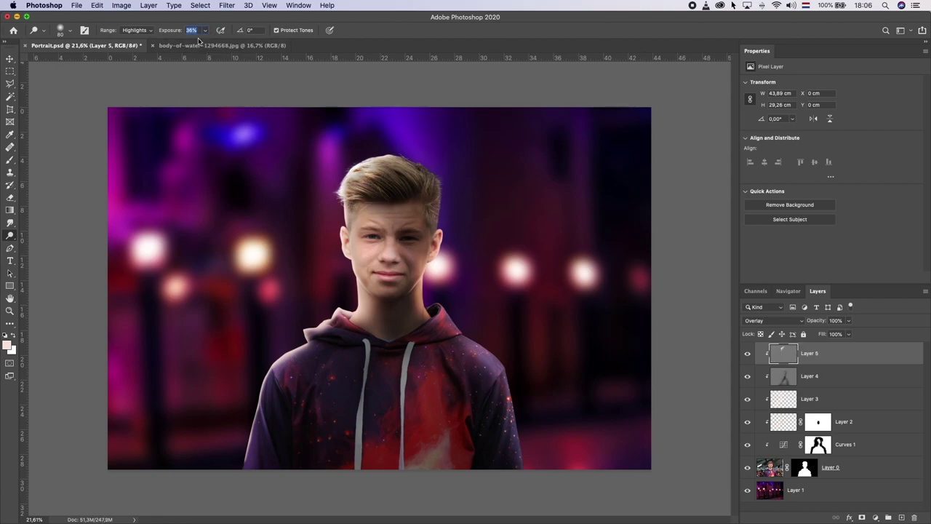
pyautogui.moveTo(200, 44); pyautogui.dragTo(201, 43)
pyautogui.moveTo(342, 180); pyautogui.dragTo(391, 154)
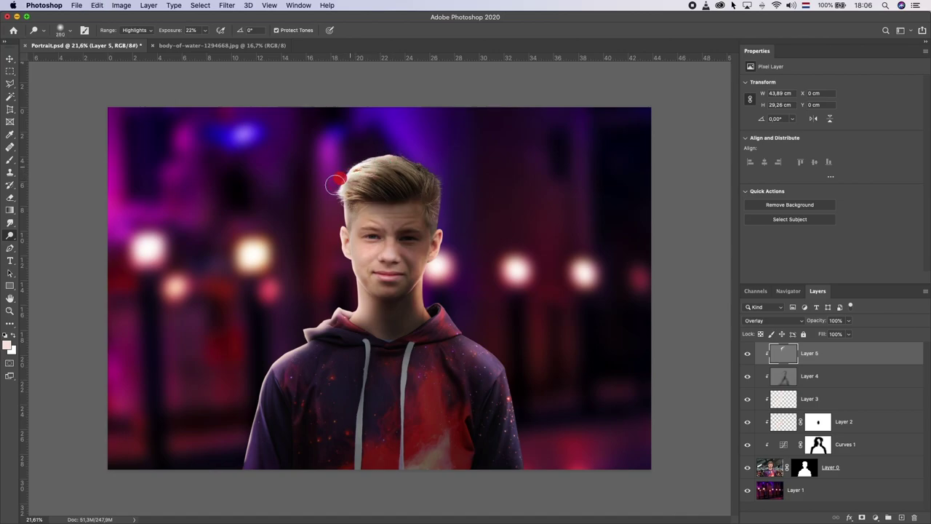
pyautogui.moveTo(342, 216); pyautogui.dragTo(336, 301)
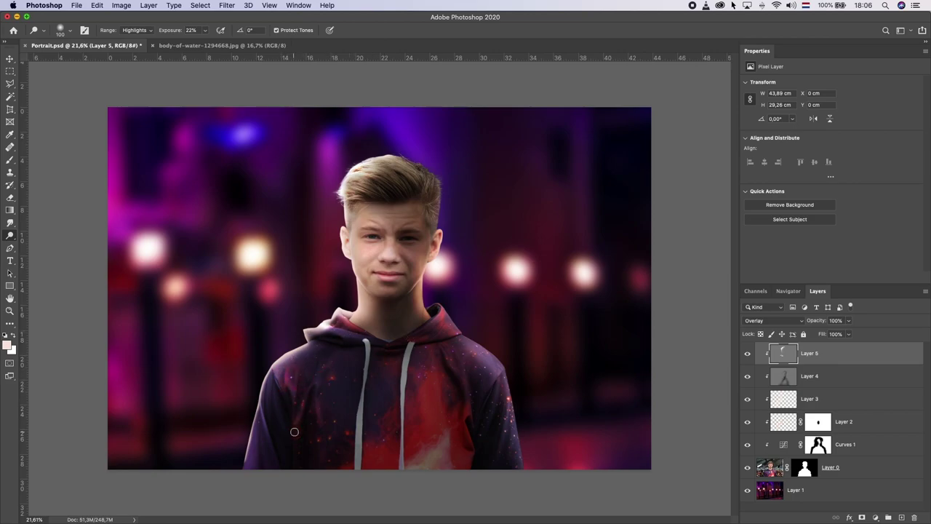
# - Brighten the hoodie's left shoulder and both drawstrings, undoing unwanted strokes on the chin
pyautogui.moveTo(320, 371); pyautogui.dragTo(323, 356)
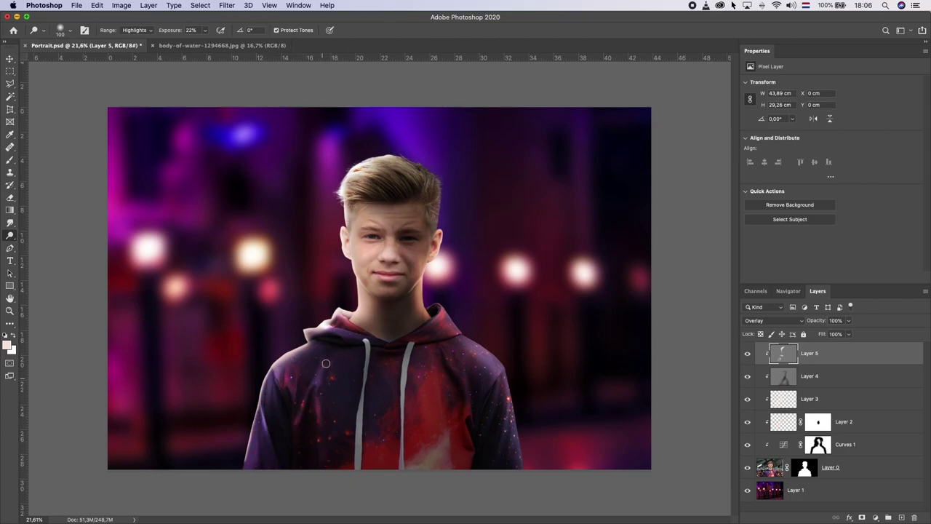
pyautogui.moveTo(369, 349)
pyautogui.mouseDown()
pyautogui.moveTo(356, 447)
pyautogui.moveTo(367, 324)
pyautogui.mouseUp()
pyautogui.moveTo(356, 436); pyautogui.dragTo(368, 342)
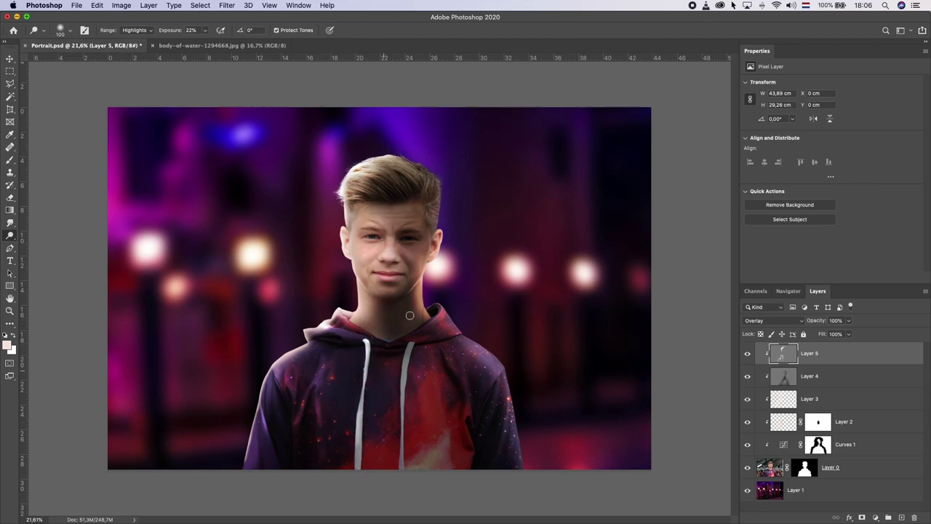
pyautogui.moveTo(400, 379)
pyautogui.mouseDown()
pyautogui.moveTo(398, 435)
pyautogui.moveTo(408, 344)
pyautogui.mouseUp()
pyautogui.hotkey('ctrl', 'z')
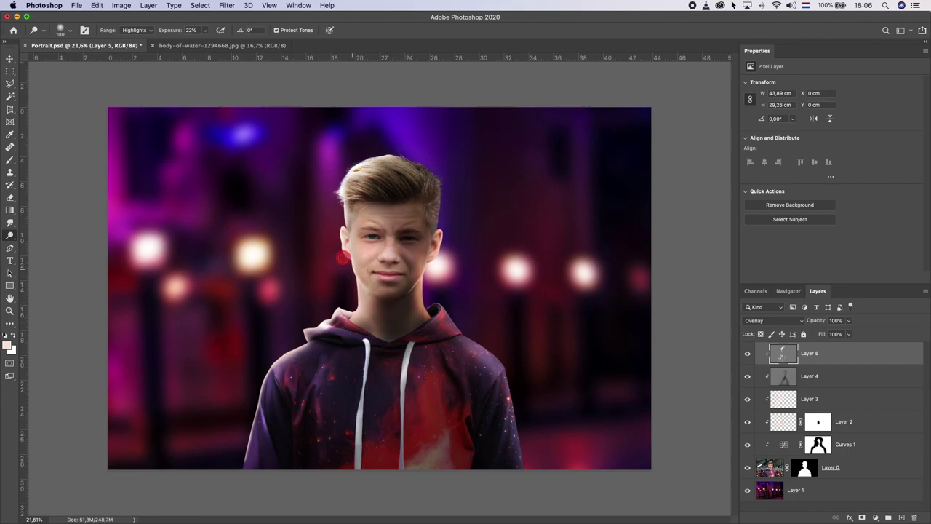
pyautogui.moveTo(342, 256)
pyautogui.mouseDown()
pyautogui.moveTo(377, 290)
pyautogui.moveTo(420, 294)
pyautogui.mouseUp()
pyautogui.hotkey('ctrl', 'z')
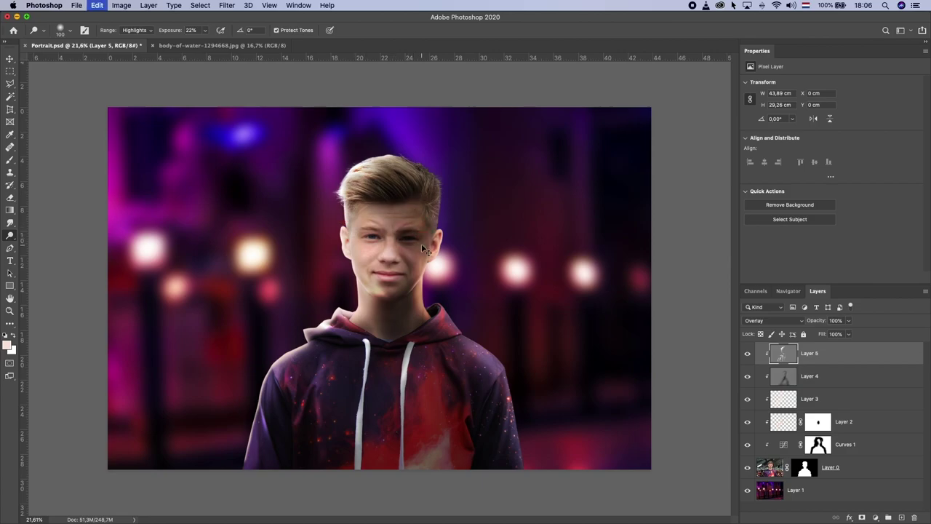
pyautogui.click(135, 30)
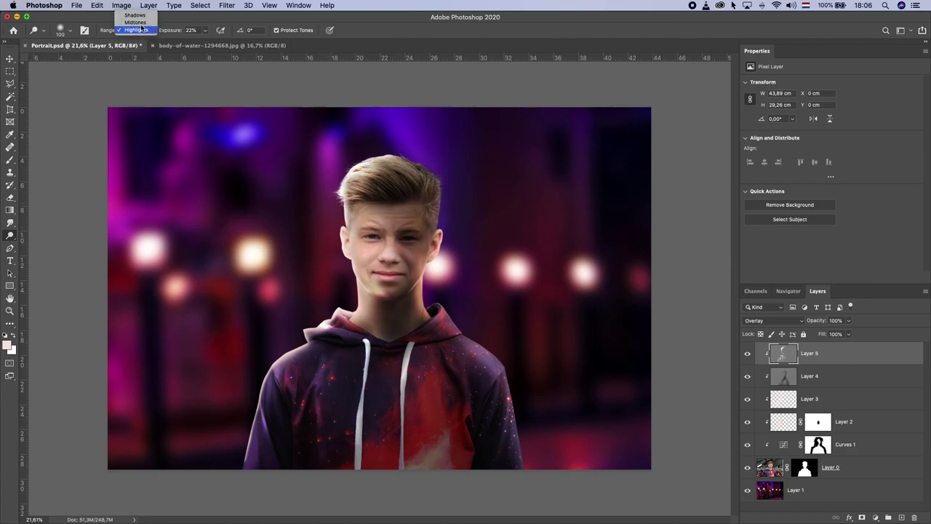
# - Switch the Dodge range to Shadows and lighten the hoodie's left shoulder
pyautogui.hotkey('alt', 'shift', 'm')
pyautogui.click(206, 31)
pyautogui.click(203, 44)
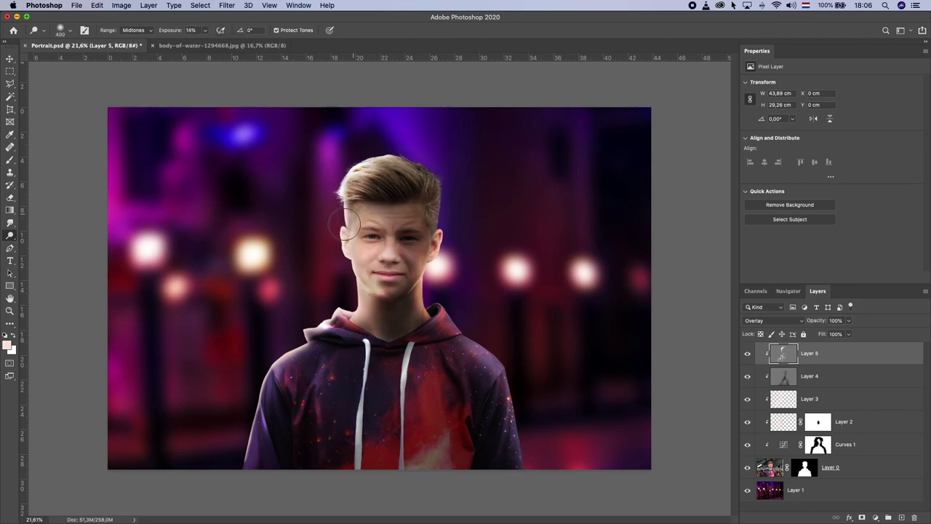
pyautogui.hotkey('ctrl', 'z')
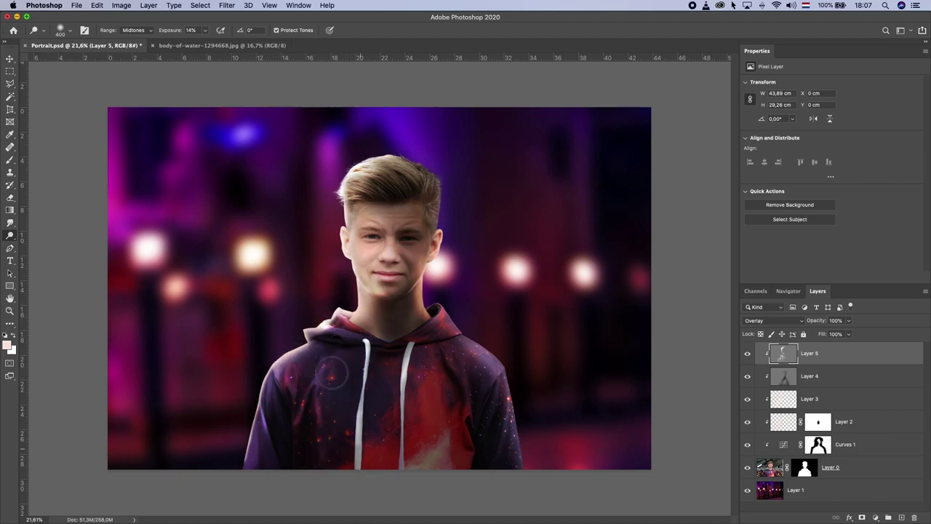
pyautogui.click(134, 30)
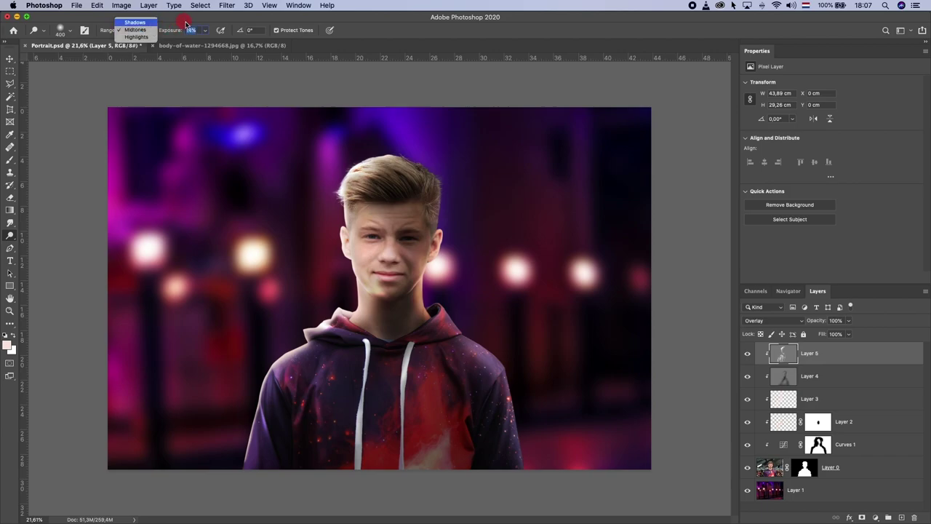
pyautogui.click(134, 20)
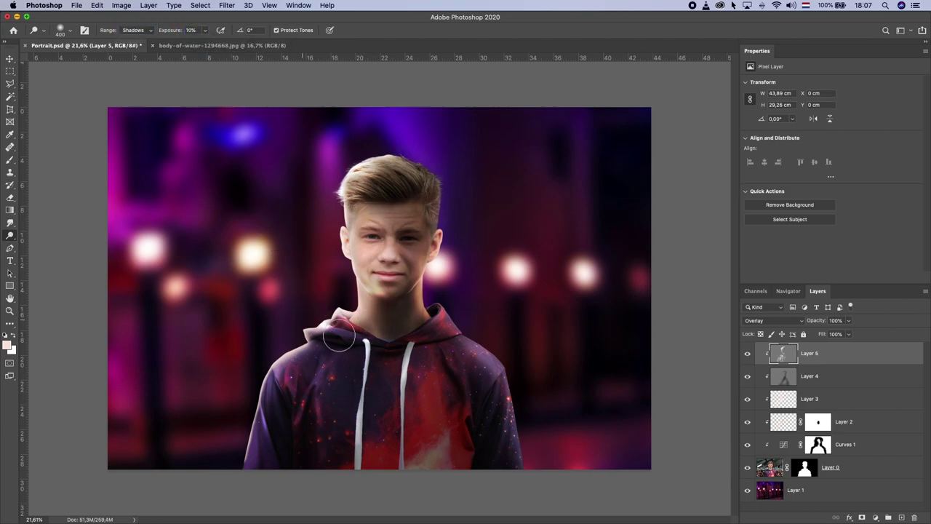
pyautogui.moveTo(281, 385); pyautogui.dragTo(303, 352)
# - Lower Layer 5's opacity to soften the dodging, toggling its visibility to compare
pyautogui.click(747, 354)
pyautogui.click(747, 354)
pyautogui.click(846, 320)
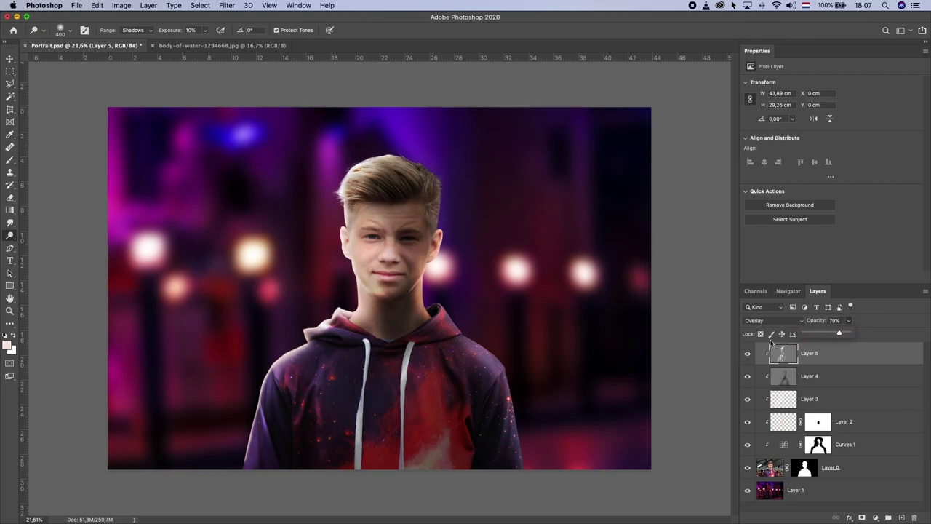
pyautogui.click(747, 354)
pyautogui.click(848, 320)
pyautogui.moveTo(843, 333); pyautogui.dragTo(841, 332)
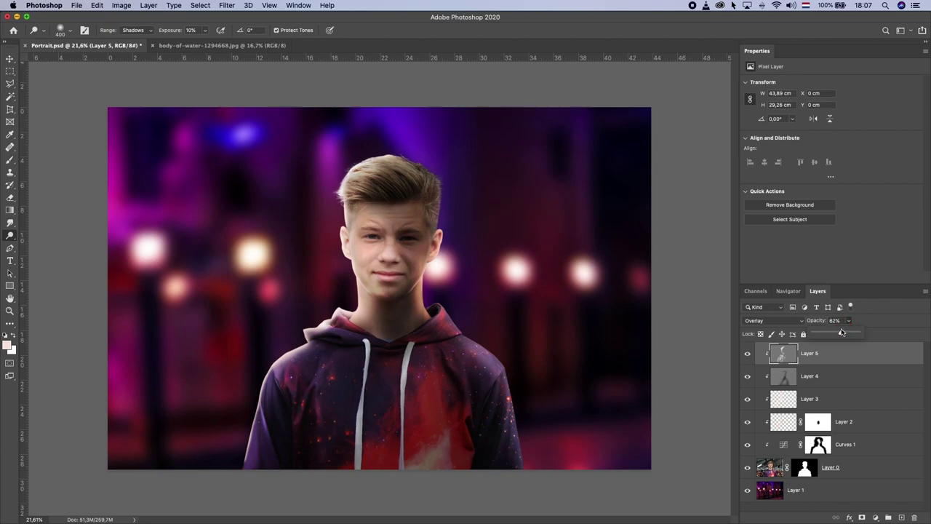
pyautogui.click(747, 355)
pyautogui.click(747, 355)
pyautogui.scroll(-3, 337, 289)
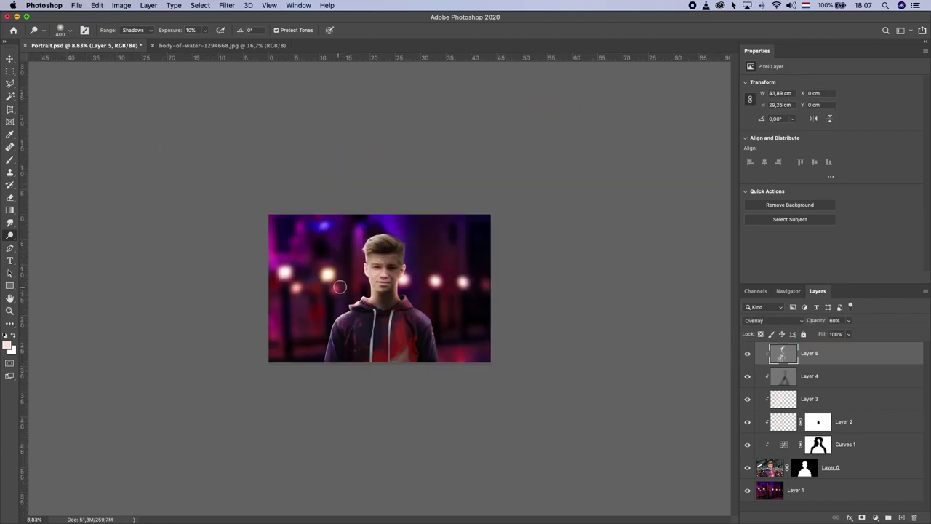
pyautogui.scroll(-2, 337, 289)
pyautogui.scroll(3, 342, 285)
pyautogui.scroll(1, 346, 281)
pyautogui.scroll(3, 347, 281)
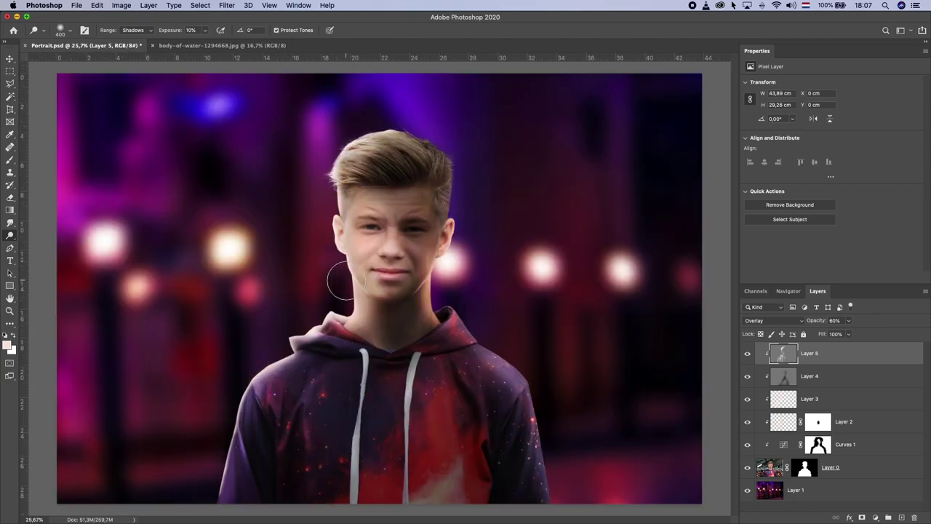
pyautogui.scroll(-1, 342, 281)
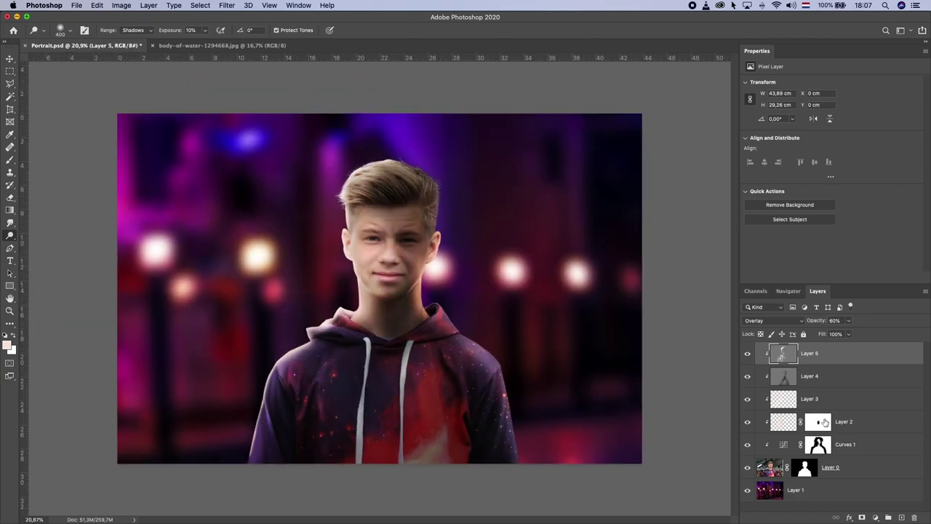
# - Add a Hue/Saturation adjustment layer clipped to Layer 5
pyautogui.click(875, 517)
pyautogui.click(830, 336)
pyautogui.click(857, 279)
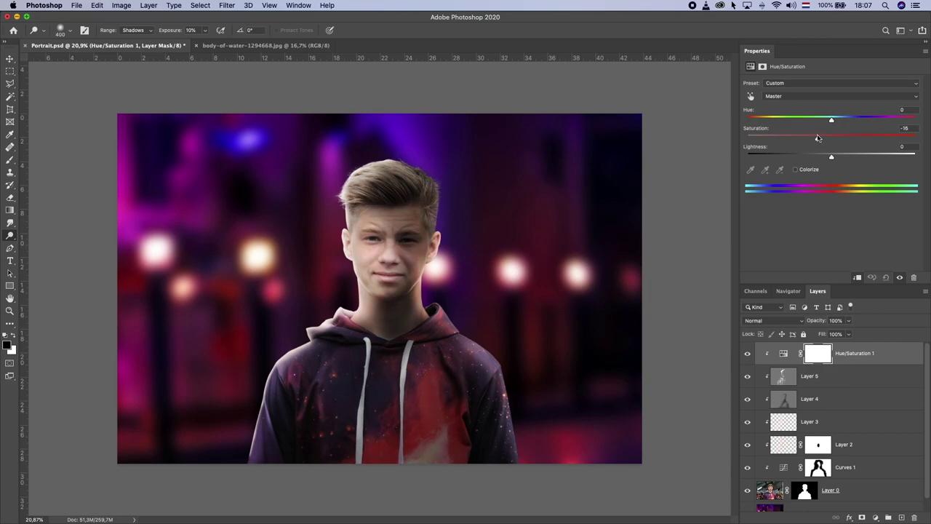
pyautogui.scroll(-1, 799, 457)
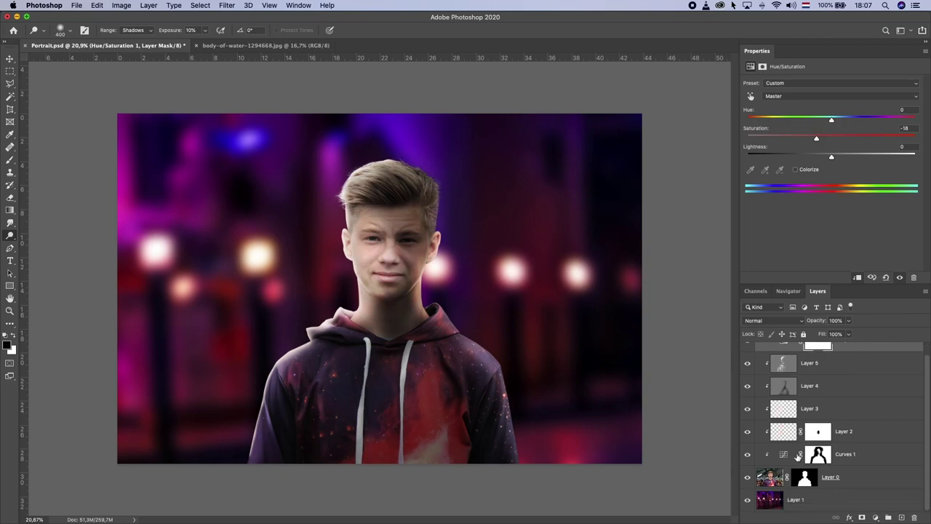
# - Add a Hue/Saturation adjustment clipped to the blurred street layer with Saturation -33
pyautogui.click(831, 500)
pyautogui.click(875, 518)
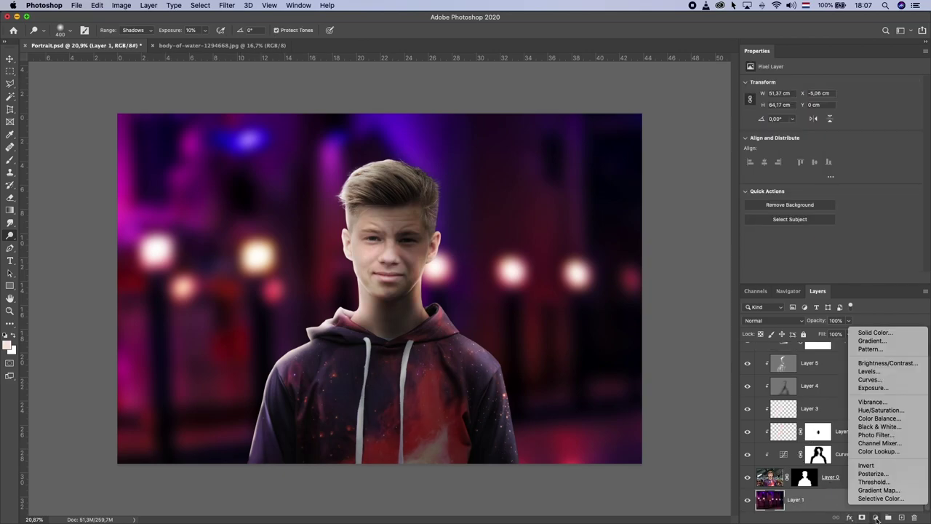
pyautogui.click(882, 411)
pyautogui.click(856, 279)
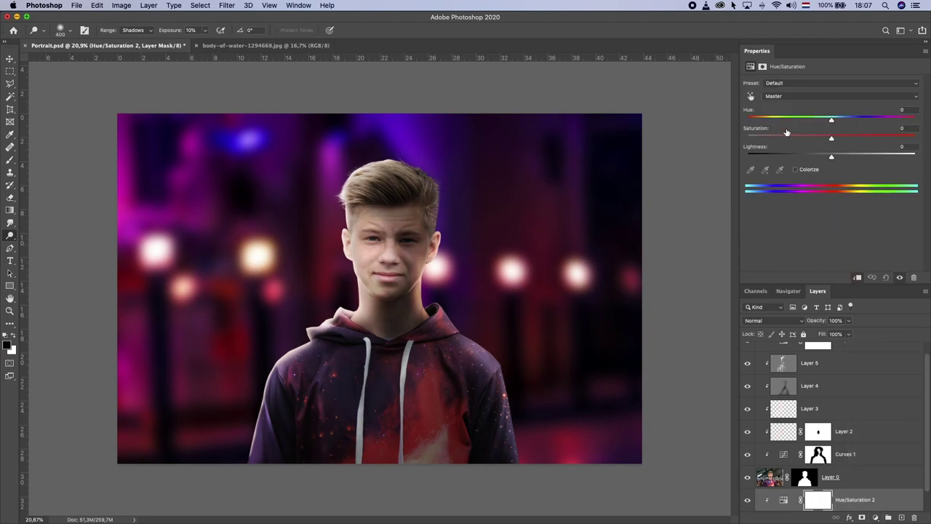
pyautogui.moveTo(807, 140); pyautogui.dragTo(788, 140)
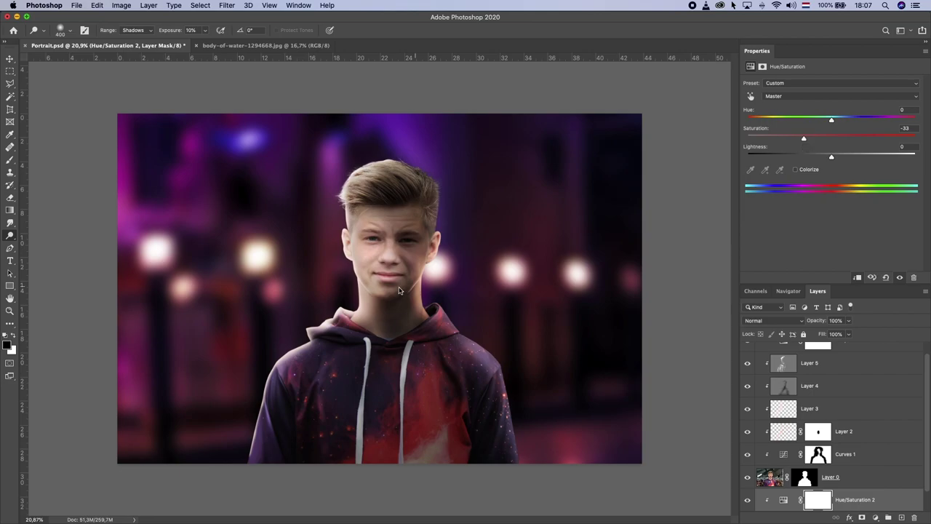
# - Add a new empty layer above the topmost Hue/Saturation 1 layer
pyautogui.scroll(-3, 399, 291)
pyautogui.scroll(-3, 399, 291)
pyautogui.scroll(8, 399, 291)
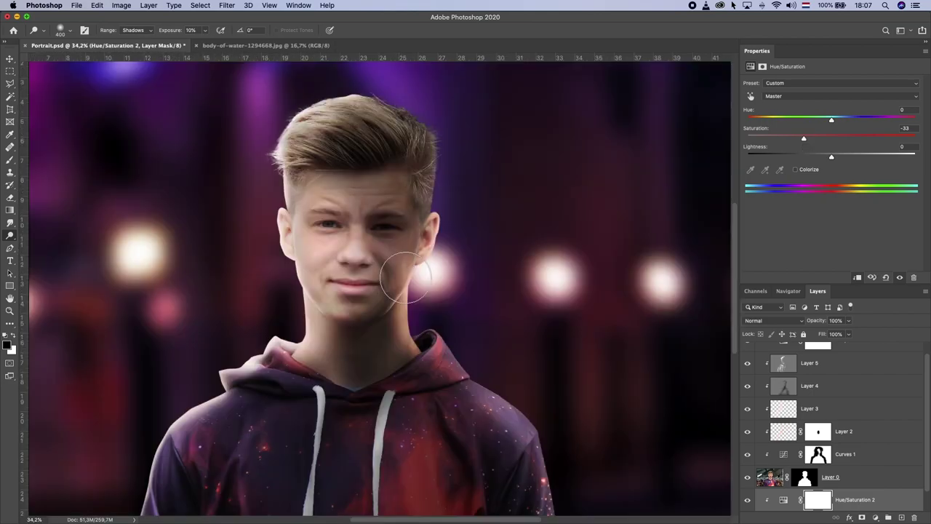
pyautogui.scroll(-3, 404, 277)
pyautogui.scroll(2, 509, 298)
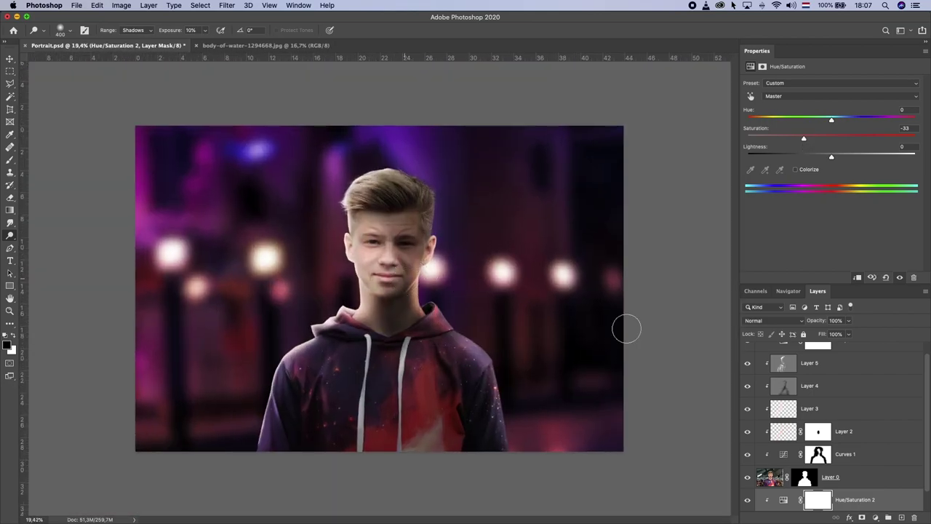
pyautogui.scroll(1, 844, 389)
pyautogui.click(884, 361)
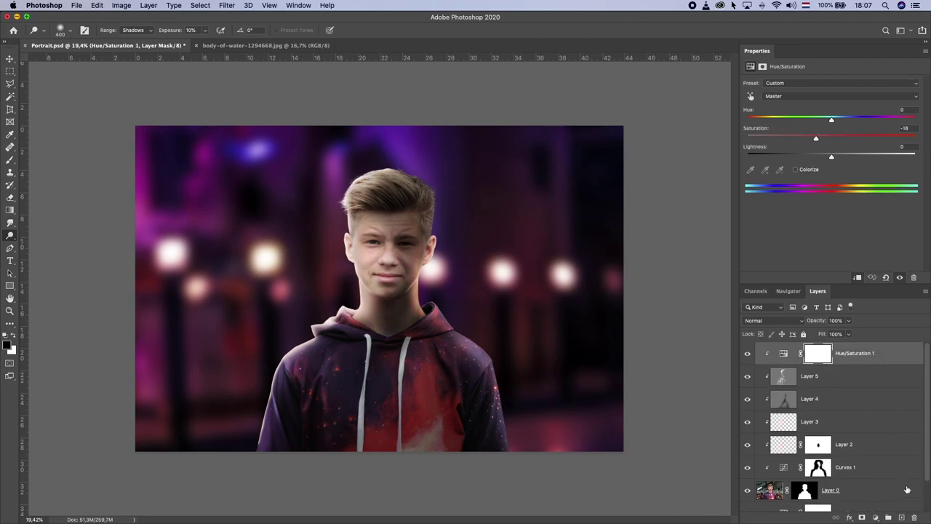
pyautogui.click(902, 518)
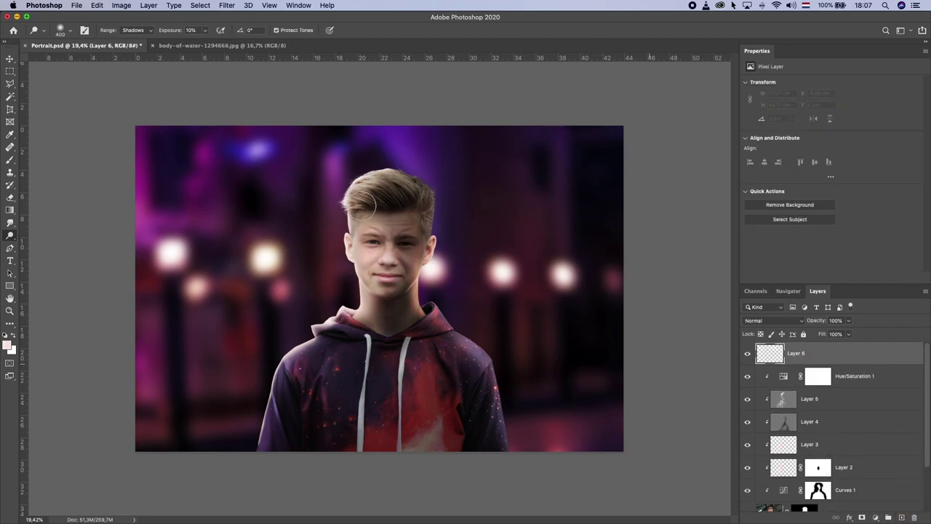
# - Browse the sunshine ray brush presets, settling on sunshine ray brush 20
pyautogui.click(65, 29)
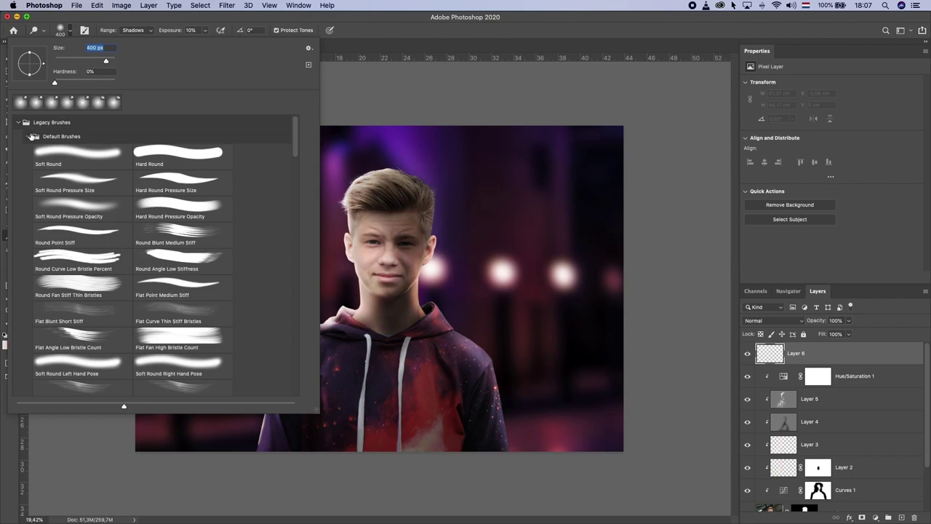
pyautogui.click(30, 136)
pyautogui.scroll(-3, 74, 300)
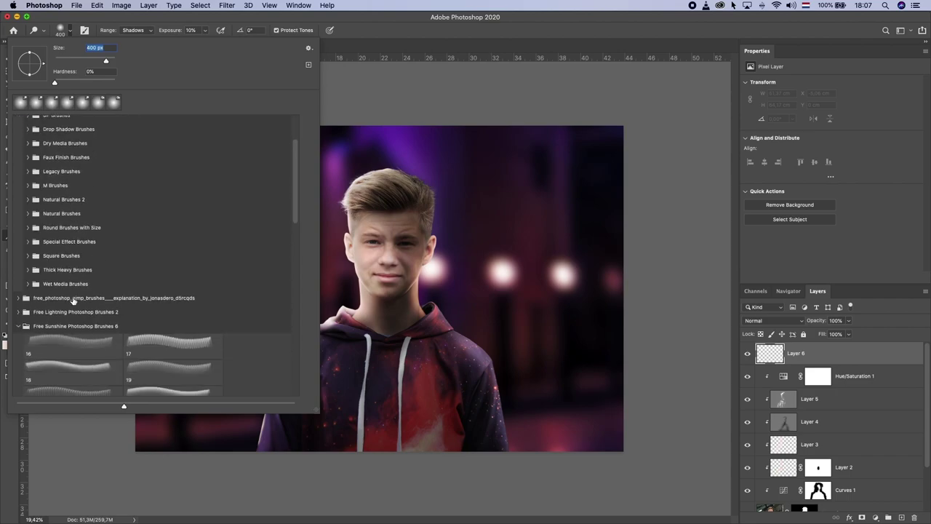
pyautogui.scroll(-2, 74, 300)
pyautogui.click(64, 336)
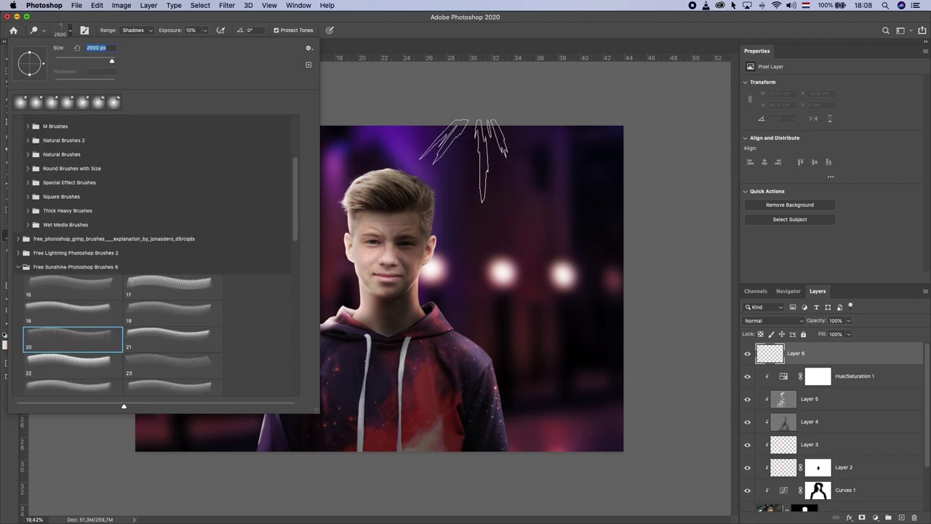
pyautogui.click(171, 356)
pyautogui.scroll(-1, 172, 356)
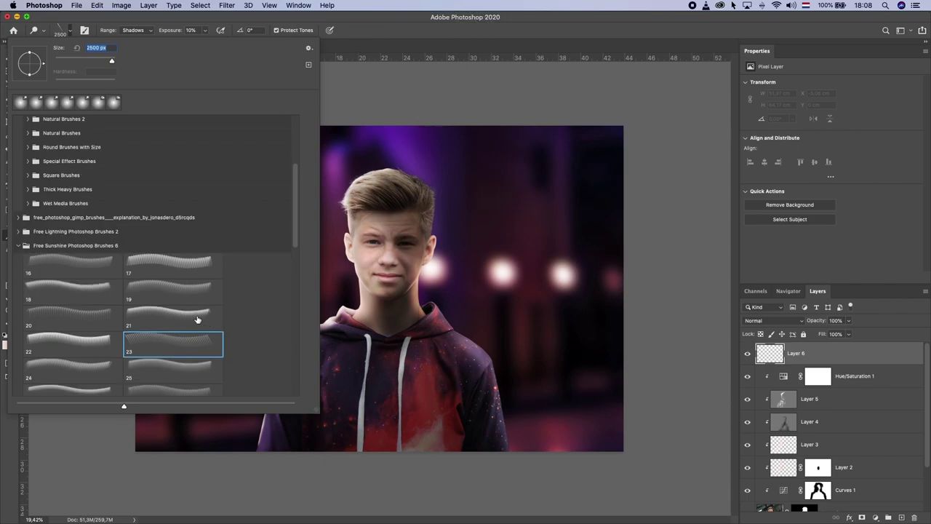
pyautogui.click(173, 371)
pyautogui.scroll(-2, 155, 386)
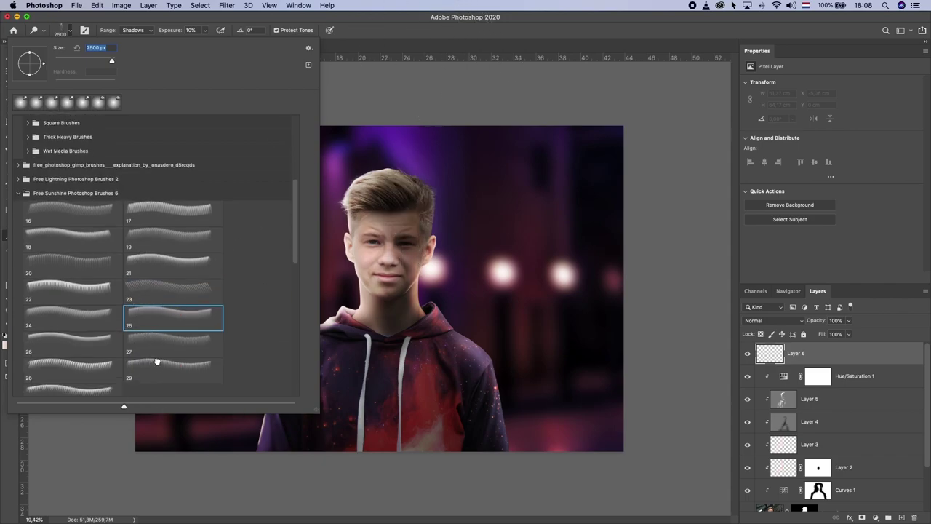
pyautogui.click(156, 362)
pyautogui.click(88, 348)
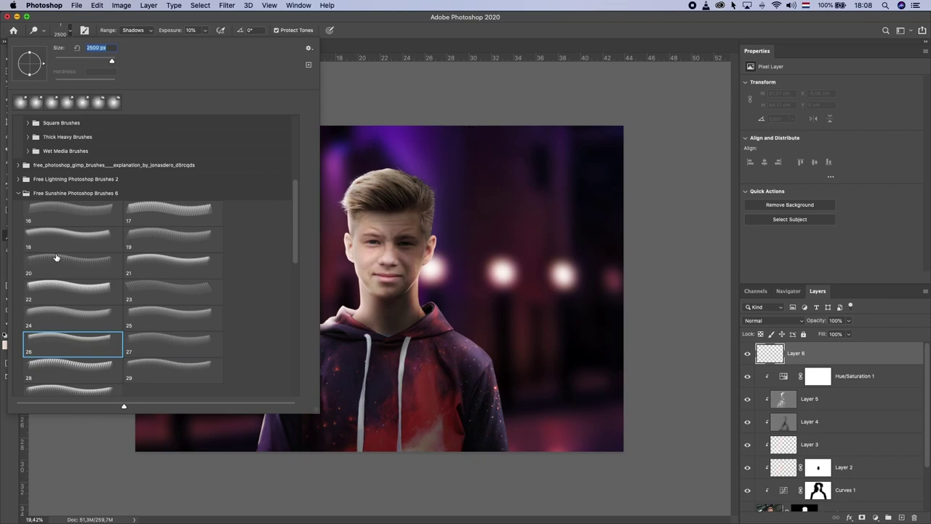
pyautogui.click(90, 258)
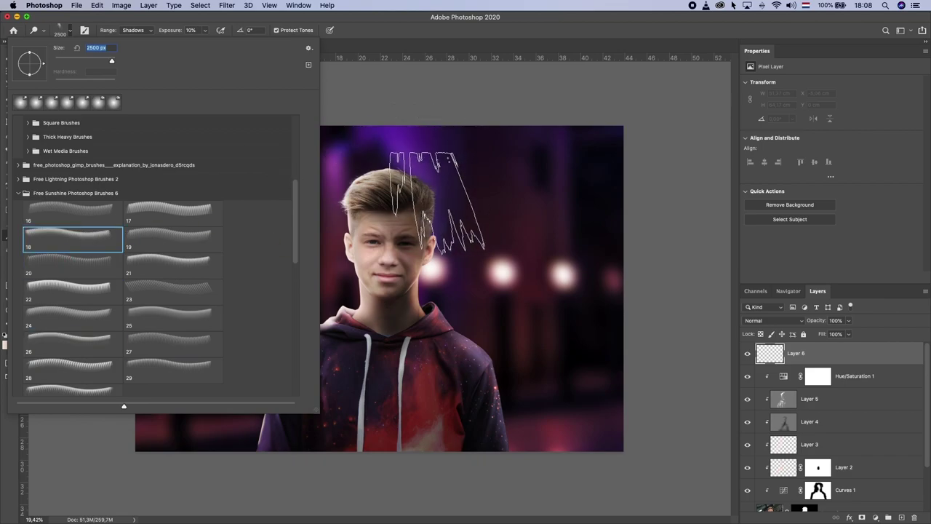
pyautogui.click(349, 262)
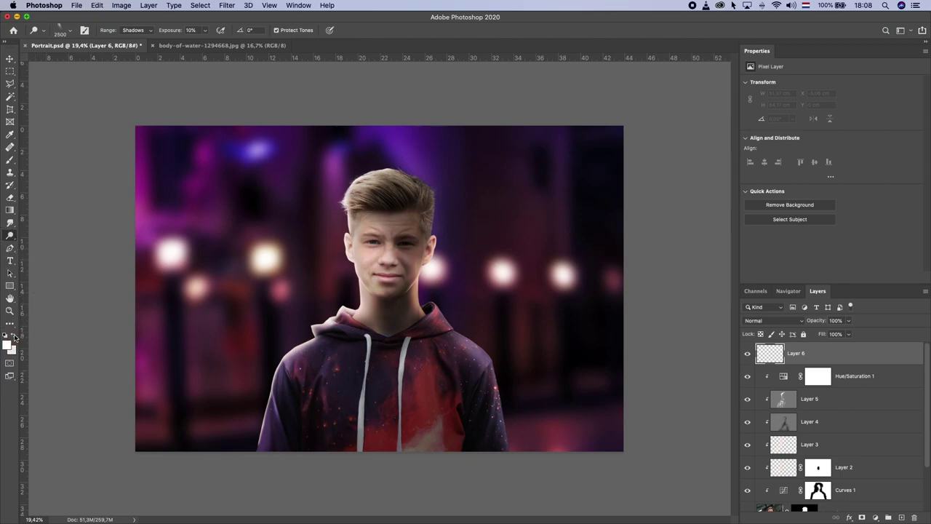
# - With the Brush tool, choose Free Sunshine brush 22 at 2500 px
pyautogui.click(10, 160)
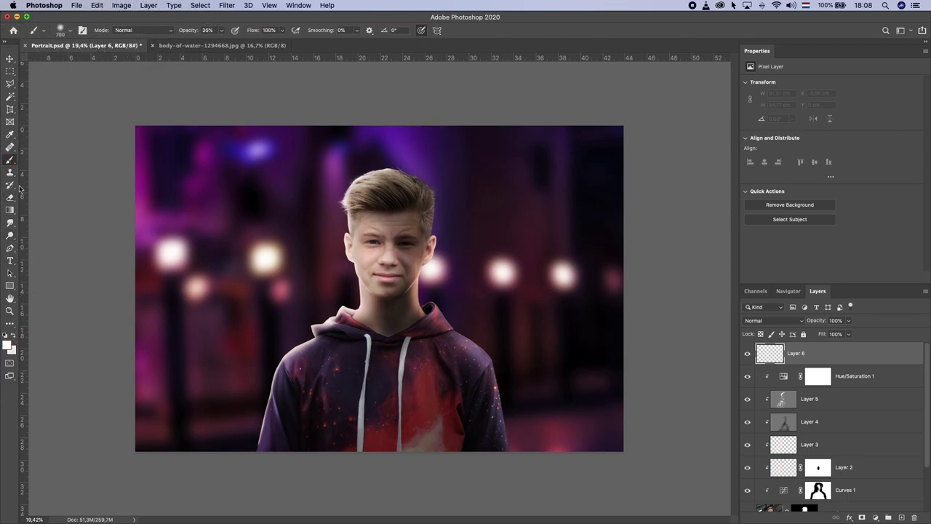
pyautogui.click(64, 30)
pyautogui.scroll(-3, 151, 296)
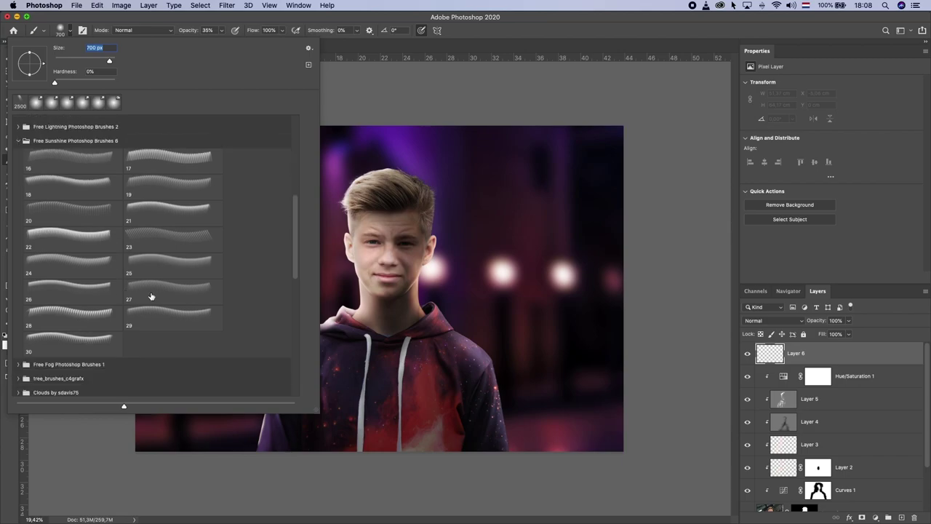
pyautogui.click(151, 291)
pyautogui.click(214, 230)
pyautogui.click(149, 275)
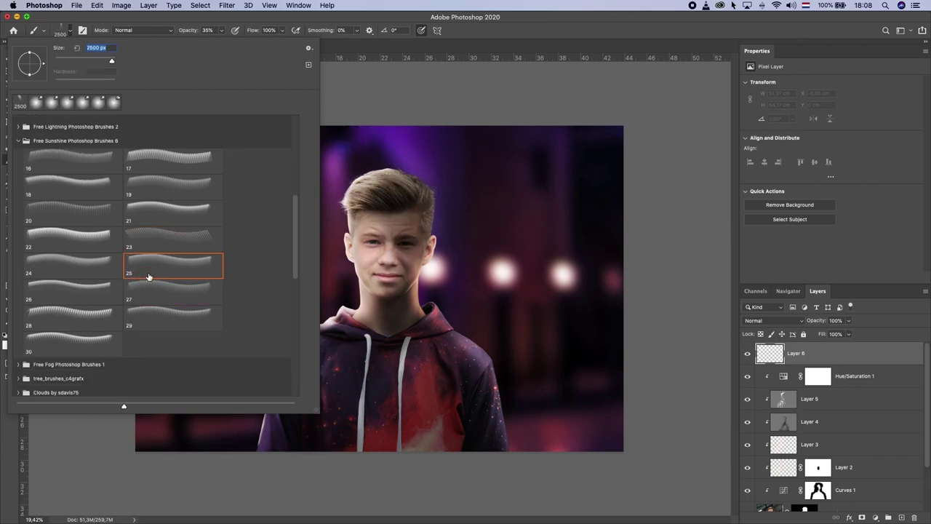
pyautogui.click(85, 317)
pyautogui.click(163, 320)
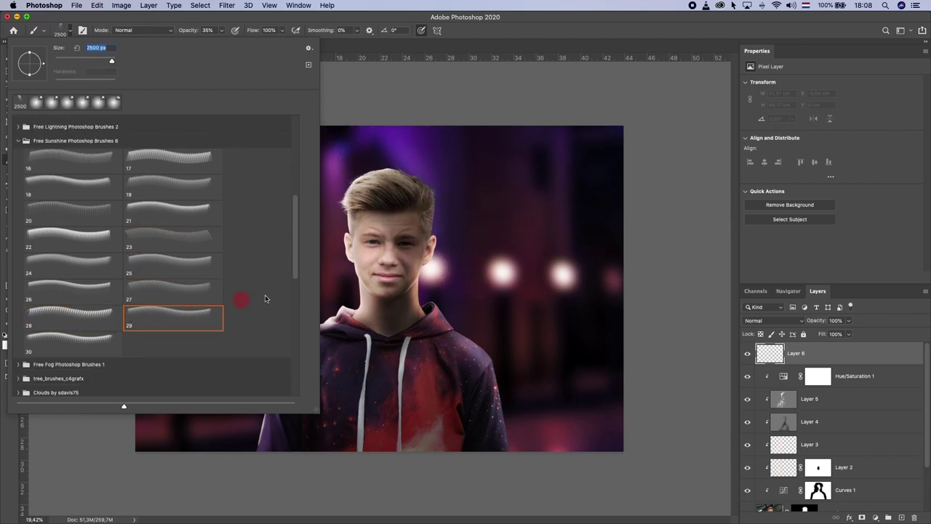
pyautogui.click(94, 342)
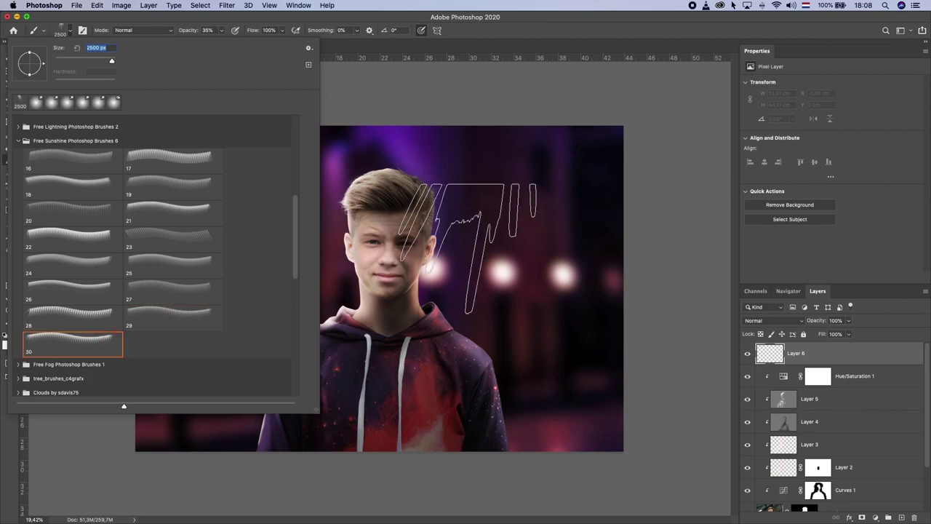
pyautogui.click(37, 247)
pyautogui.click(486, 299)
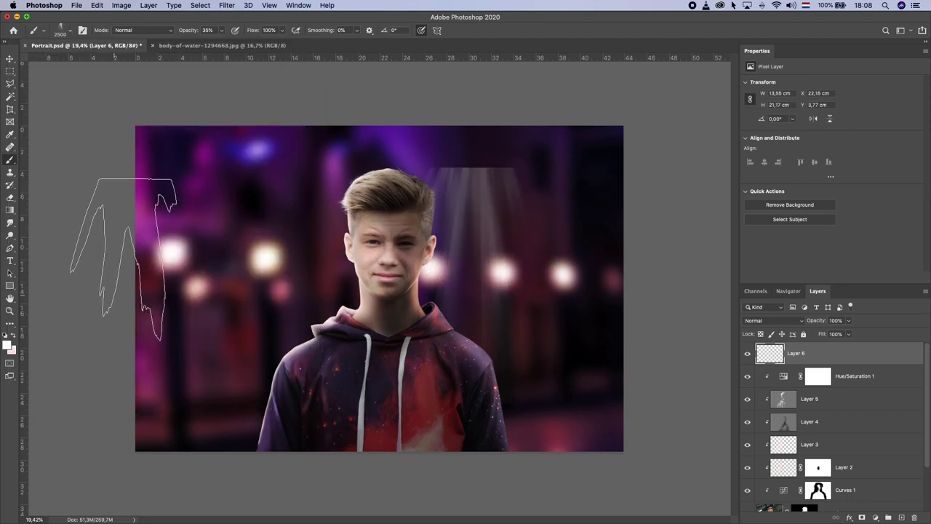
# - At 100% opacity, stamp white light rays over the upper left of Layer 6
pyautogui.click(221, 32)
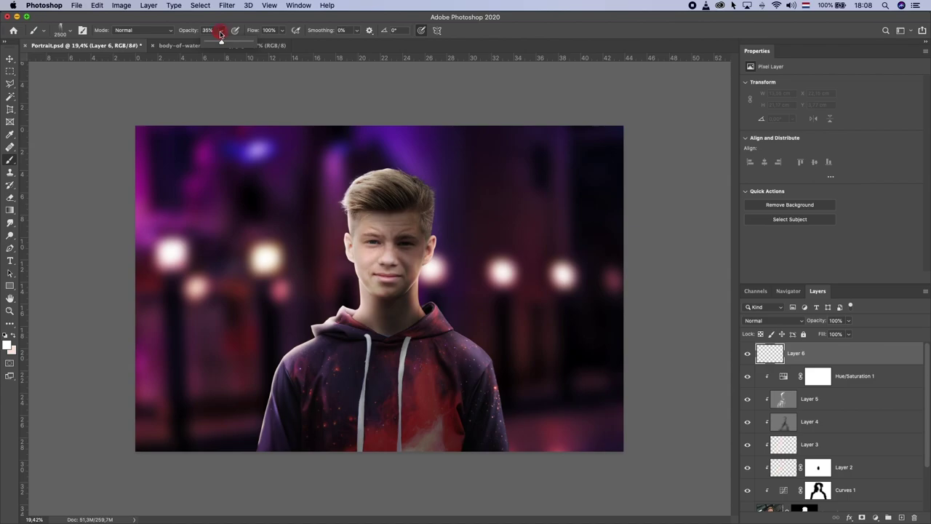
pyautogui.click(273, 264)
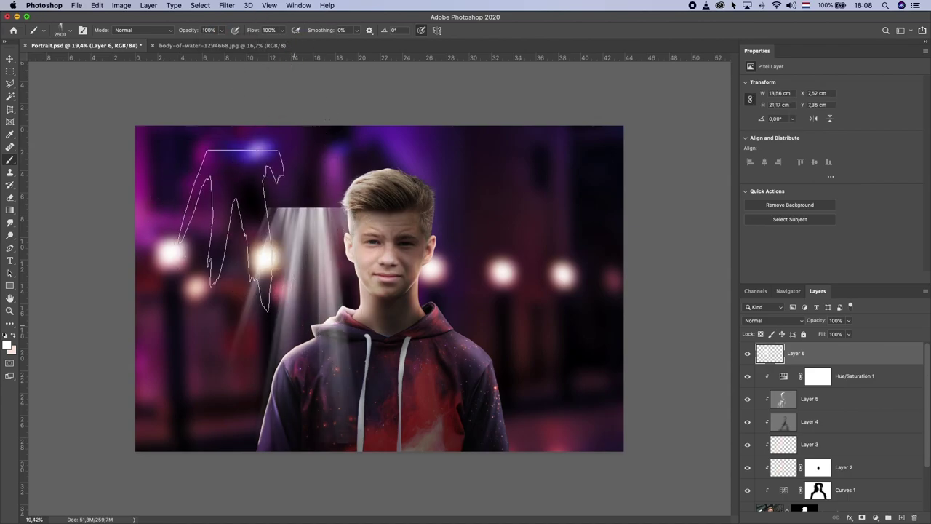
pyautogui.press('super+z')
pyautogui.click(236, 270)
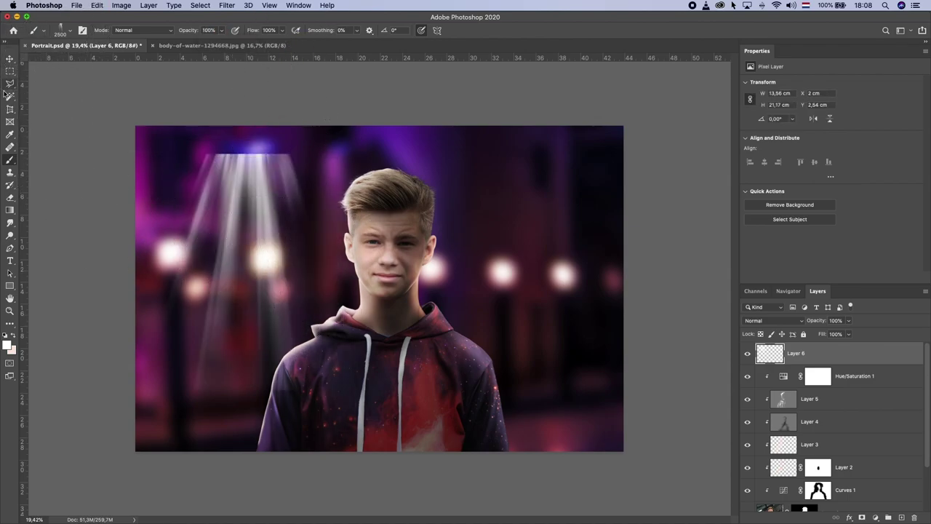
pyautogui.click(9, 59)
# - Rotate the light rays about -19°, enlarge and stretch them taller, and shift them lower left
pyautogui.press('super+t')
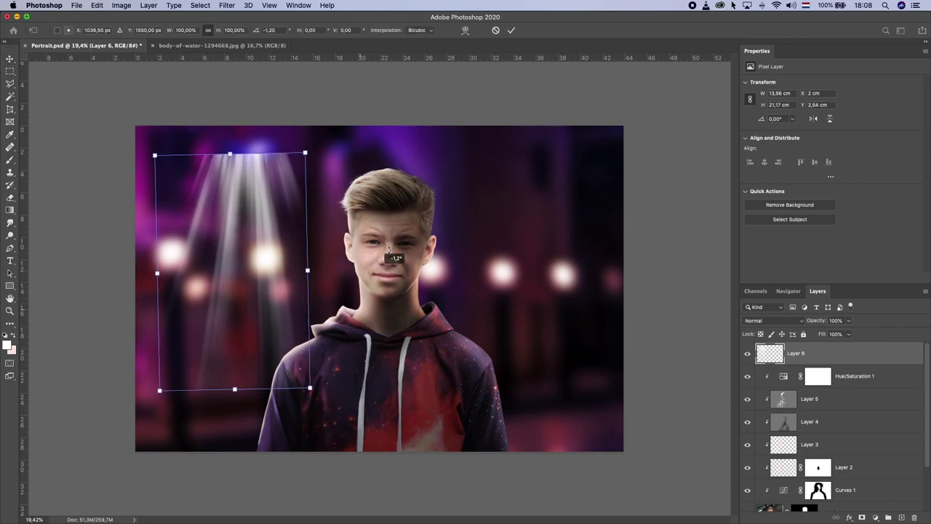
pyautogui.moveTo(310, 396)
pyautogui.mouseDown()
pyautogui.moveTo(336, 375)
pyautogui.moveTo(409, 444)
pyautogui.mouseUp()
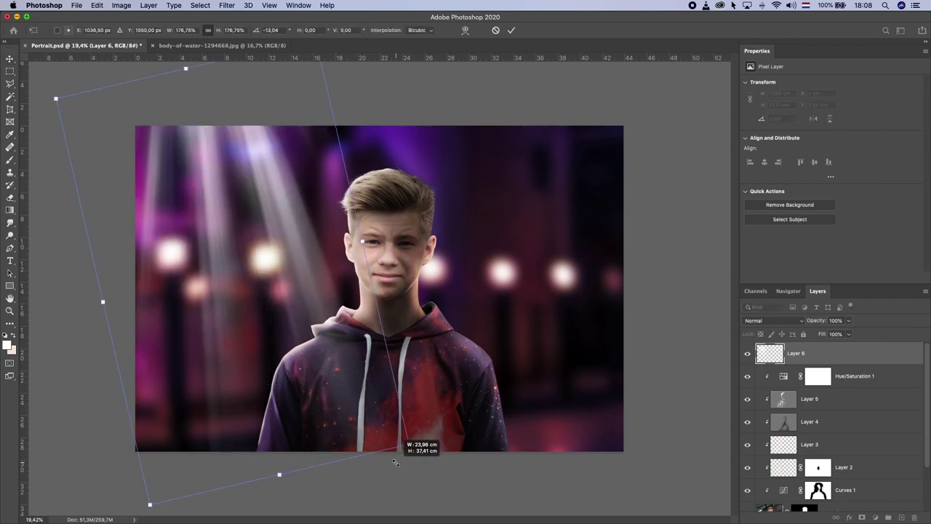
pyautogui.moveTo(320, 290)
pyautogui.mouseDown()
pyautogui.moveTo(308, 312)
pyautogui.moveTo(324, 278)
pyautogui.moveTo(315, 365)
pyautogui.moveTo(300, 261)
pyautogui.mouseUp()
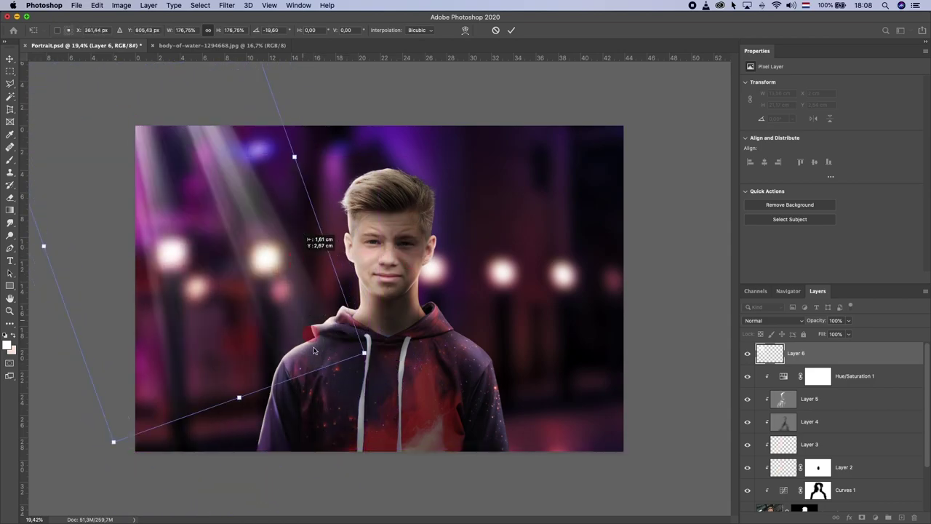
pyautogui.moveTo(256, 435); pyautogui.dragTo(286, 447)
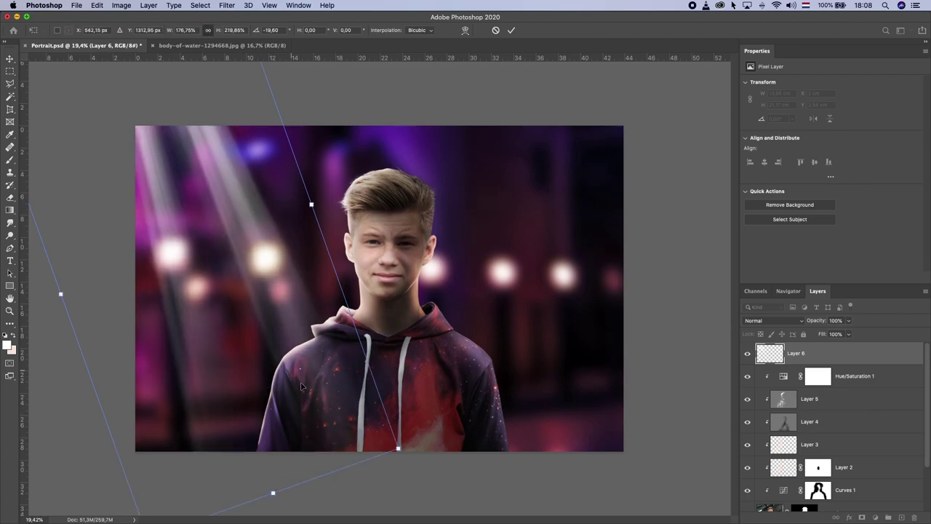
pyautogui.moveTo(302, 386); pyautogui.dragTo(314, 412)
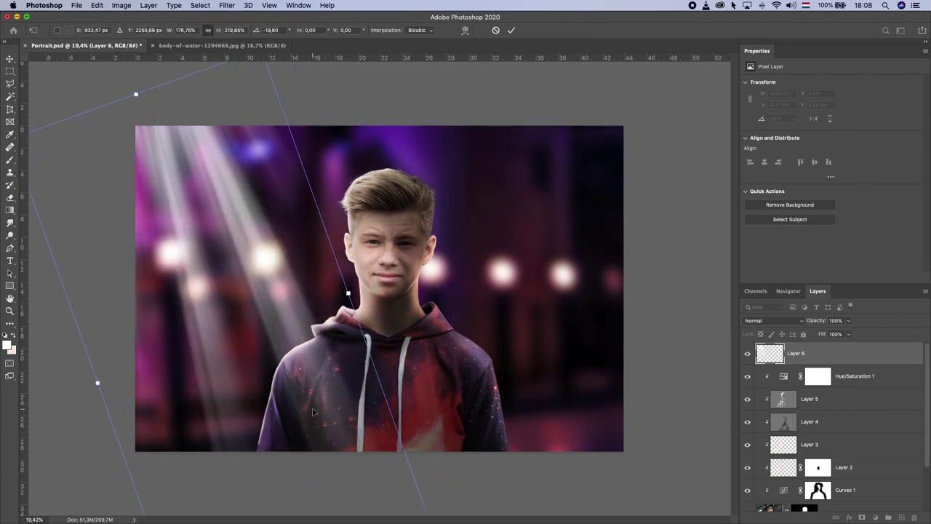
pyautogui.press('Return')
# - Rotate the light rays about -8.7° and shift them up and to the right
pyautogui.scroll(-5, 339, 347)
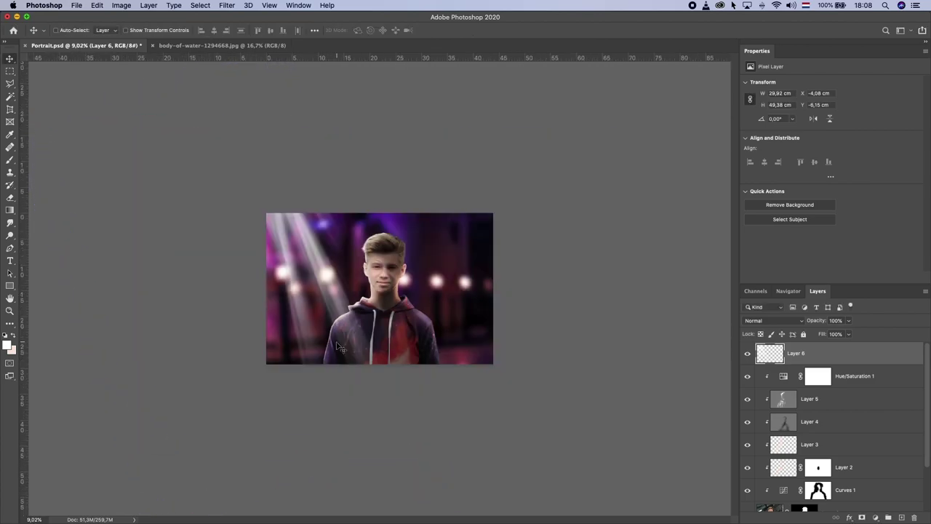
pyautogui.scroll(3, 340, 347)
pyautogui.scroll(3, 339, 343)
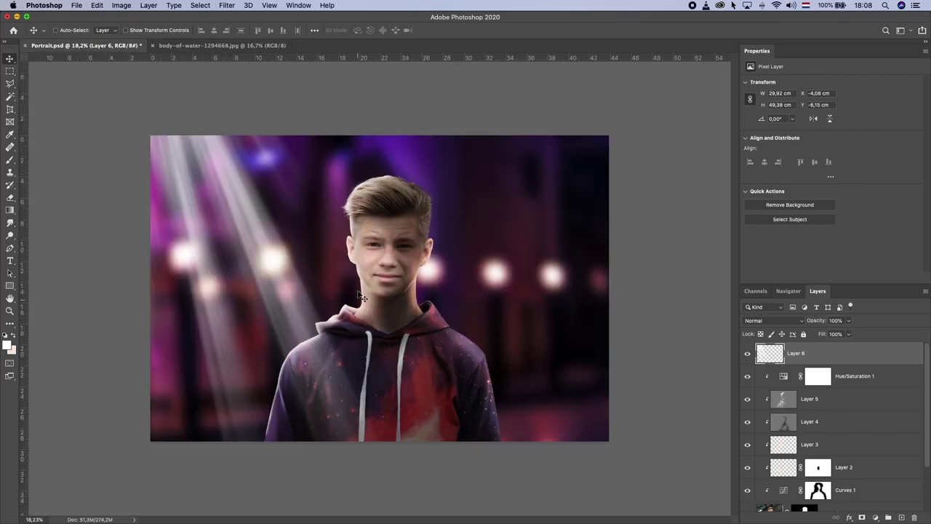
pyautogui.moveTo(388, 291); pyautogui.dragTo(395, 256)
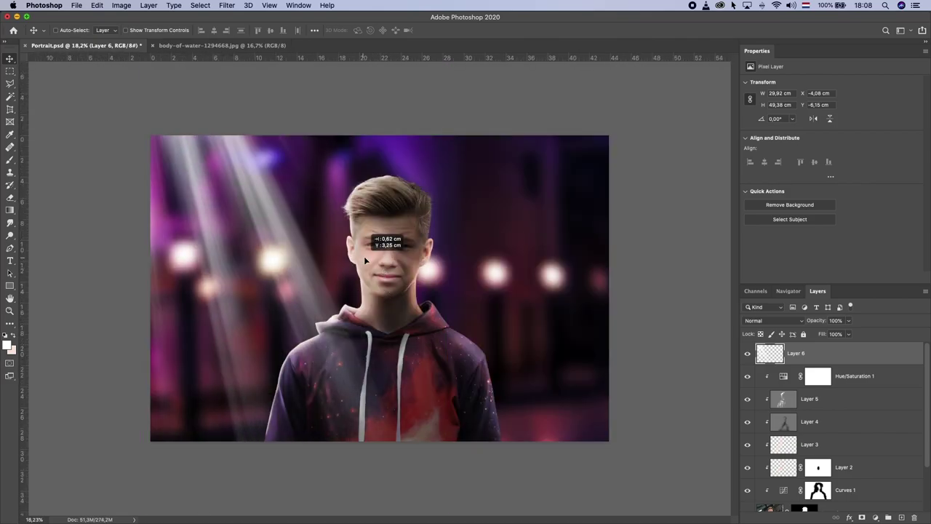
pyautogui.hotkey('ctrl', 't')
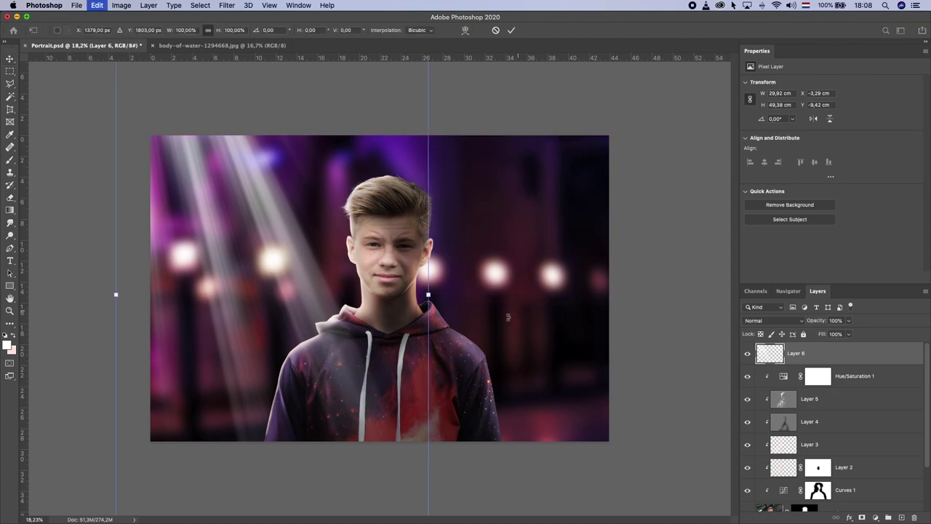
pyautogui.moveTo(512, 314); pyautogui.dragTo(522, 279)
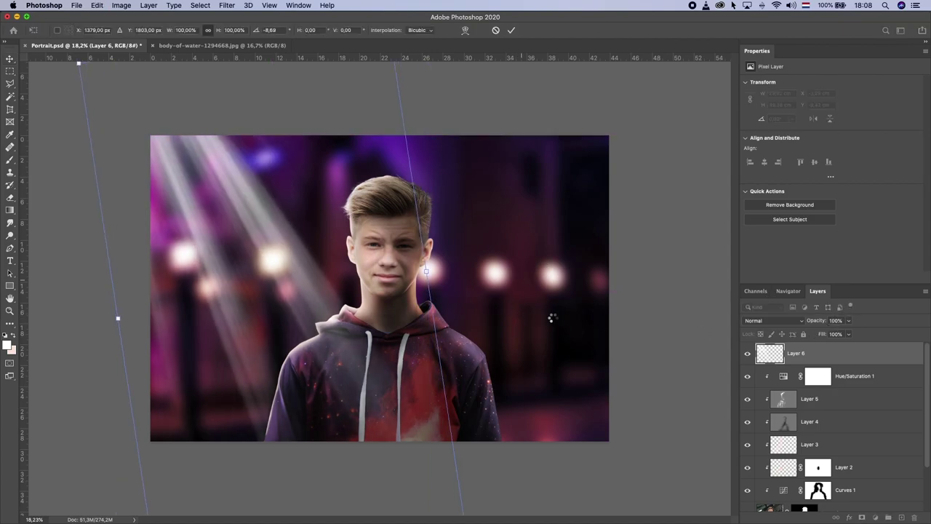
pyautogui.press('Return')
pyautogui.moveTo(633, 291); pyautogui.dragTo(625, 258)
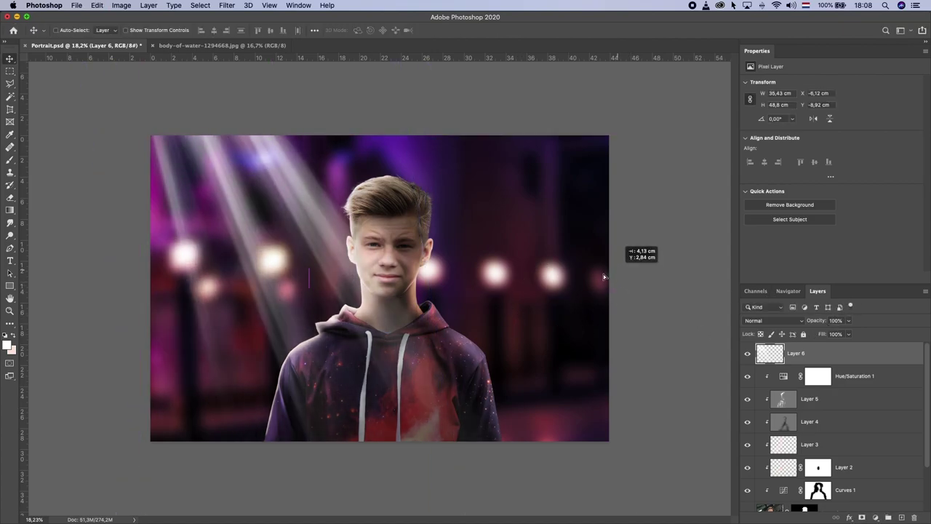
# - Fade the light-ray layer to about 51% opacity
pyautogui.click(849, 321)
pyautogui.moveTo(849, 333); pyautogui.dragTo(823, 334)
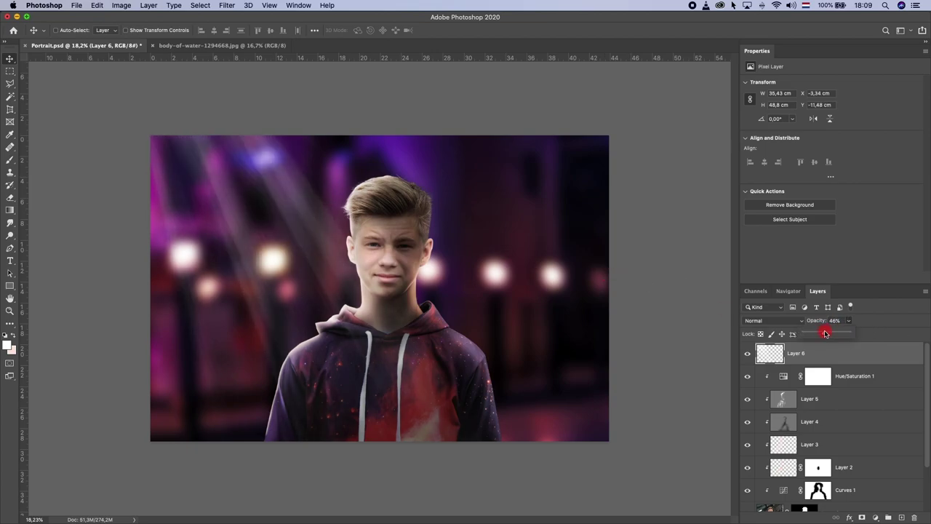
pyautogui.scroll(-5, 327, 277)
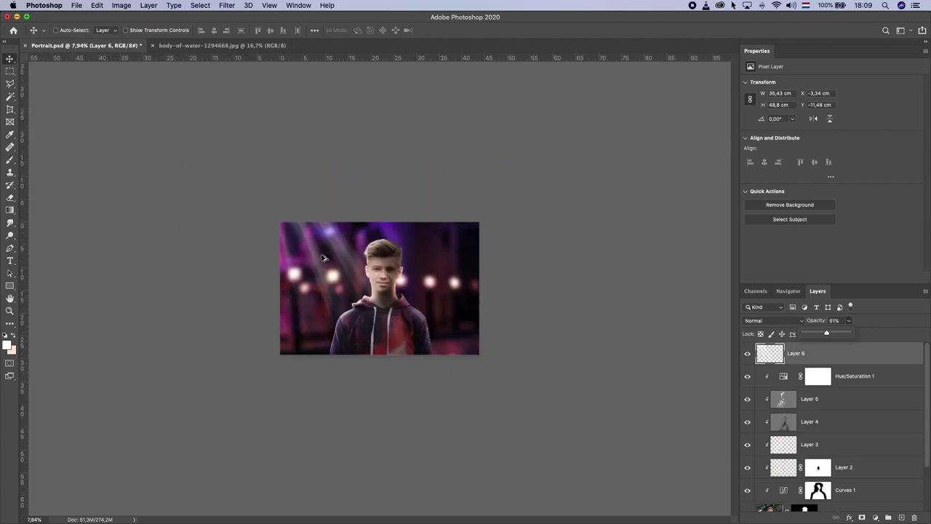
pyautogui.scroll(4, 322, 255)
pyautogui.scroll(2, 323, 255)
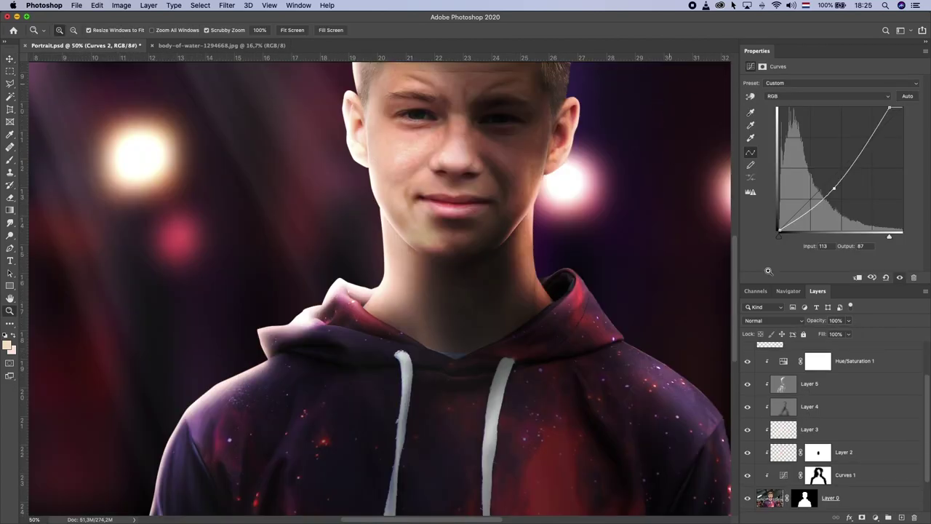
pyautogui.click(810, 409)
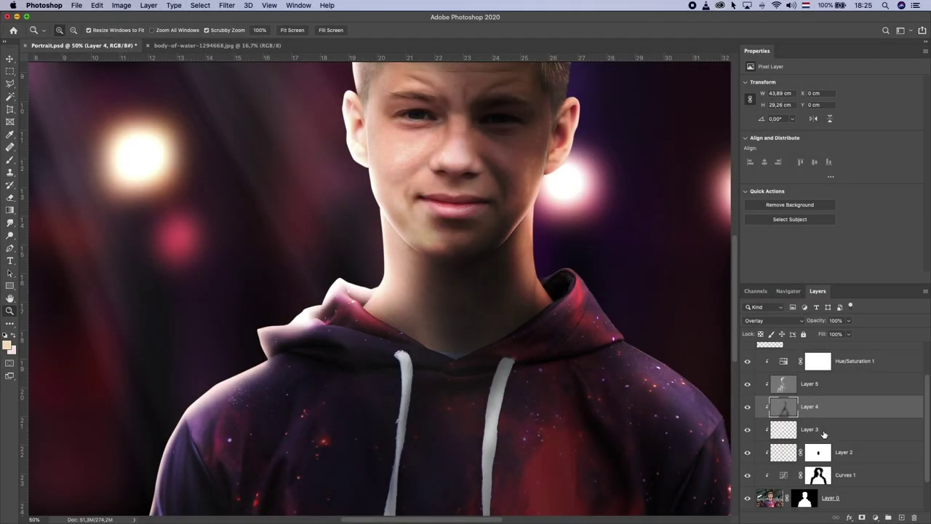
pyautogui.scroll(-1, 824, 434)
pyautogui.click(748, 407)
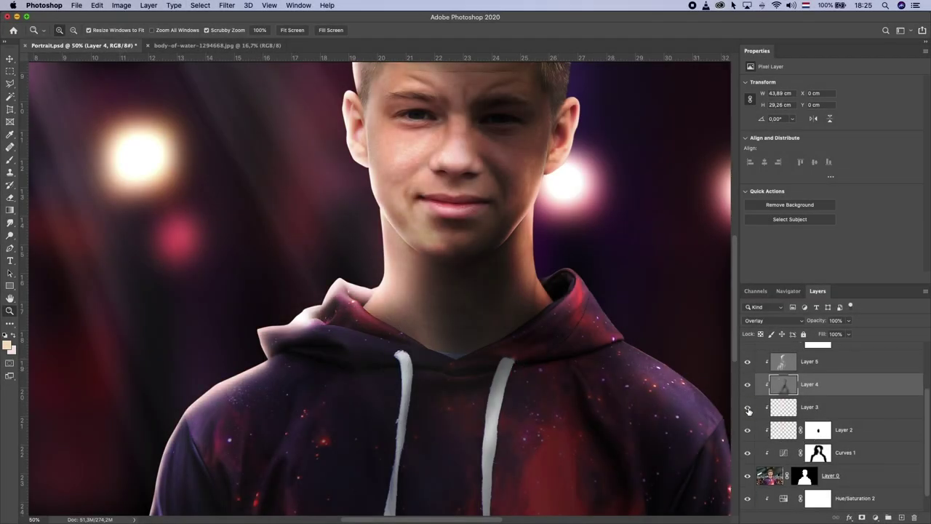
pyautogui.click(748, 429)
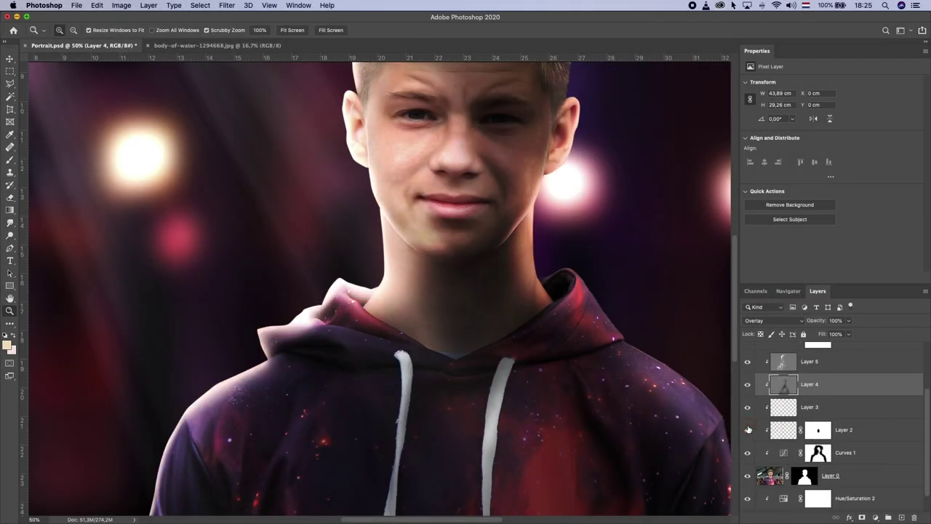
pyautogui.click(784, 431)
pyautogui.click(10, 159)
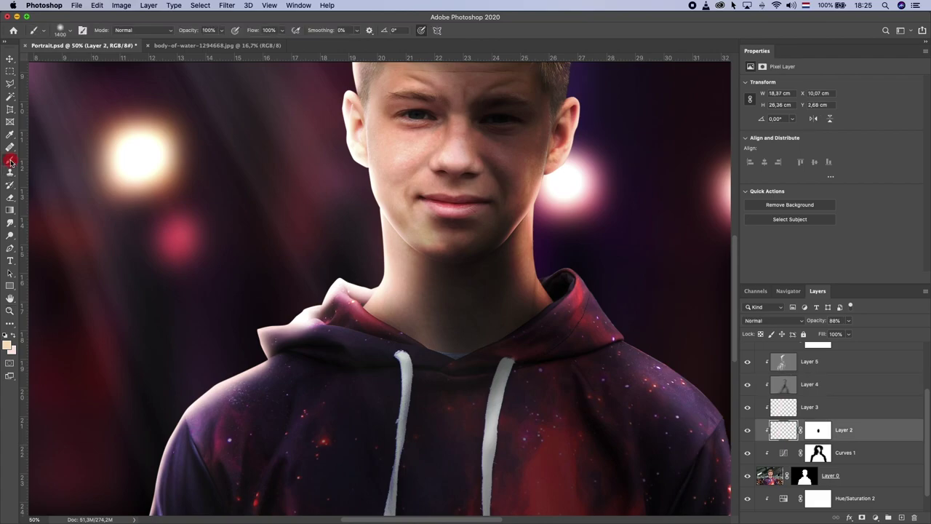
pyautogui.click(353, 343)
pyautogui.hotkey('ctrl', 'z')
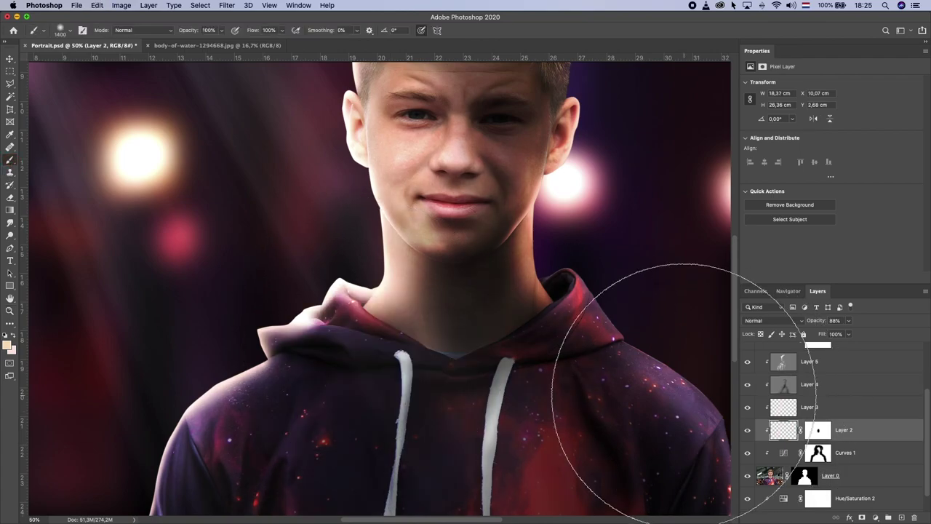
pyautogui.press('[')
pyautogui.press('[')
pyautogui.press('[')
pyautogui.press('[')
pyautogui.press('[')
pyautogui.press('[')
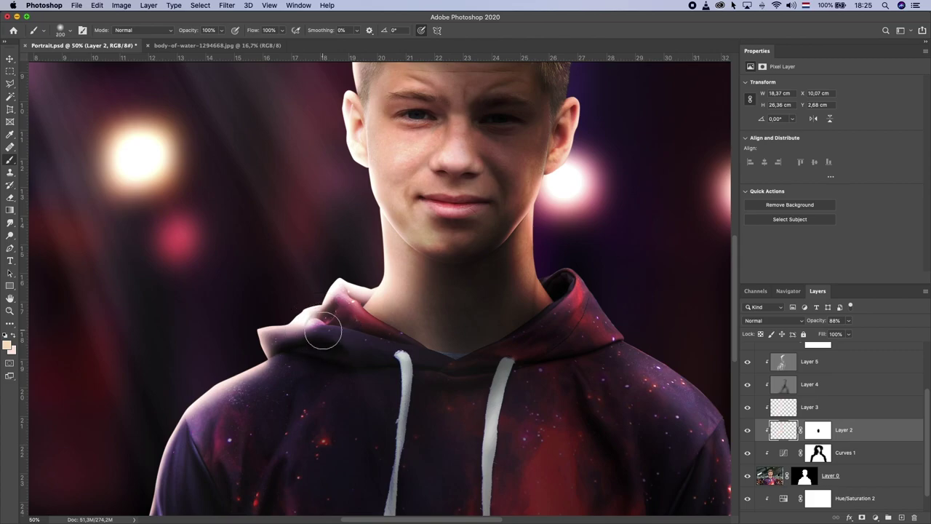
pyautogui.press('[')
pyautogui.press('[')
pyautogui.press('[')
pyautogui.moveTo(320, 328); pyautogui.dragTo(380, 341)
pyautogui.hotkey('ctrl', 'z')
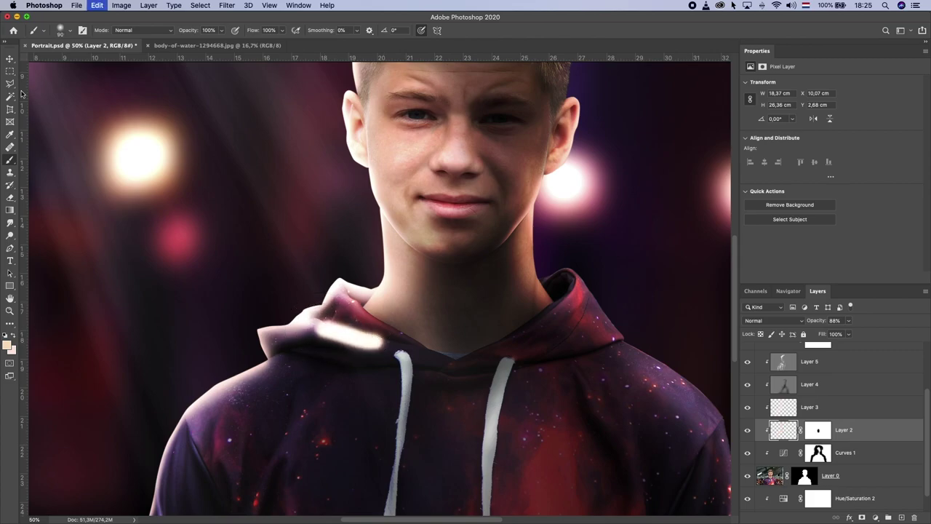
# - Trace a closed Pen path around the hood's top collar fold
pyautogui.click(10, 249)
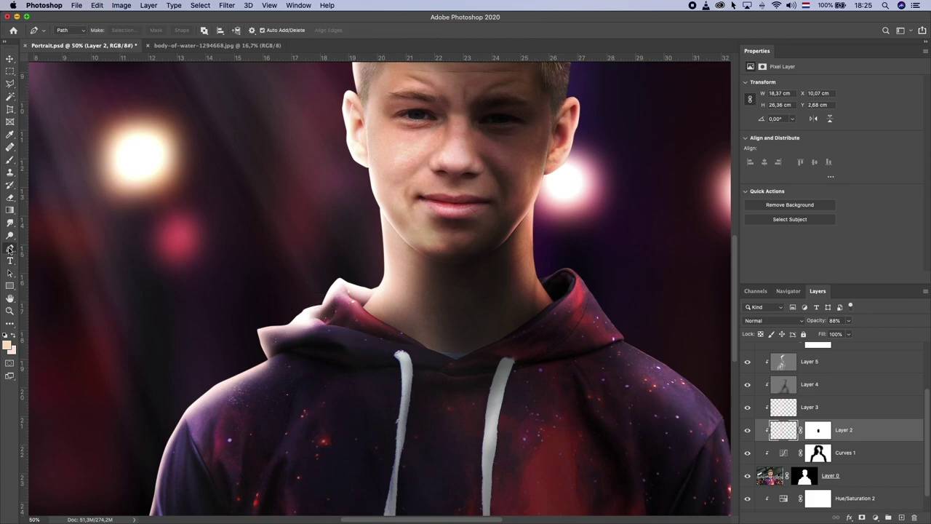
pyautogui.click(301, 326)
pyautogui.scroll(1, 351, 335)
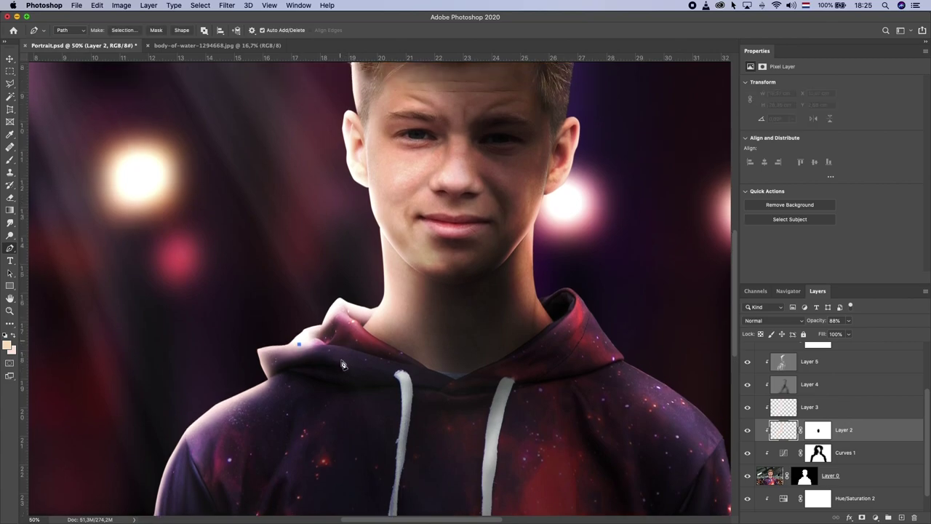
pyautogui.scroll(5, 340, 354)
pyautogui.moveTo(355, 349); pyautogui.dragTo(366, 349)
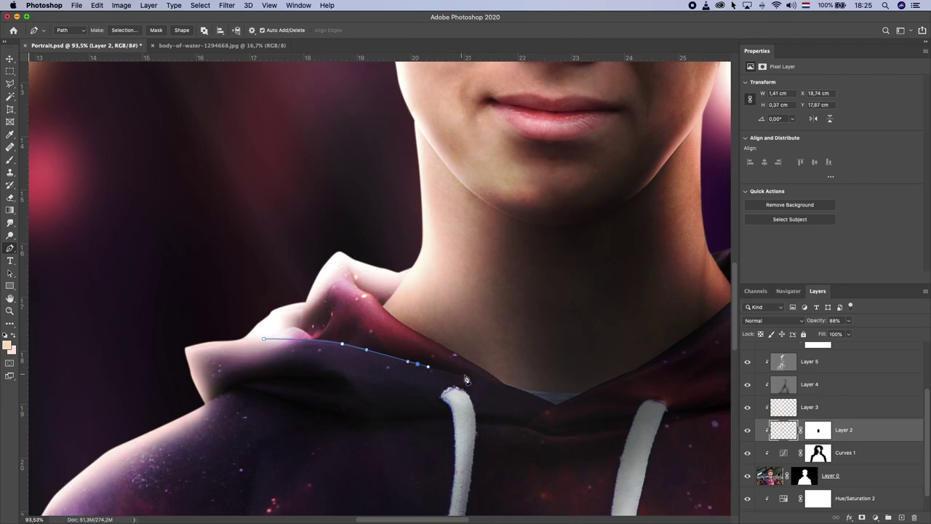
pyautogui.moveTo(479, 379); pyautogui.dragTo(479, 377)
pyautogui.click(464, 401)
pyautogui.click(317, 396)
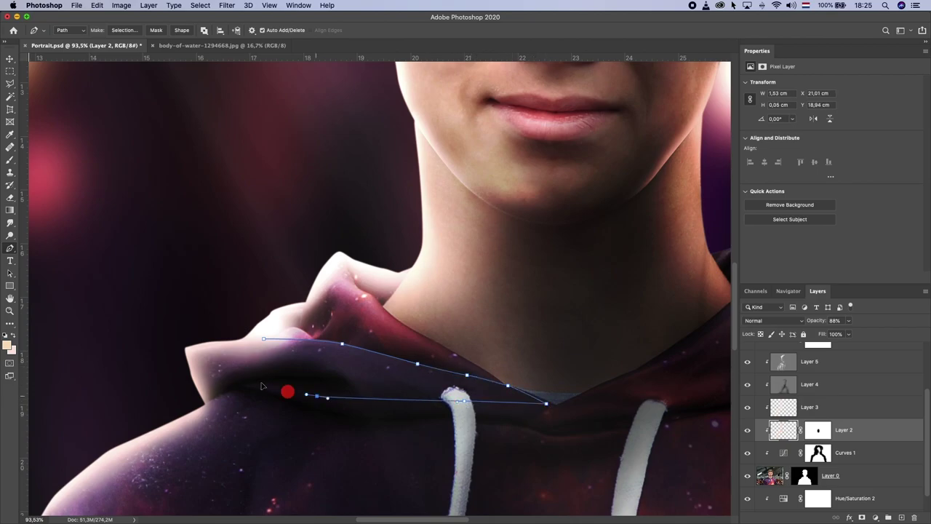
pyautogui.click(237, 373)
pyautogui.click(211, 361)
pyautogui.click(211, 344)
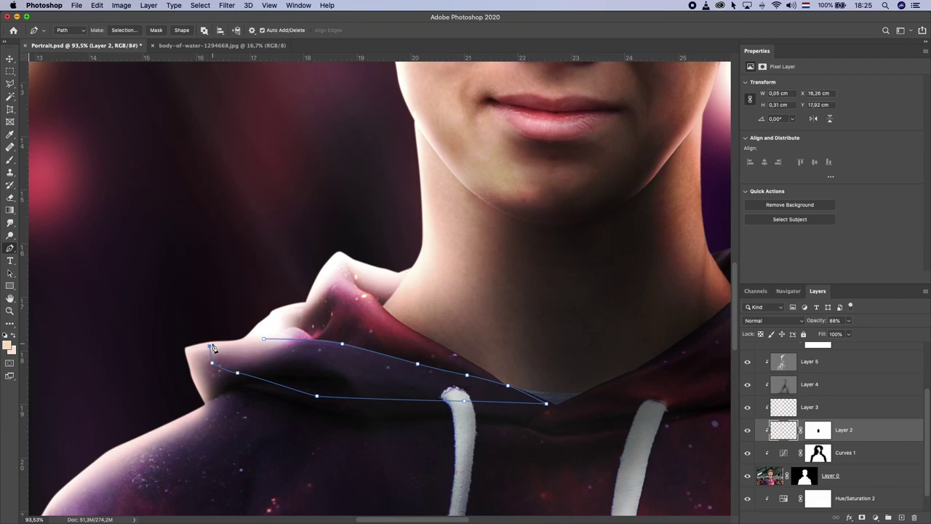
pyautogui.click(264, 340)
# - Convert the closed path into a selection with 0 feather
pyautogui.rightClick(284, 349)
pyautogui.click(322, 389)
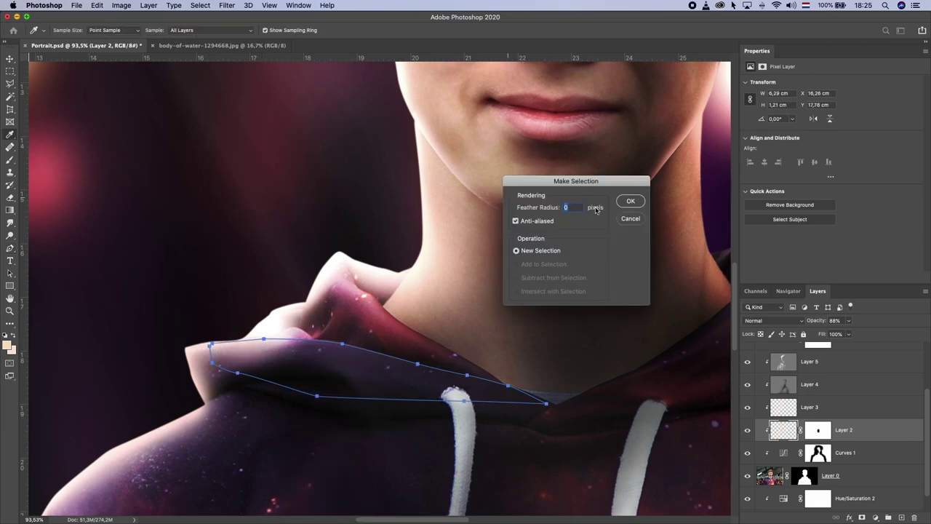
pyautogui.click(631, 201)
# - Paint a pale highlight along the hood's top edge inside the selection with an 80 px brush
pyautogui.press('b')
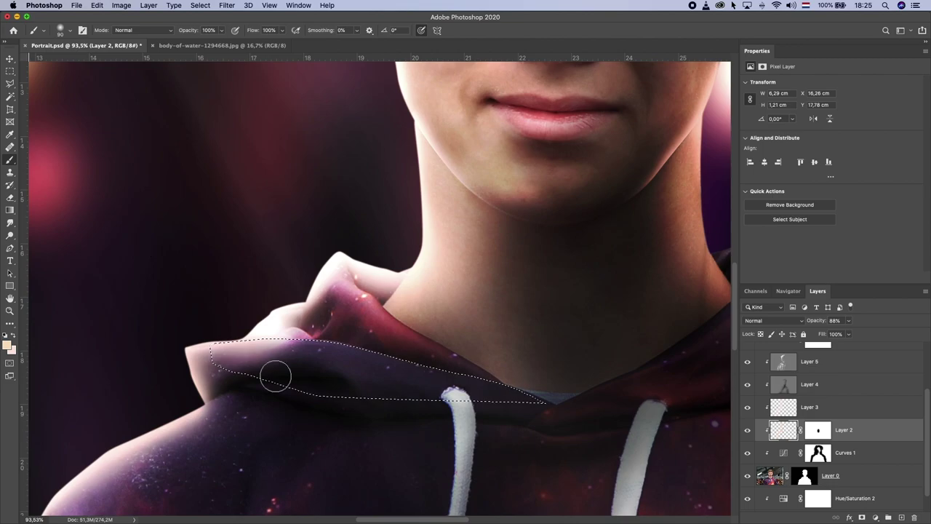
pyautogui.moveTo(368, 325); pyautogui.dragTo(320, 320)
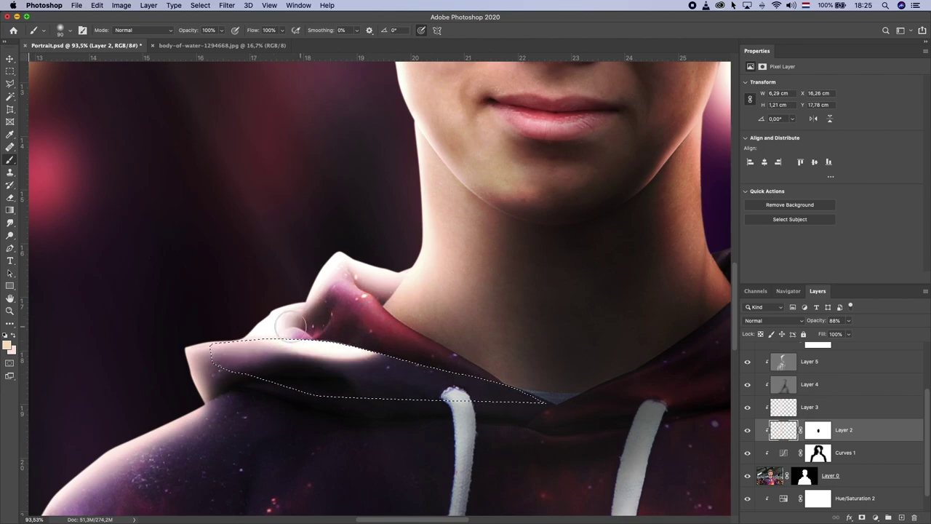
pyautogui.hotkey('ctrl', 'z')
pyautogui.moveTo(395, 322); pyautogui.dragTo(343, 325)
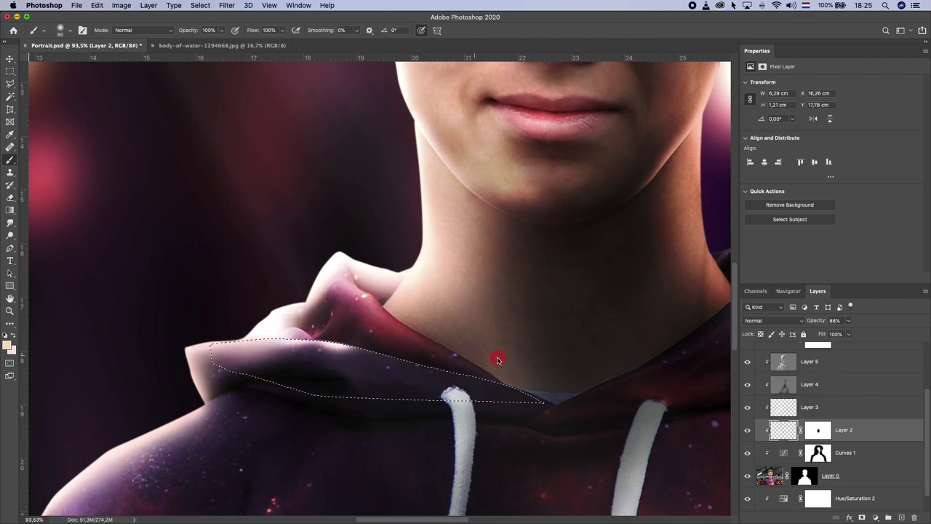
pyautogui.press('[')
pyautogui.press('[')
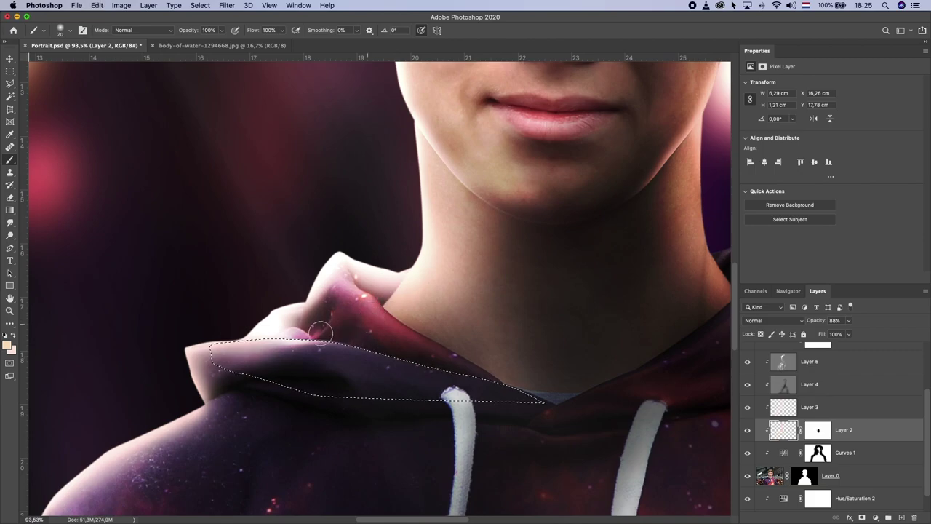
pyautogui.press(']')
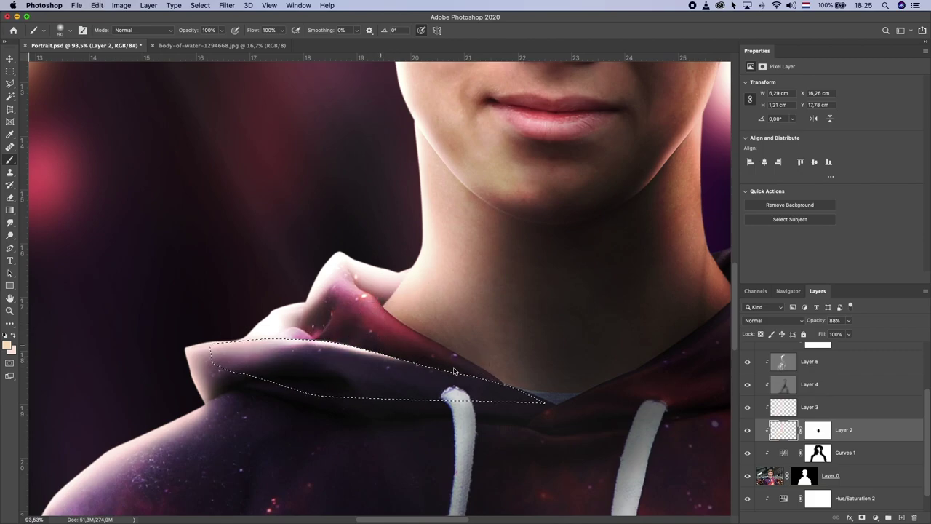
pyautogui.moveTo(375, 351); pyautogui.dragTo(515, 376)
pyautogui.hotkey('ctrl', 'shift', 'd')
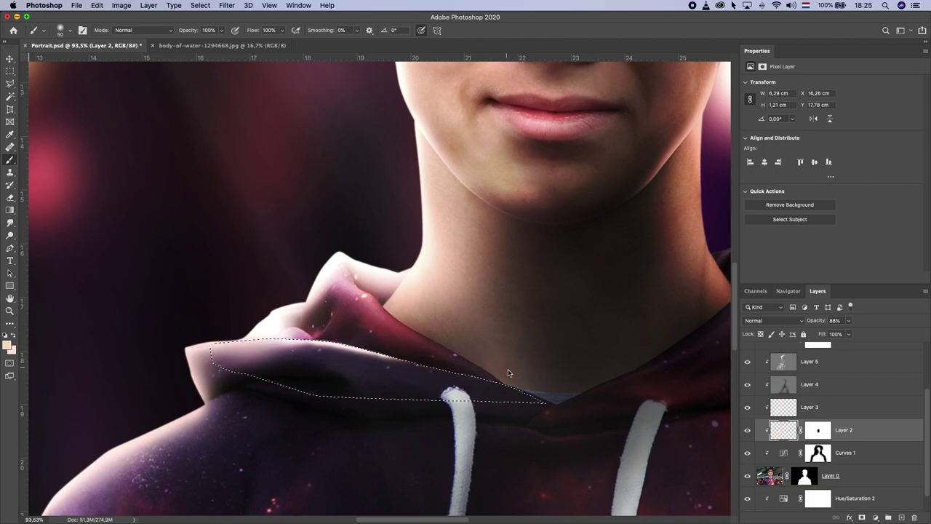
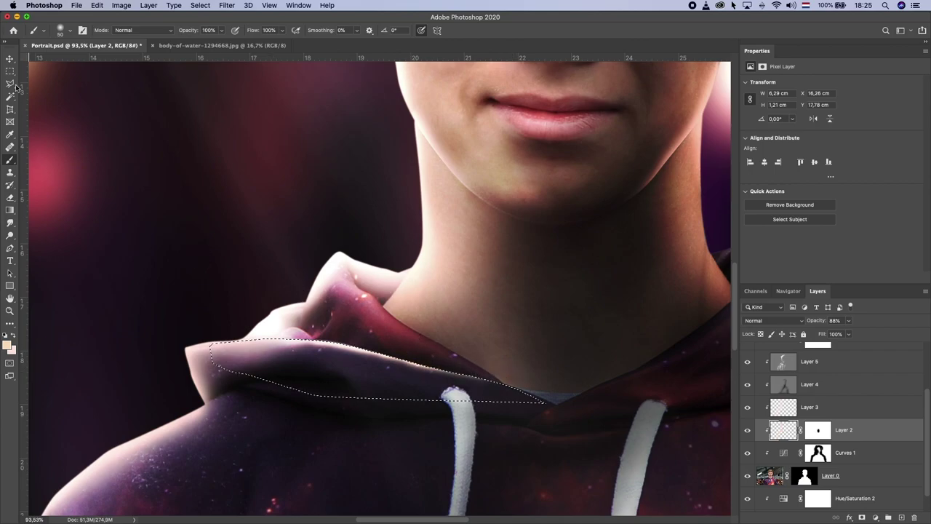
# - Trace a closed Pen path around the left hood fold beside the neck
pyautogui.press('m')
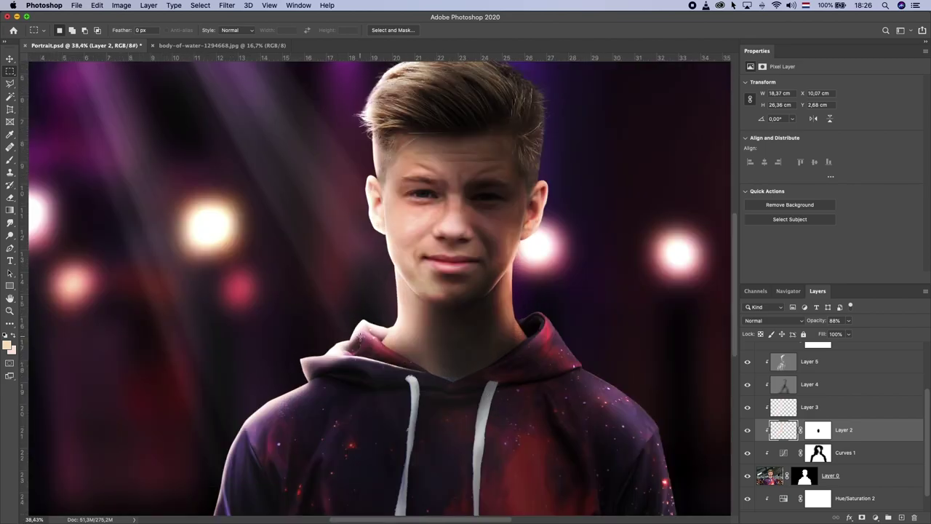
pyautogui.scroll(5, 357, 337)
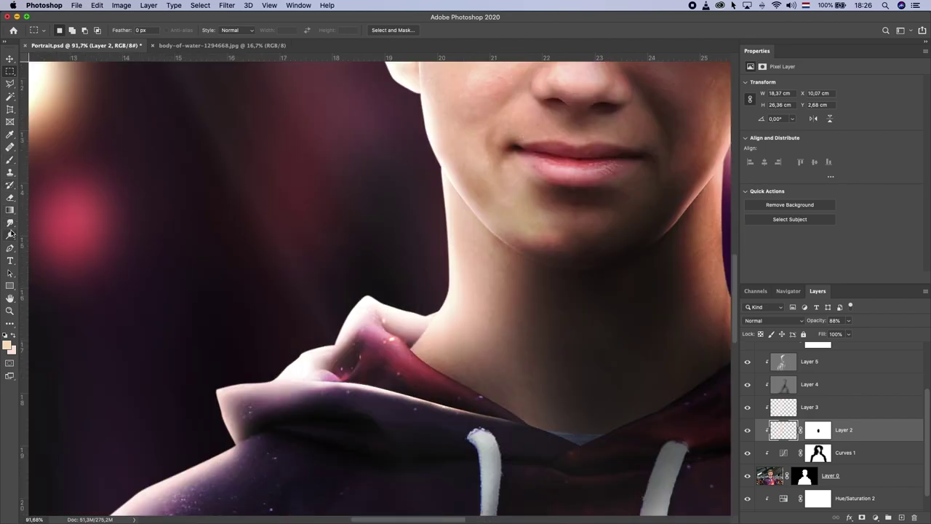
pyautogui.click(10, 248)
pyautogui.click(374, 313)
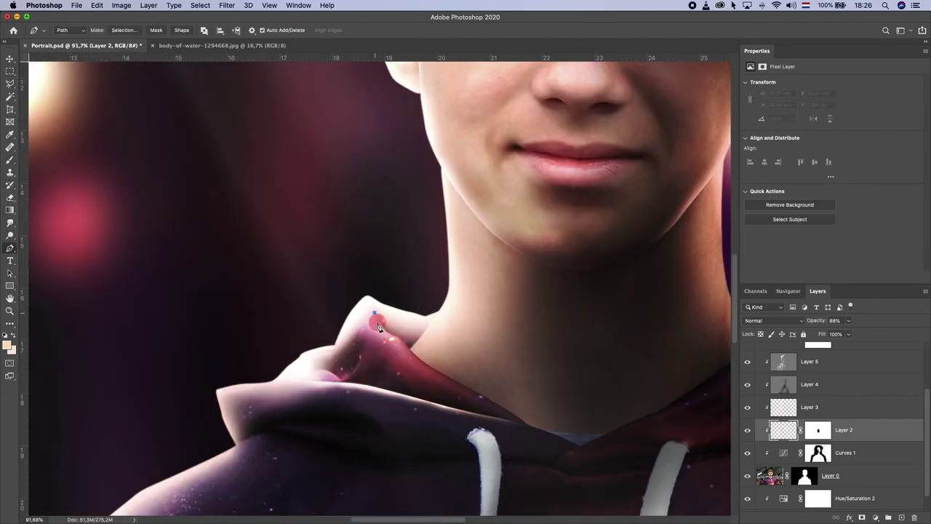
pyautogui.click(385, 333)
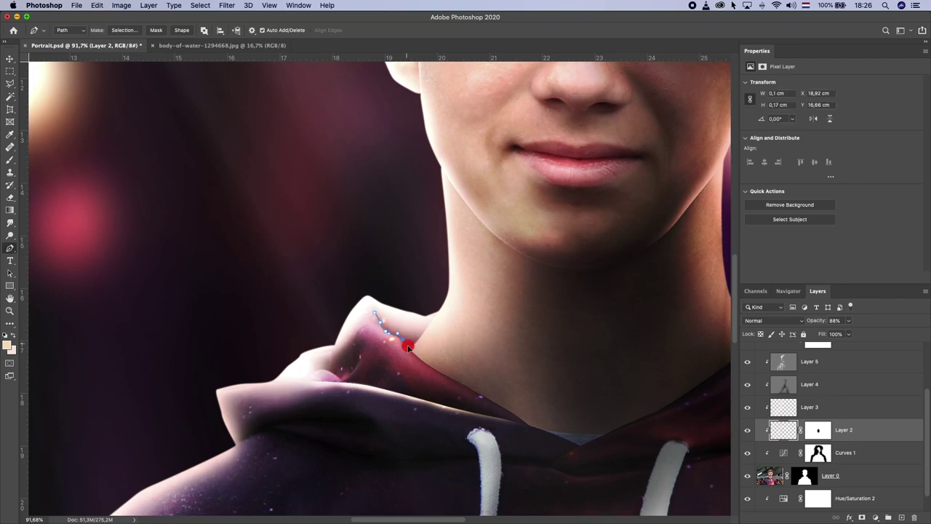
pyautogui.click(408, 347)
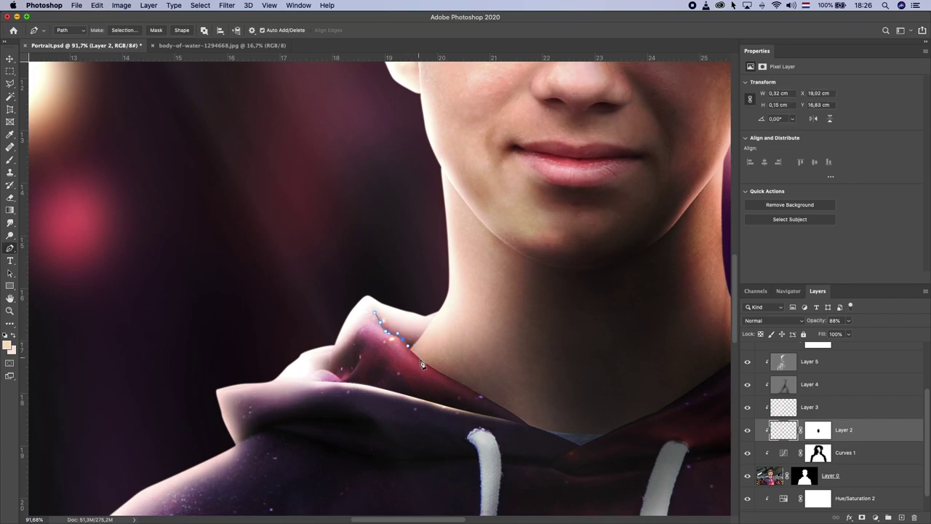
pyautogui.click(490, 402)
pyautogui.click(519, 427)
pyautogui.click(338, 376)
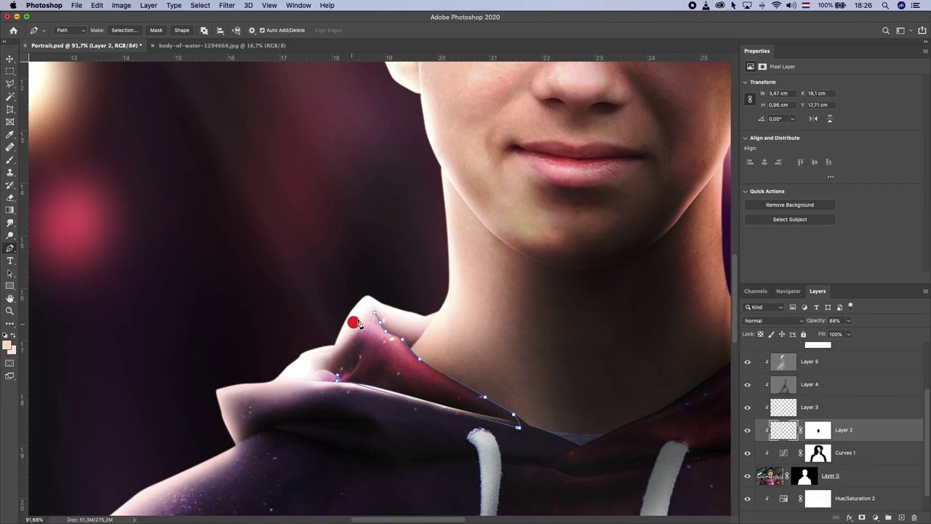
pyautogui.click(350, 323)
pyautogui.click(374, 314)
# - Make the path a selection, brush a warm highlight inside, undo one stroke, and deselect
pyautogui.rightClick(375, 341)
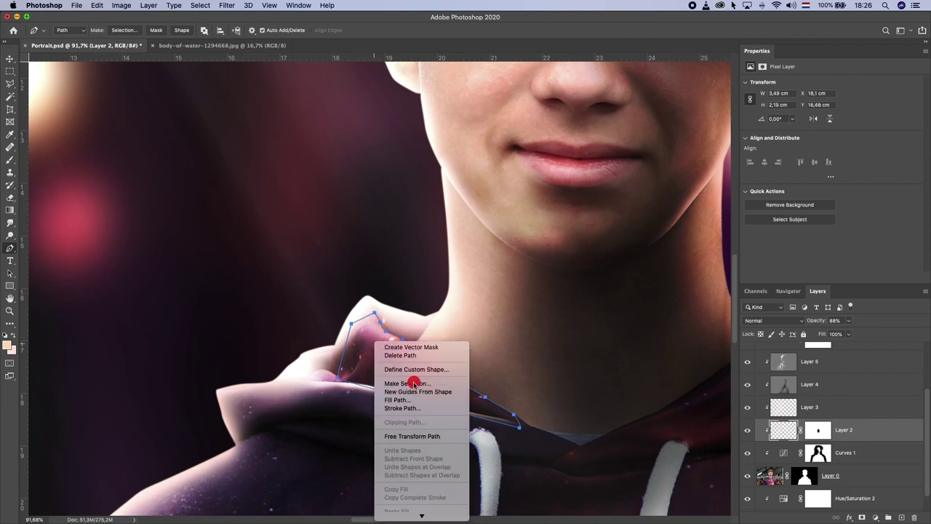
pyautogui.click(397, 383)
pyautogui.click(629, 201)
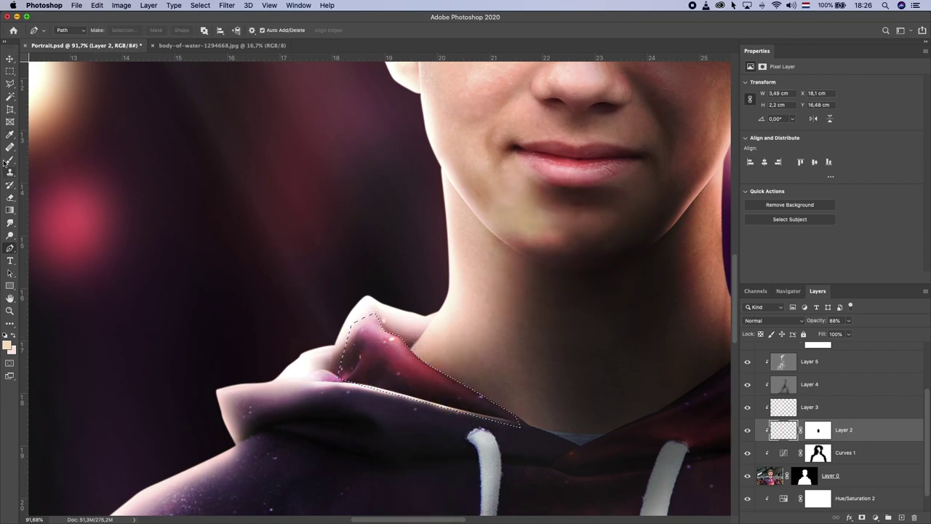
pyautogui.press('b')
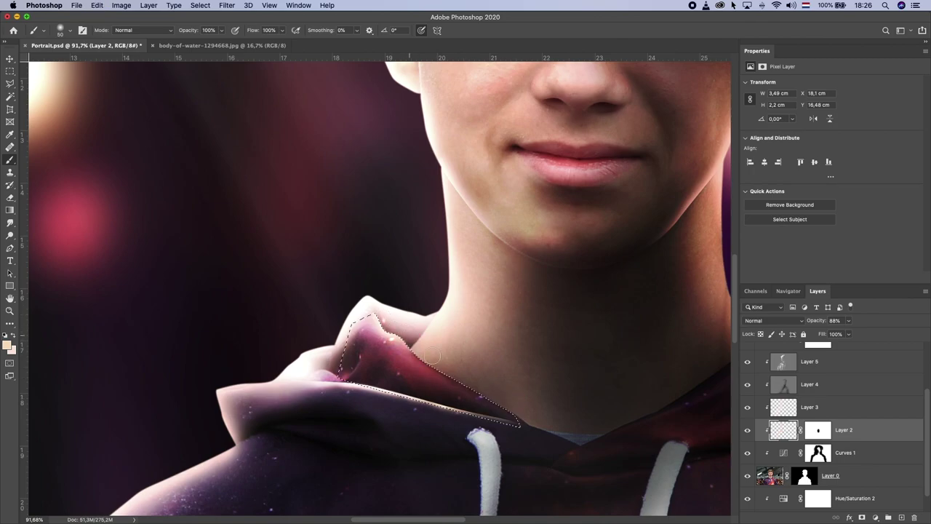
pyautogui.moveTo(493, 391)
pyautogui.mouseDown()
pyautogui.moveTo(467, 377)
pyautogui.moveTo(513, 406)
pyautogui.mouseUp()
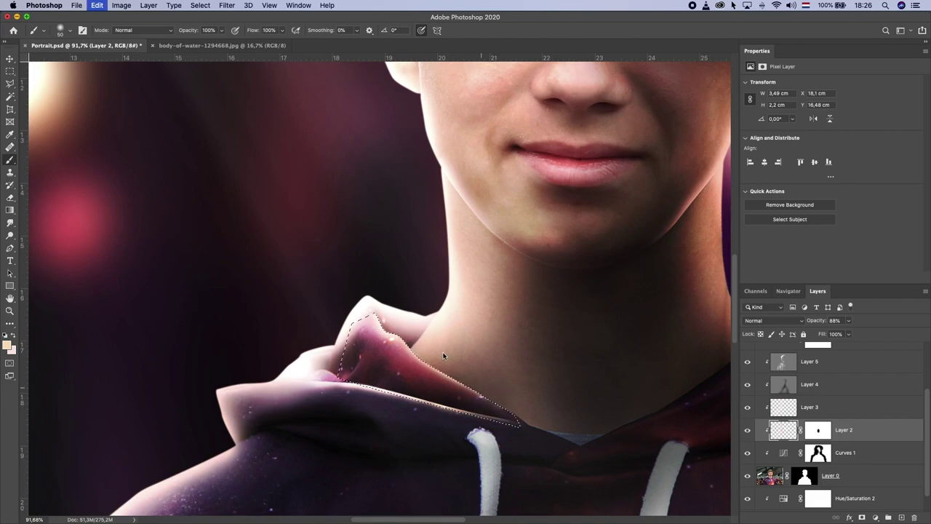
pyautogui.click(388, 317)
pyautogui.moveTo(388, 317); pyautogui.dragTo(420, 337)
pyautogui.press('super+z')
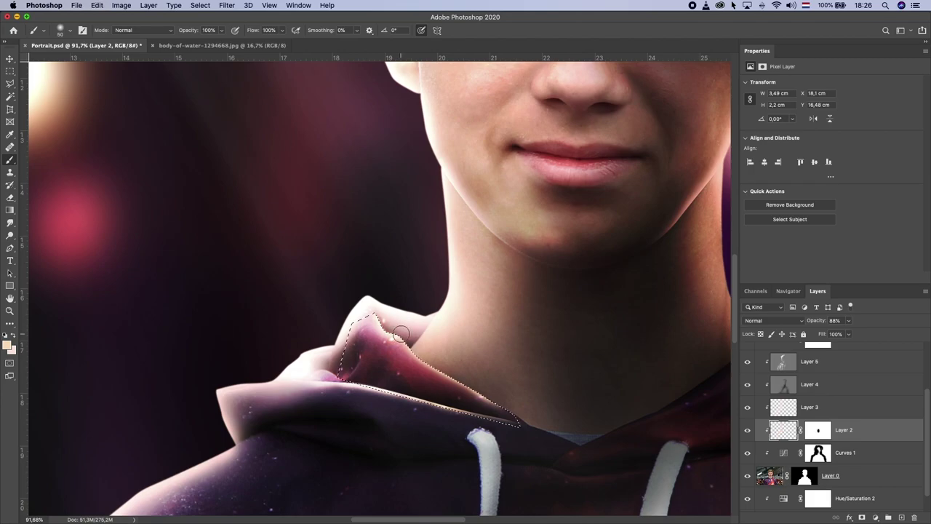
pyautogui.press('m')
pyautogui.press('super+d')
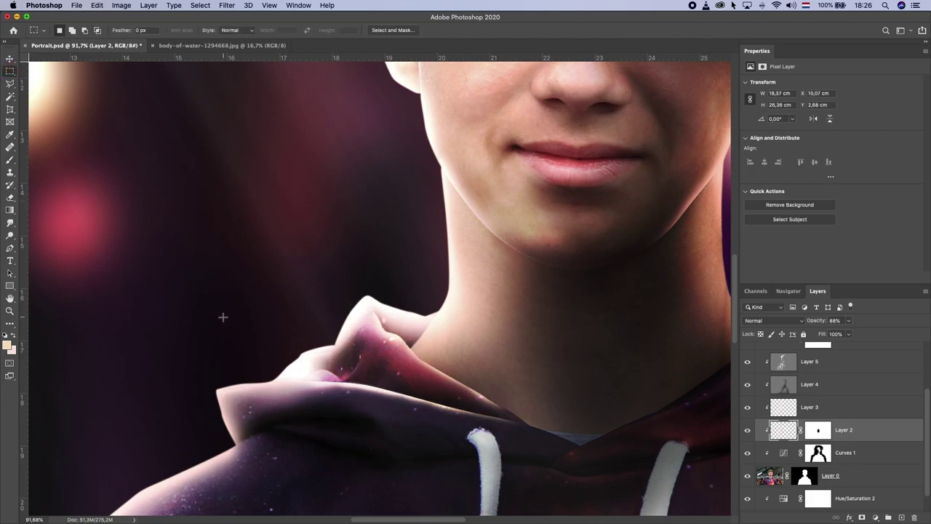
# - Trace a closed Pen path around the small inner fold on the hood's left side
pyautogui.scroll(-2, 228, 324)
pyautogui.scroll(-3, 229, 324)
pyautogui.scroll(1, 228, 326)
pyautogui.scroll(2, 182, 277)
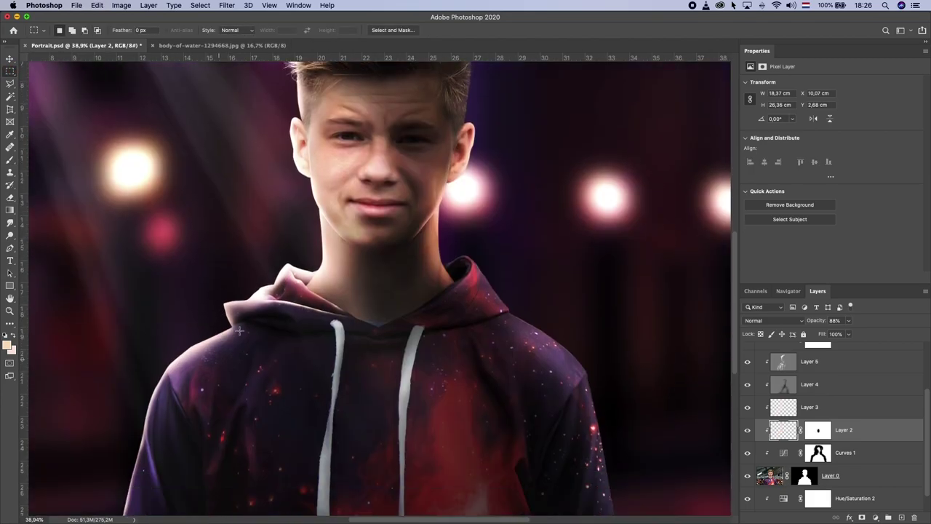
pyautogui.scroll(2, 109, 204)
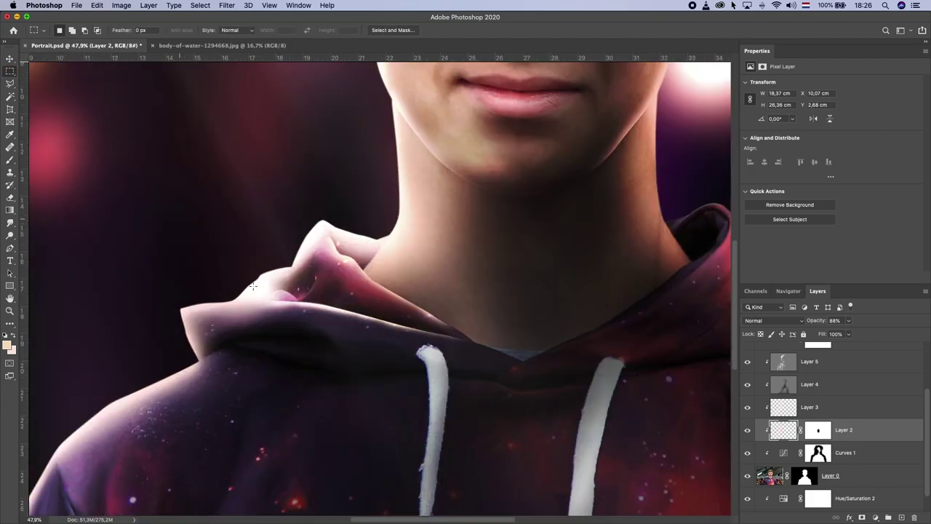
pyautogui.click(11, 83)
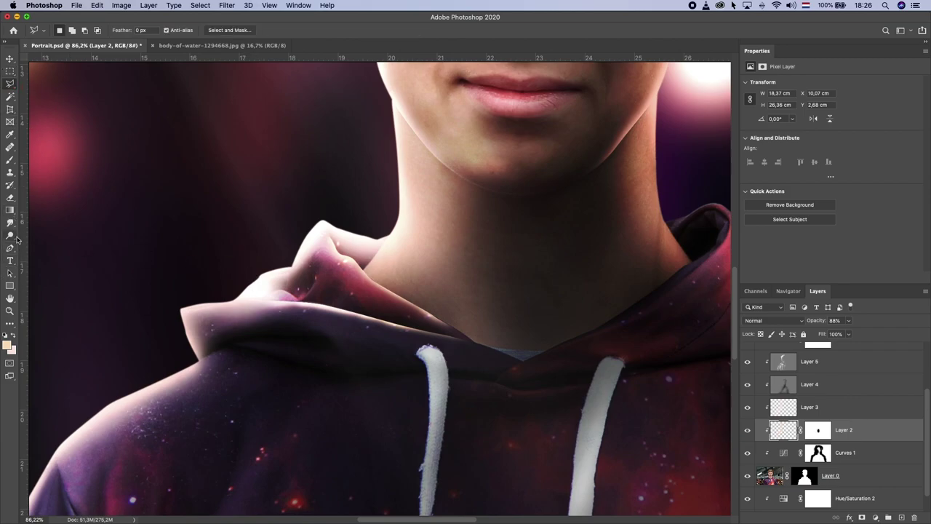
pyautogui.click(11, 247)
pyautogui.click(320, 269)
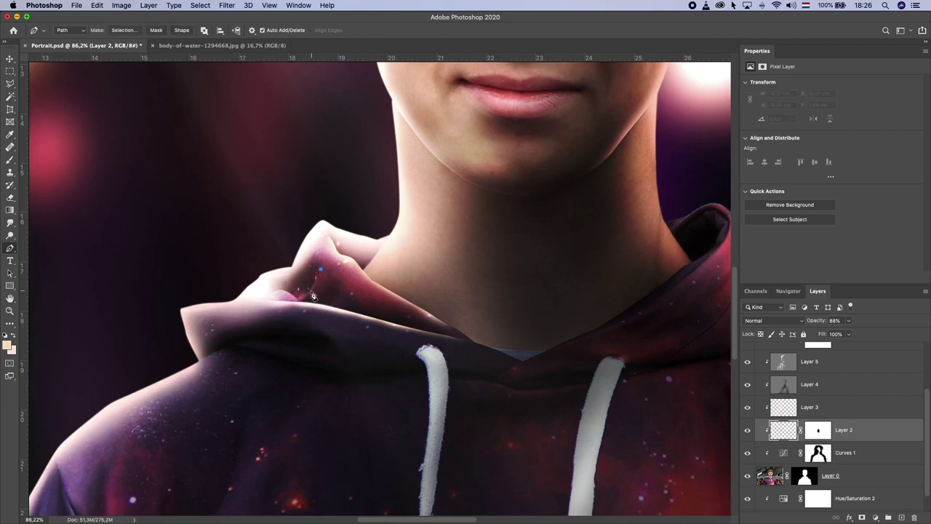
pyautogui.moveTo(307, 298); pyautogui.dragTo(304, 301)
pyautogui.click(295, 303)
pyautogui.click(324, 303)
pyautogui.click(328, 276)
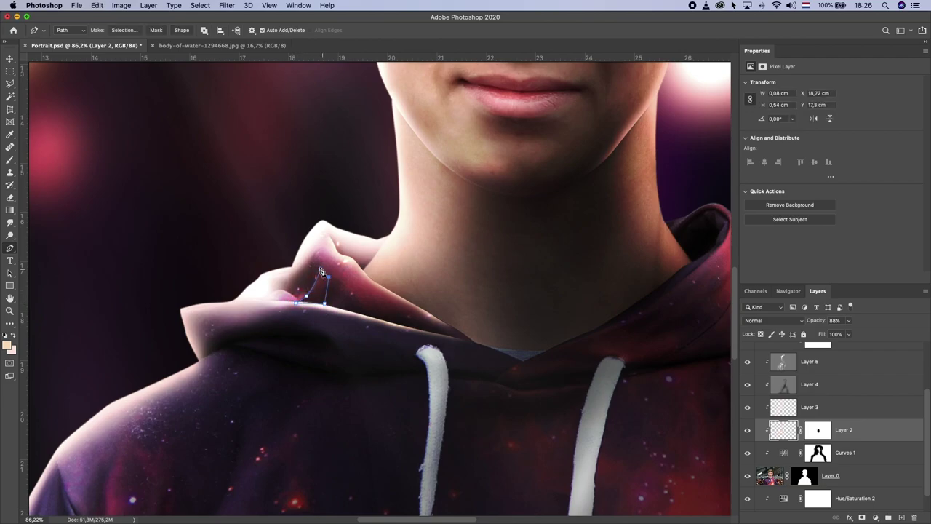
pyautogui.click(320, 271)
# - Select the path with feather 0, darken the fold with the brush, then deselect and zoom out
pyautogui.rightClick(317, 288)
pyautogui.click(349, 333)
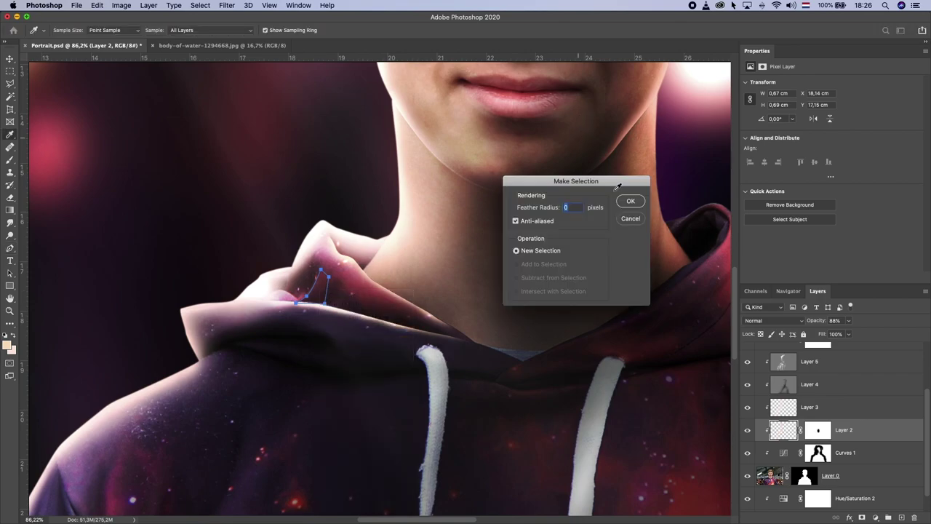
pyautogui.press('Return')
pyautogui.press('b')
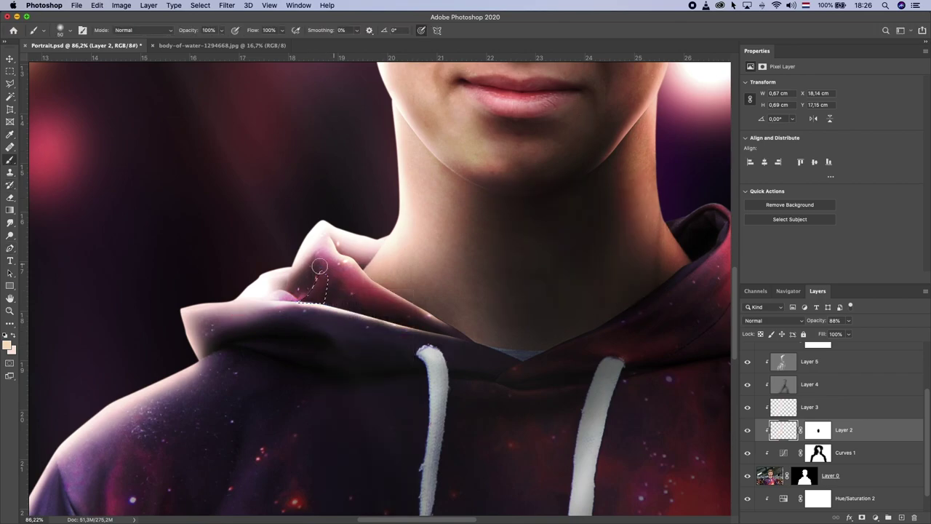
pyautogui.click(297, 293)
pyautogui.moveTo(311, 276)
pyautogui.mouseDown()
pyautogui.moveTo(306, 268)
pyautogui.moveTo(304, 282)
pyautogui.mouseUp()
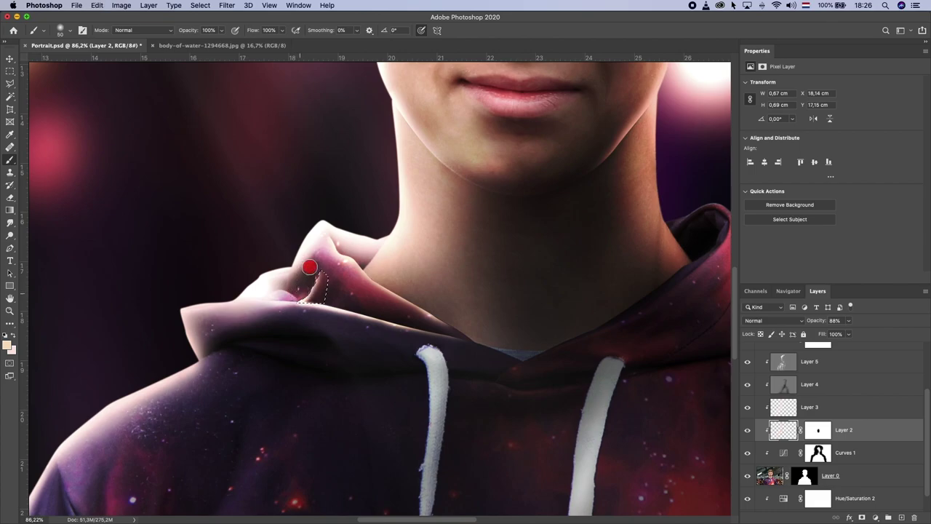
pyautogui.click(10, 72)
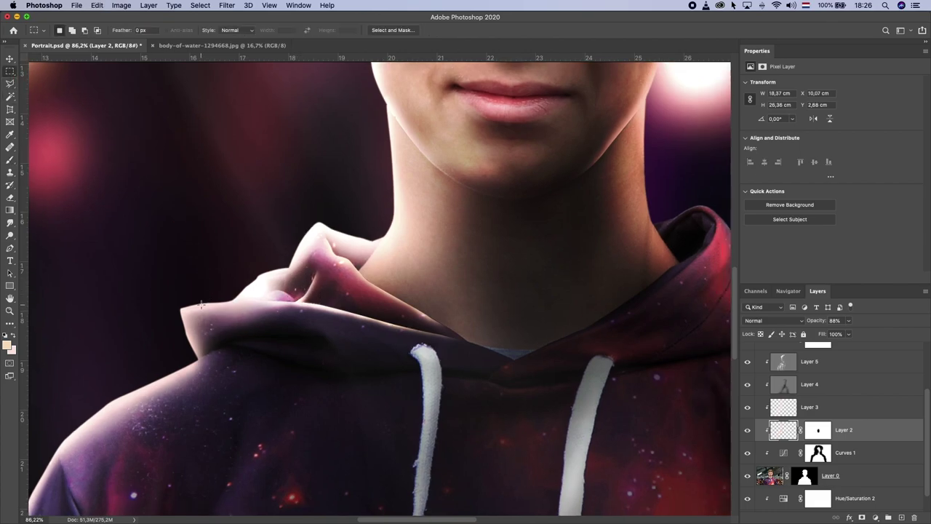
pyautogui.scroll(-3, 262, 295)
pyautogui.scroll(-3, 249, 291)
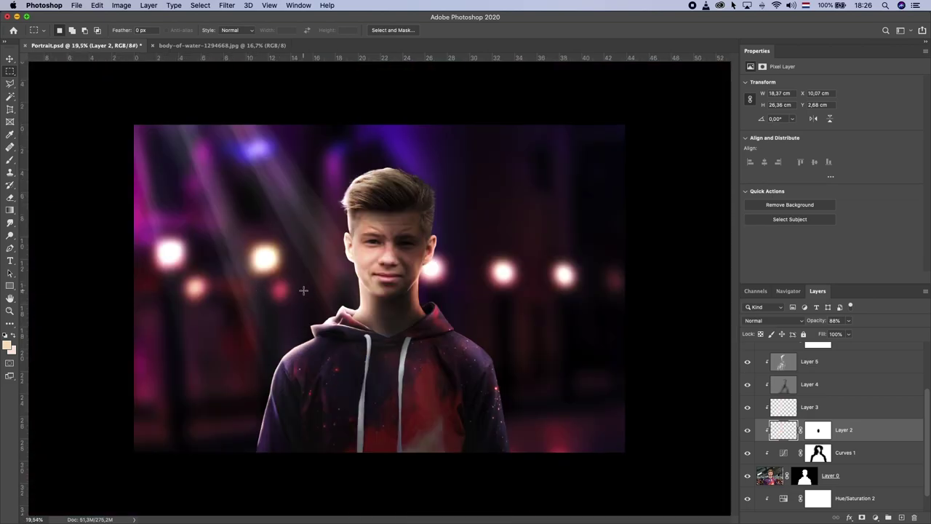
# - Pick the Eraser at size 150 and recentre the view on the portrait
pyautogui.scroll(1, 303, 290)
pyautogui.scroll(1, 204, 291)
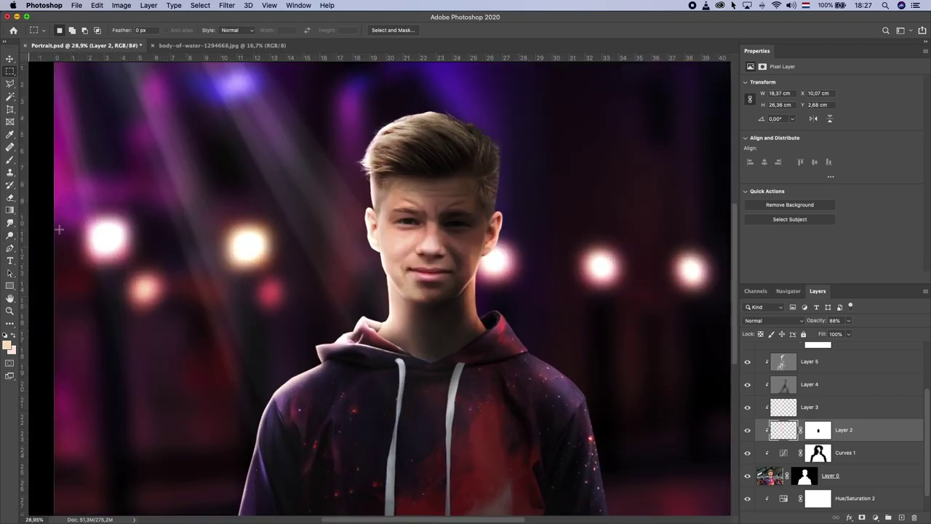
pyautogui.click(12, 198)
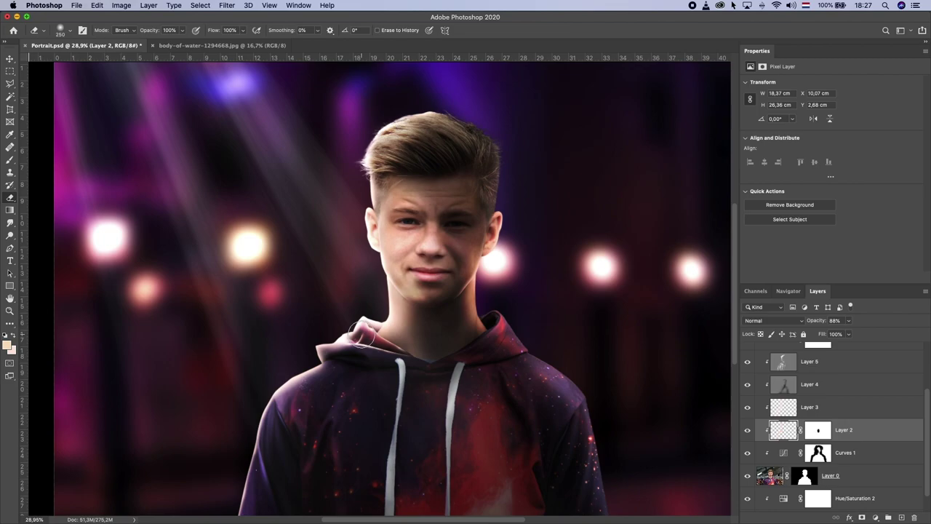
pyautogui.press('[')
pyautogui.press('[')
pyautogui.press('[')
pyautogui.scroll(-3, 305, 291)
pyautogui.scroll(3, 304, 291)
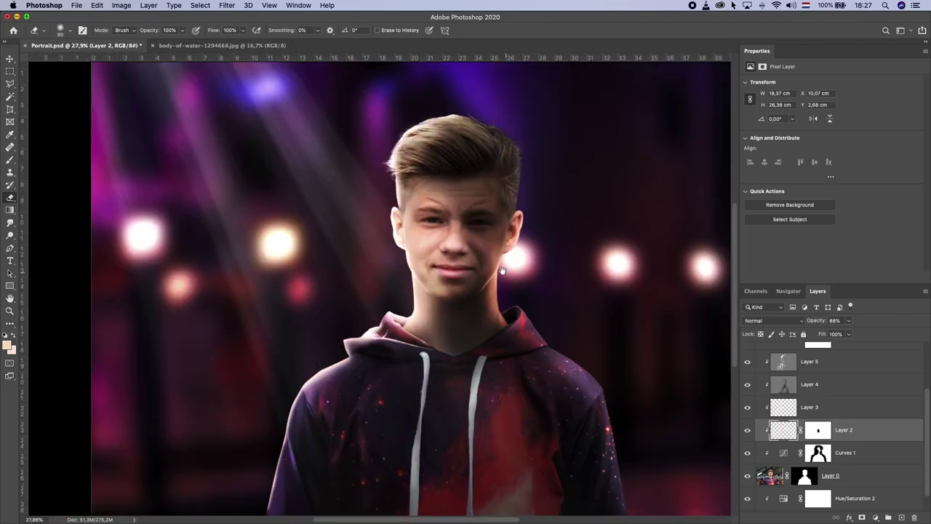
pyautogui.moveTo(502, 272); pyautogui.dragTo(468, 245)
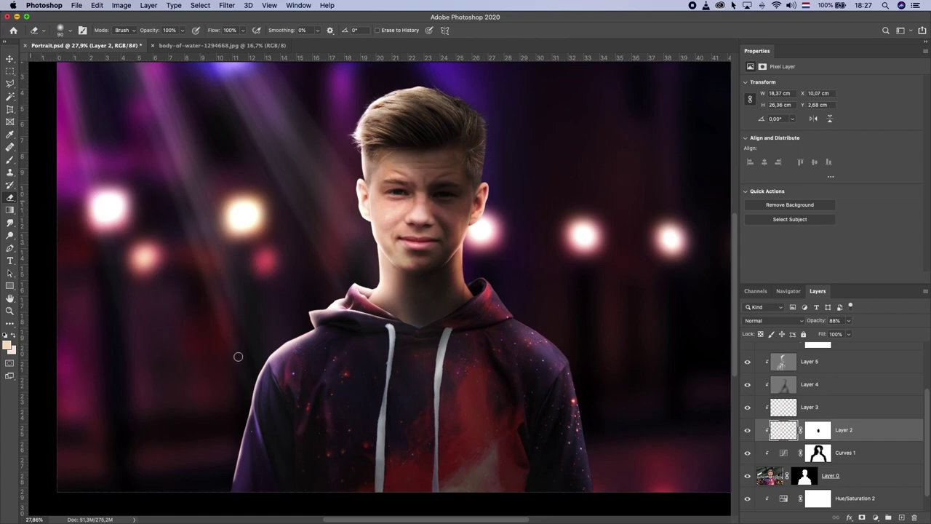
pyautogui.scroll(5, 238, 356)
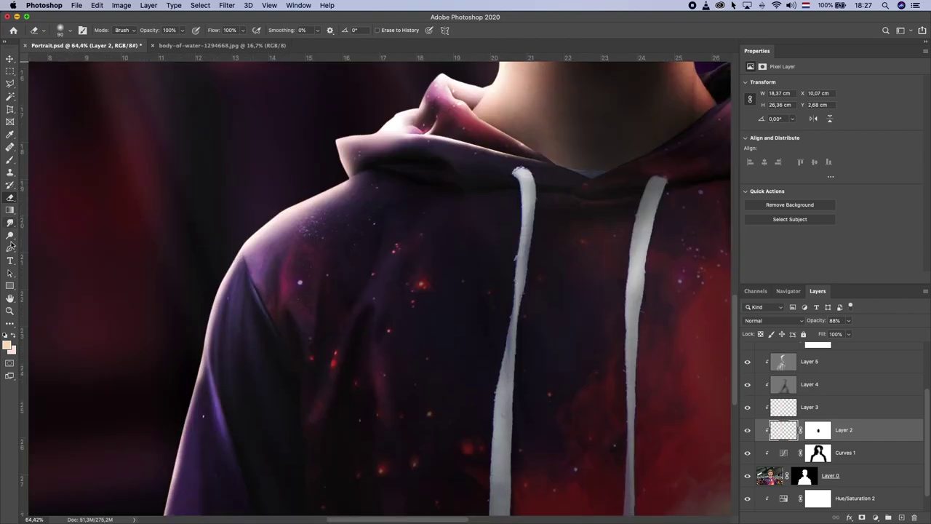
# - Trace a closed triangular Pen path along the hoodie's left shoulder edge
pyautogui.click(10, 248)
pyautogui.click(244, 250)
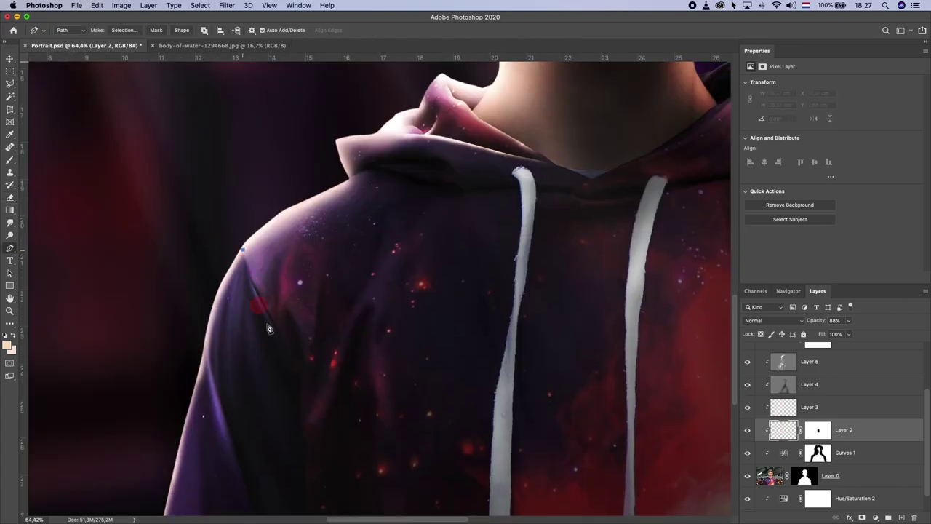
pyautogui.click(276, 324)
pyautogui.press('super+z')
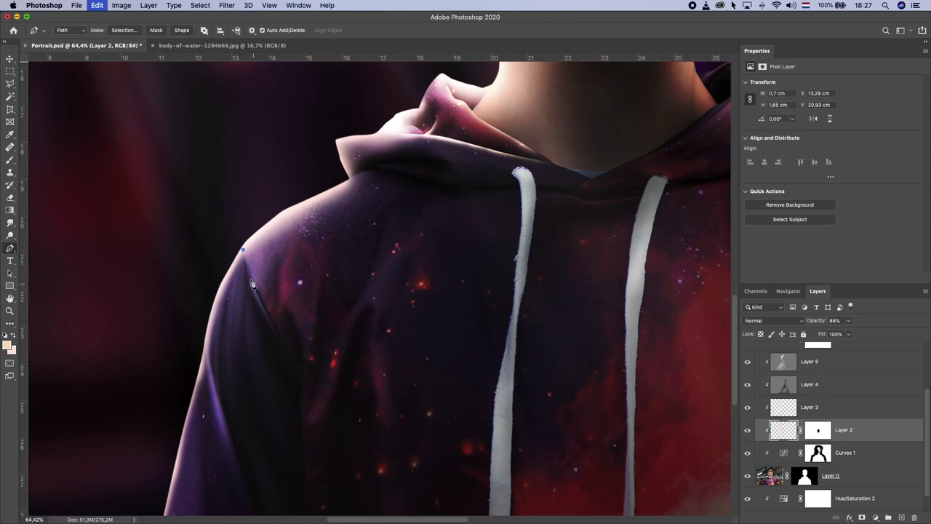
pyautogui.moveTo(251, 279); pyautogui.dragTo(255, 293)
pyautogui.click(257, 294)
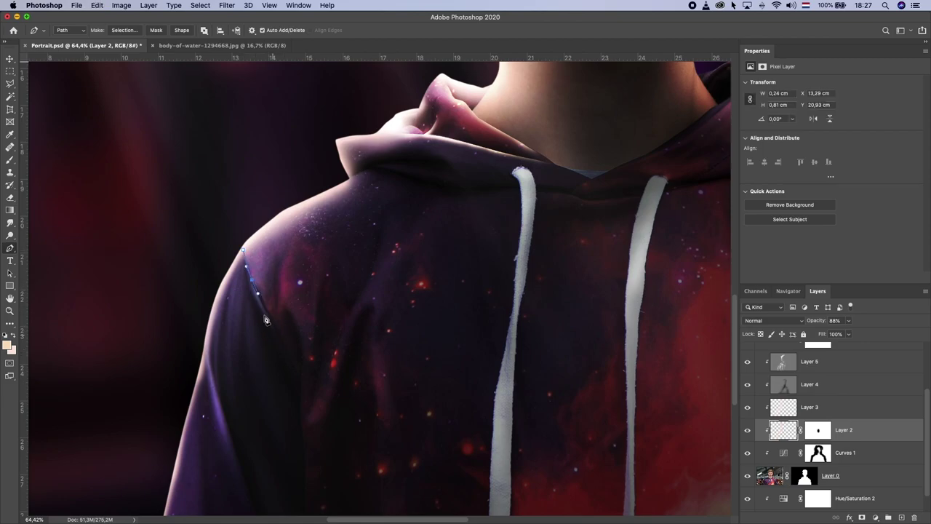
pyautogui.press('super+z')
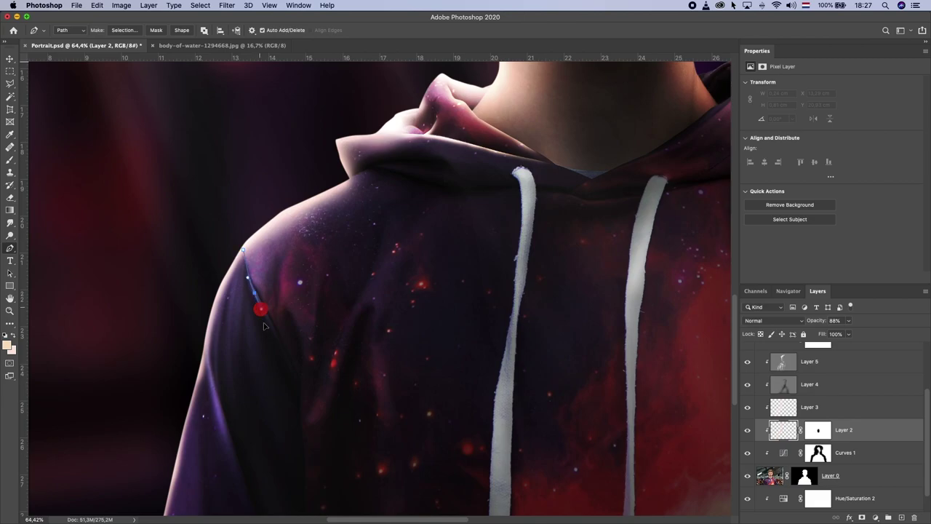
pyautogui.click(260, 309)
pyautogui.click(298, 370)
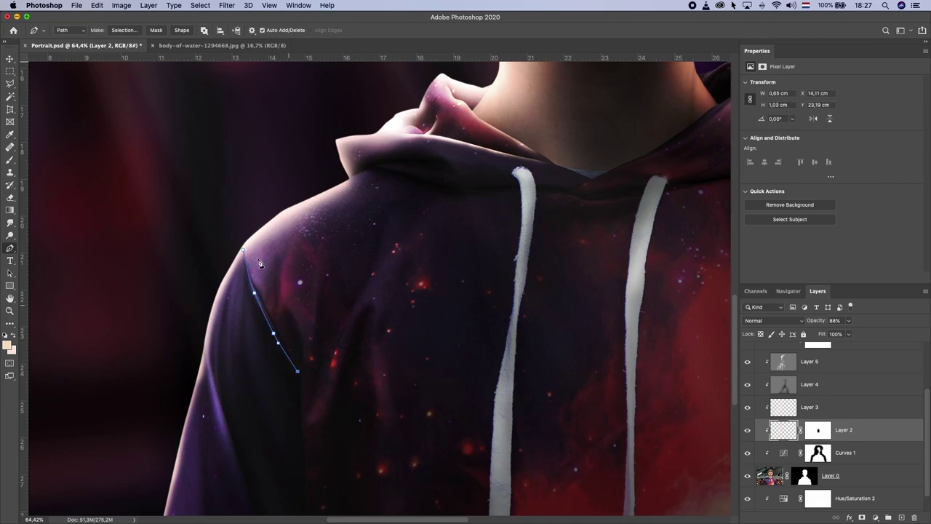
pyautogui.moveTo(354, 251); pyautogui.dragTo(369, 245)
pyautogui.click(244, 251)
# - Make the triangle a selection, paint a light rim stroke along the shoulder, then deselect
pyautogui.rightClick(256, 267)
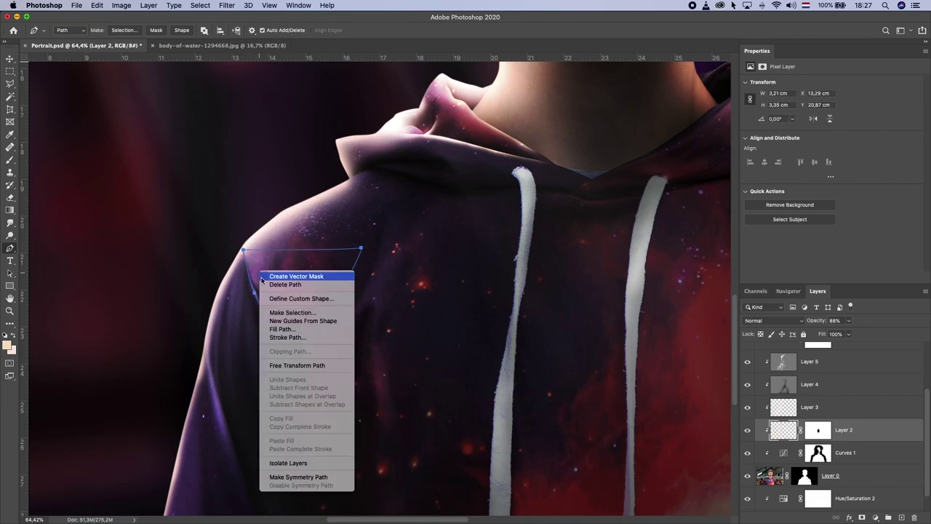
pyautogui.click(291, 312)
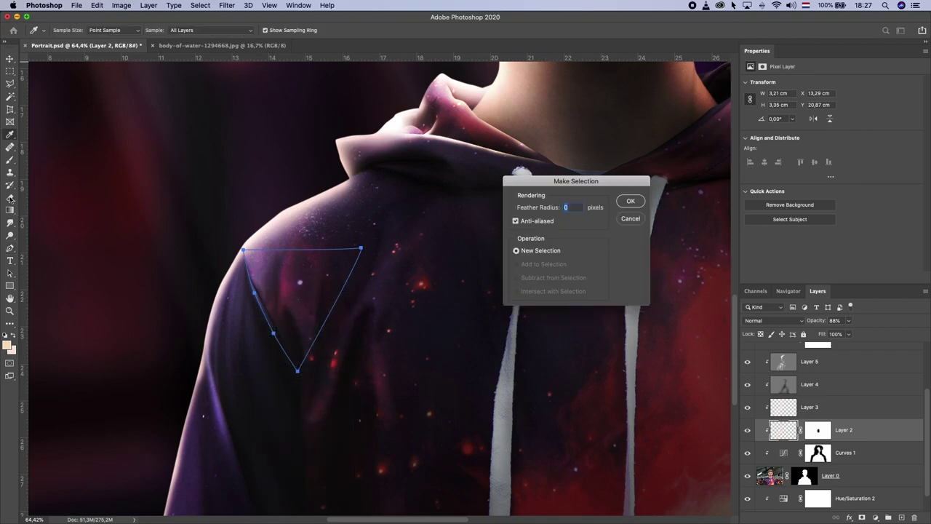
pyautogui.press('Return')
pyautogui.press('b')
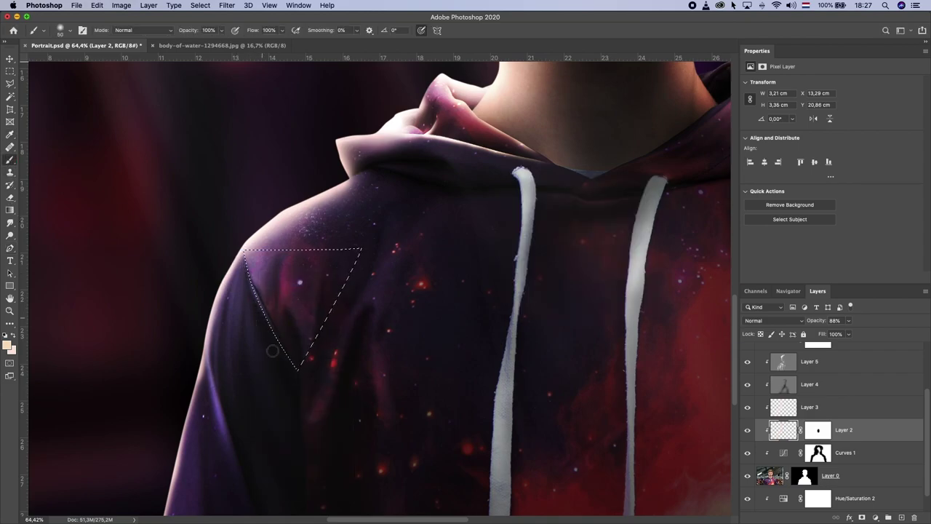
pyautogui.moveTo(272, 350); pyautogui.dragTo(247, 262)
pyautogui.hotkey('ctrl', 'z')
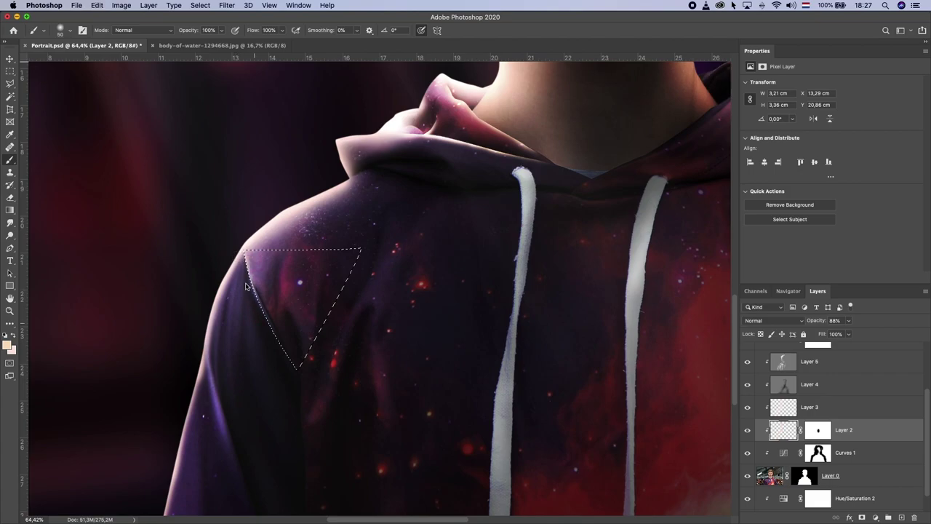
pyautogui.moveTo(254, 304)
pyautogui.mouseDown()
pyautogui.moveTo(284, 360)
pyautogui.moveTo(258, 318)
pyautogui.mouseUp()
pyautogui.hotkey('ctrl', 'z')
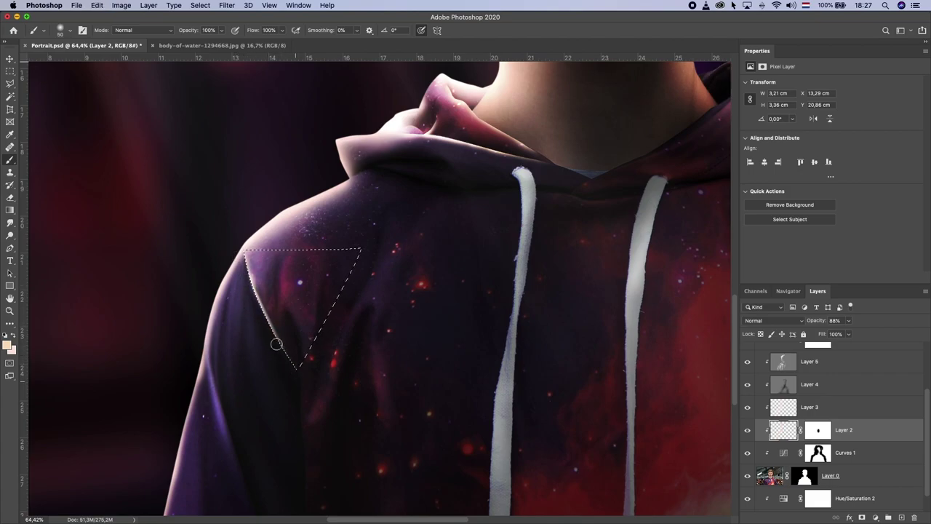
pyautogui.press('m')
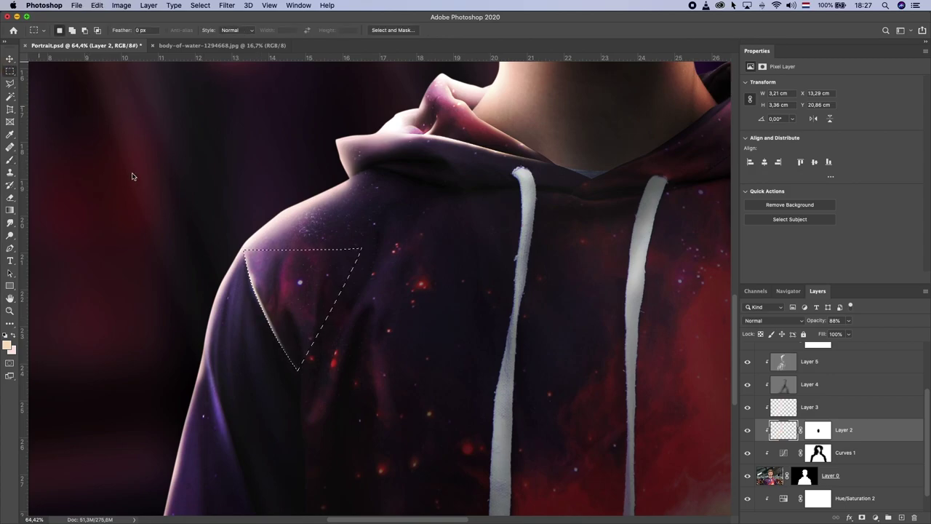
pyautogui.hotkey('ctrl', 'd')
pyautogui.scroll(-5, 173, 315)
pyautogui.scroll(-3, 173, 315)
# - Fit the image on screen and select the left sleeve edge with a Pen path
pyautogui.hotkey('ctrl', '0')
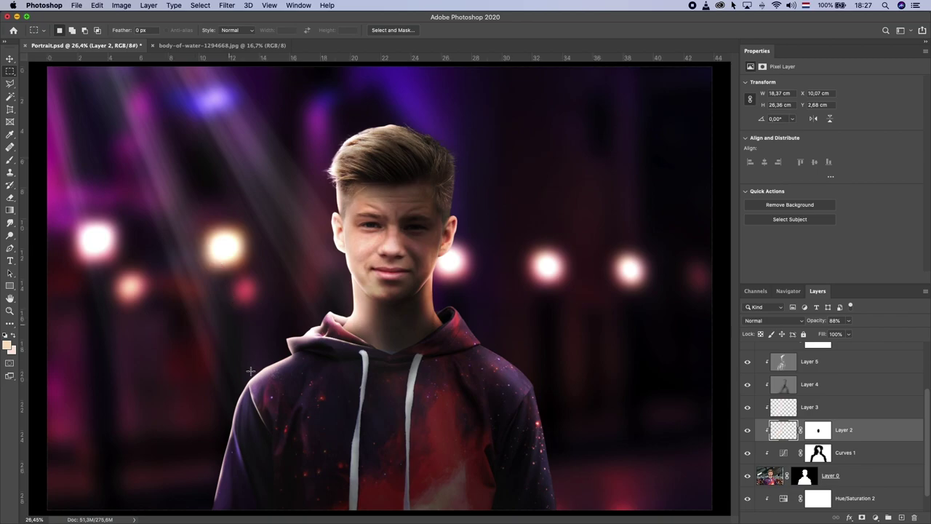
pyautogui.scroll(2, 240, 386)
pyautogui.scroll(-3, 240, 275)
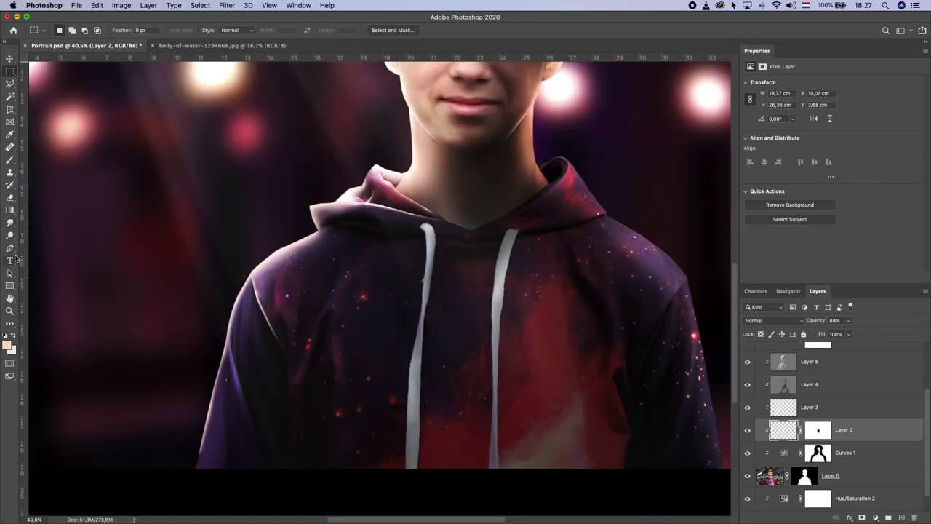
pyautogui.click(11, 249)
pyautogui.click(229, 333)
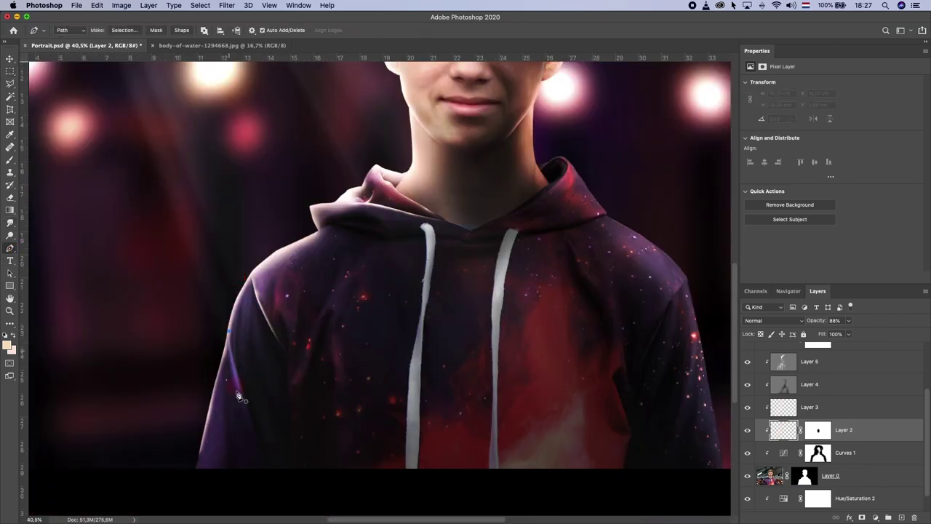
pyautogui.moveTo(246, 408); pyautogui.dragTo(271, 459)
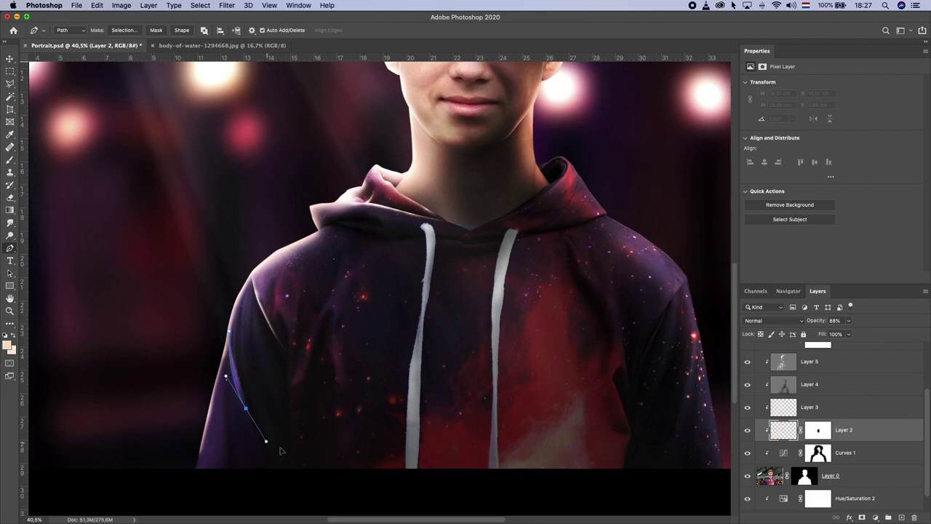
pyautogui.click(278, 381)
pyautogui.click(230, 335)
pyautogui.rightClick(265, 362)
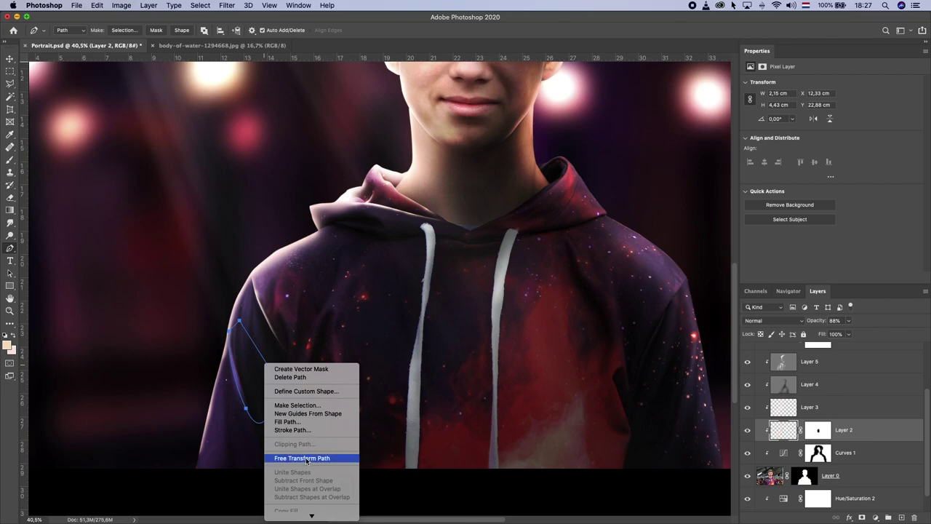
pyautogui.click(313, 405)
pyautogui.press('Return')
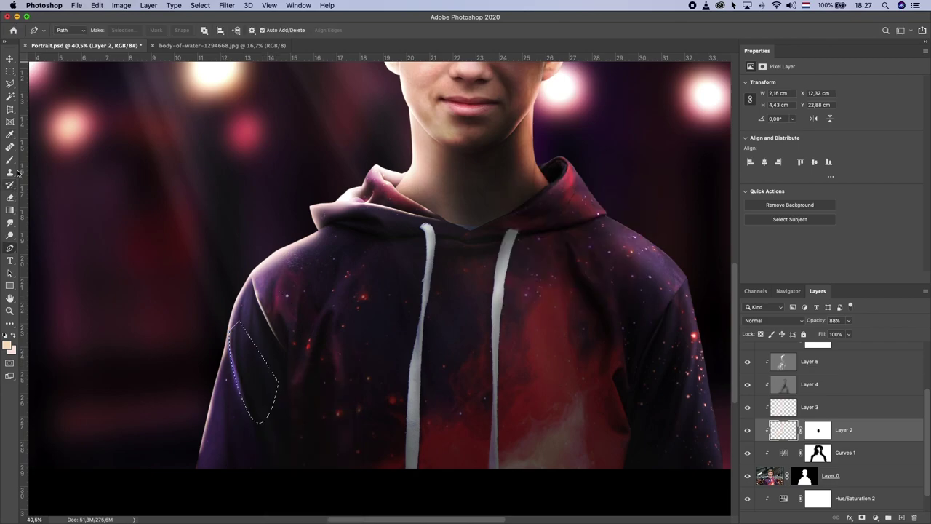
# - Paint a test stroke on the sleeve edge, then choose a pale purple paint colour
pyautogui.click(10, 159)
pyautogui.moveTo(229, 328); pyautogui.dragTo(238, 407)
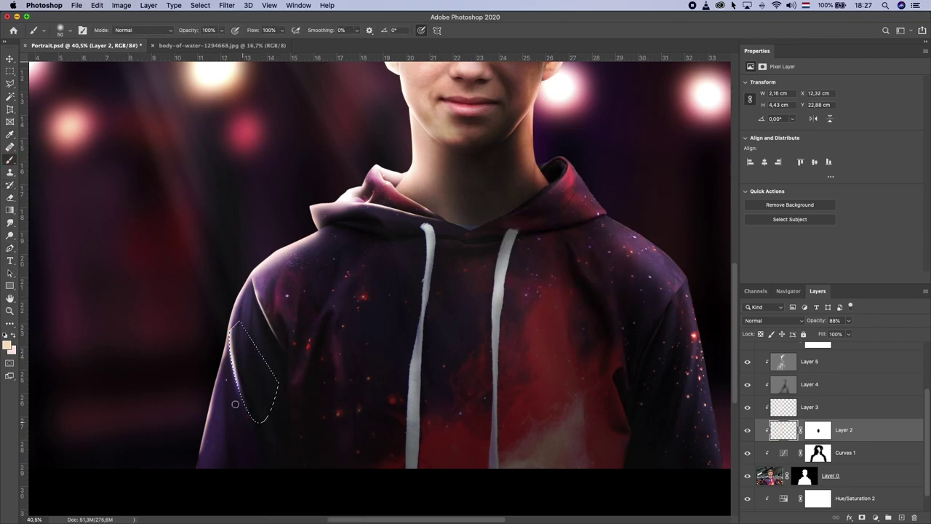
pyautogui.hotkey('ctrl', 'z')
pyautogui.hotkey('ctrl', 'shift', 'z')
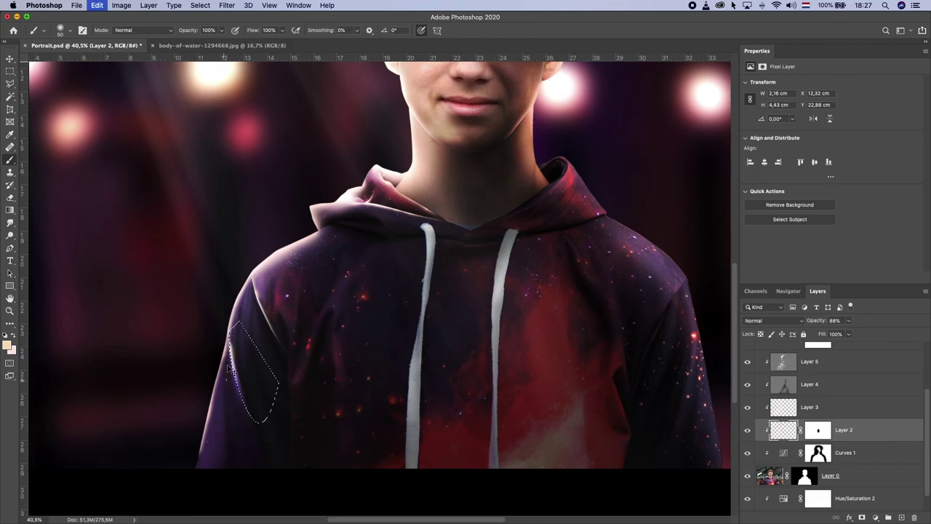
pyautogui.click(8, 346)
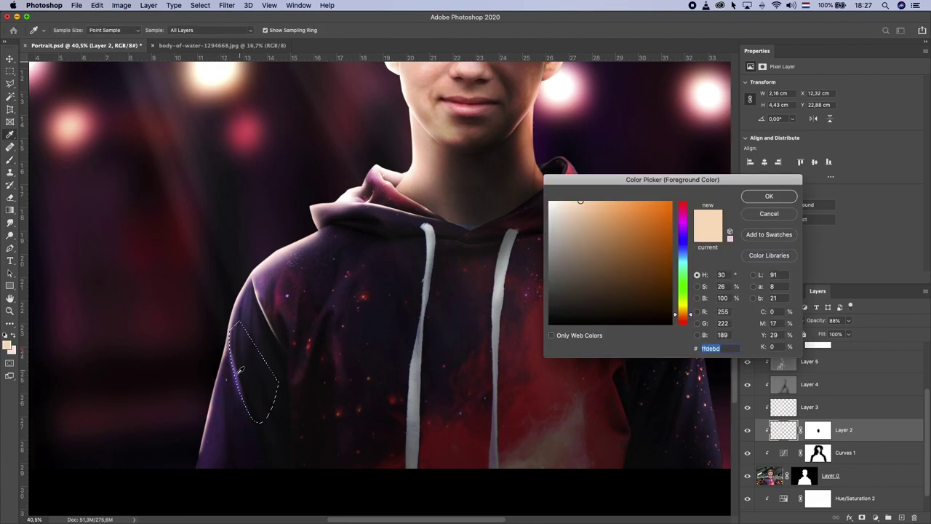
pyautogui.click(239, 371)
pyautogui.click(580, 200)
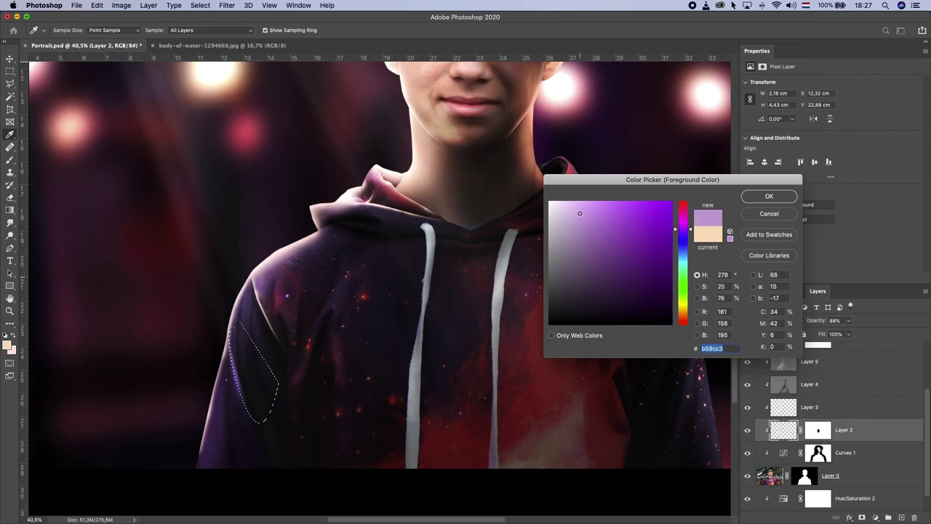
pyautogui.press('Return')
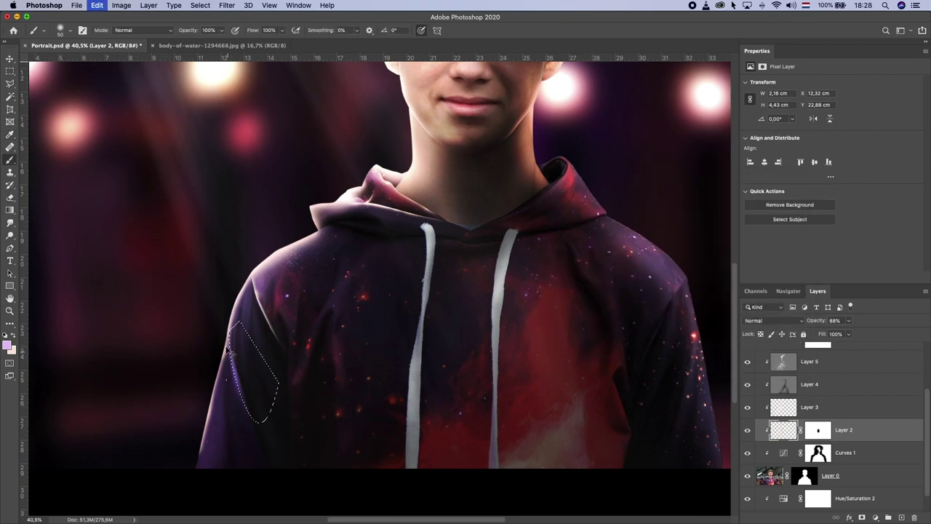
# - Undo the earlier strokes, set brush opacity to 59%, and paint a faint purple sleeve stroke
pyautogui.hotkey('ctrl', 'z')
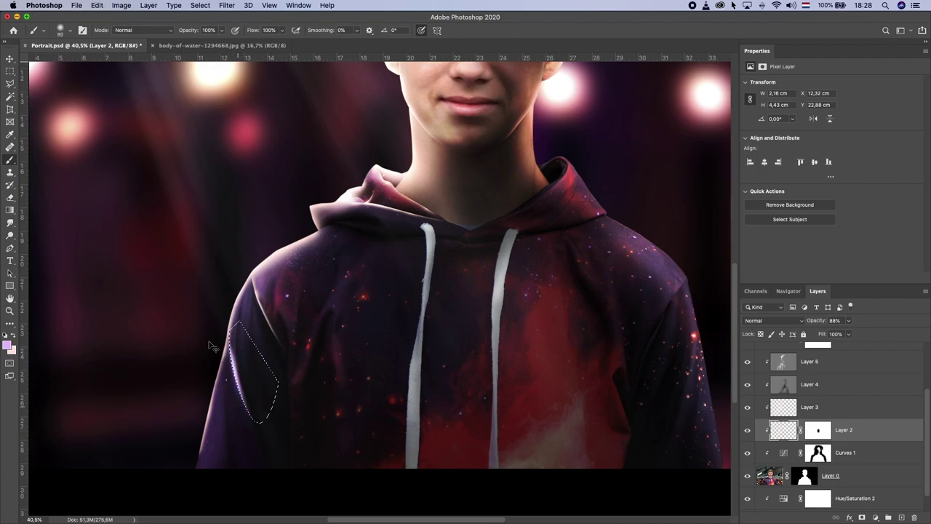
pyautogui.hotkey('ctrl', 'z')
pyautogui.click(221, 30)
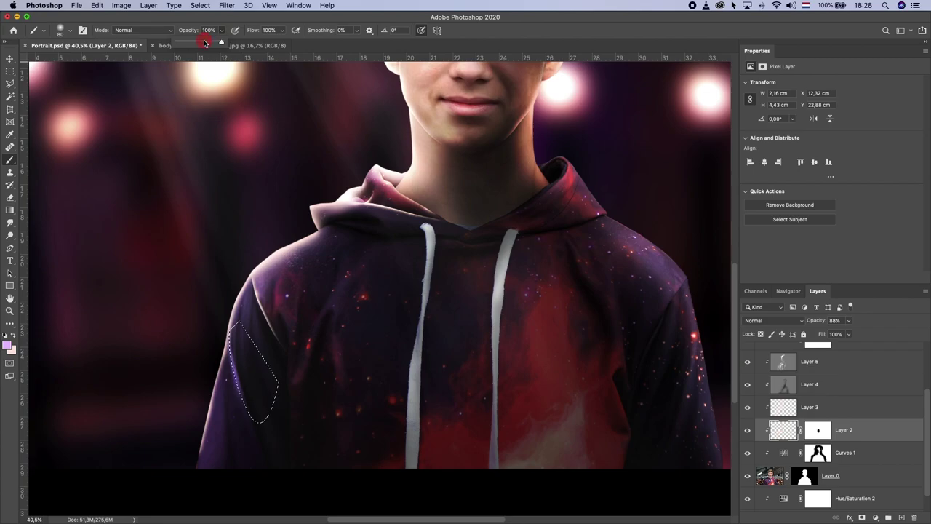
pyautogui.moveTo(223, 340); pyautogui.dragTo(230, 391)
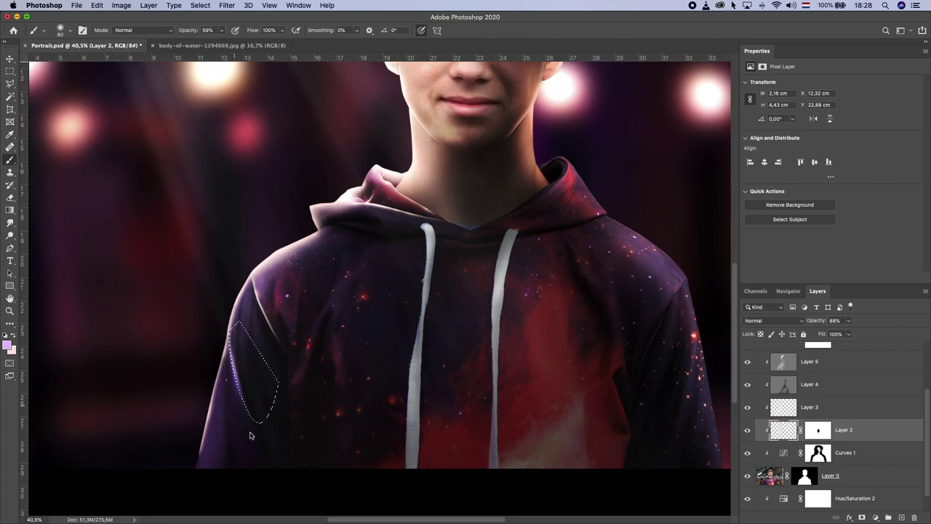
pyautogui.moveTo(250, 435); pyautogui.dragTo(224, 357)
# - Deselect, fit the image, and make a selection from a Pen path along the sleeve fold
pyautogui.click(9, 71)
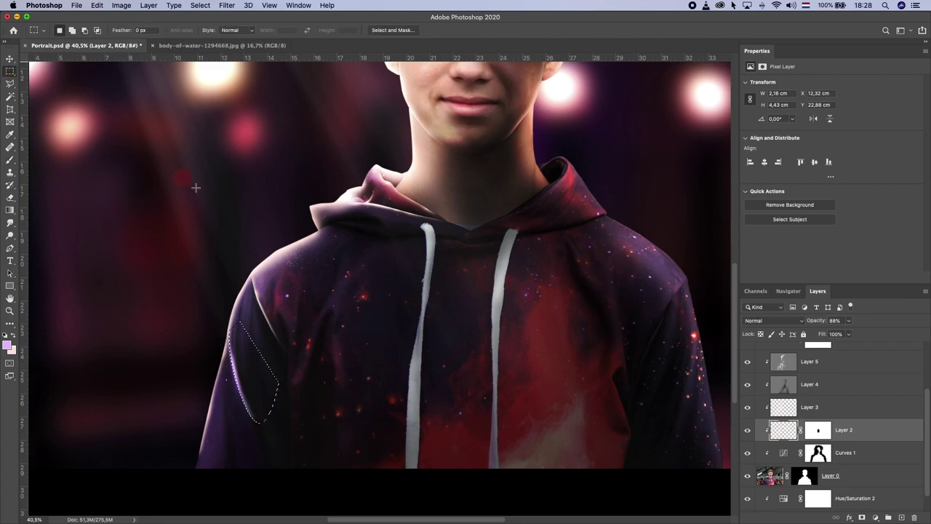
pyautogui.hotkey('ctrl', 'd')
pyautogui.hotkey('ctrl', '0')
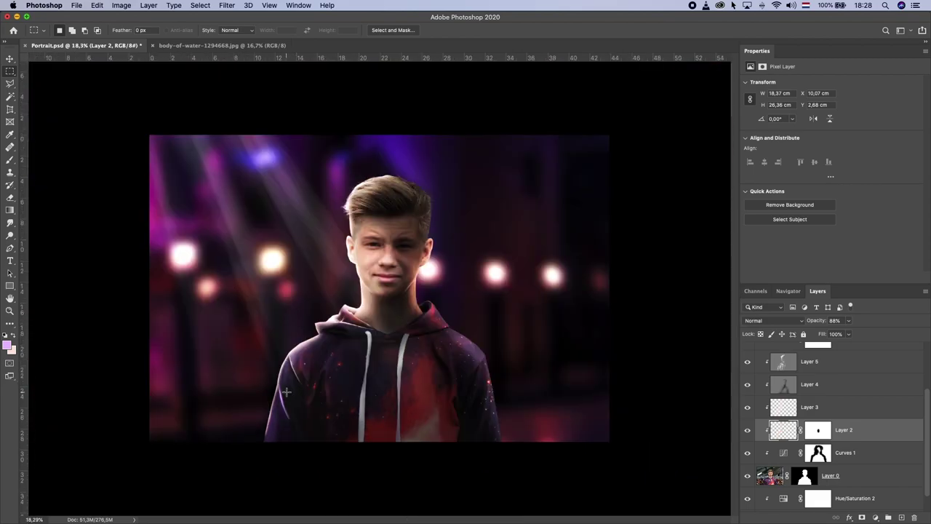
pyautogui.scroll(1, 286, 391)
pyautogui.scroll(1, 286, 391)
pyautogui.scroll(1, 286, 391)
pyautogui.scroll(1, 286, 391)
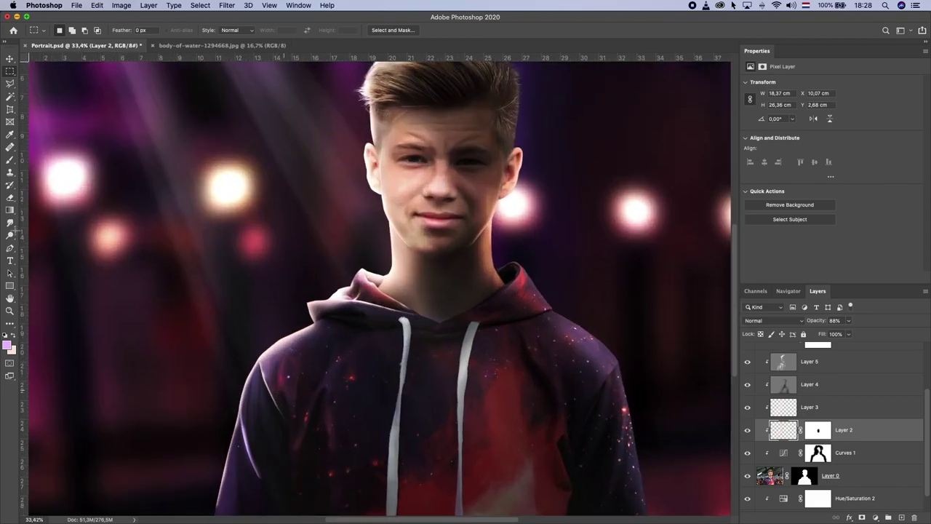
pyautogui.click(9, 249)
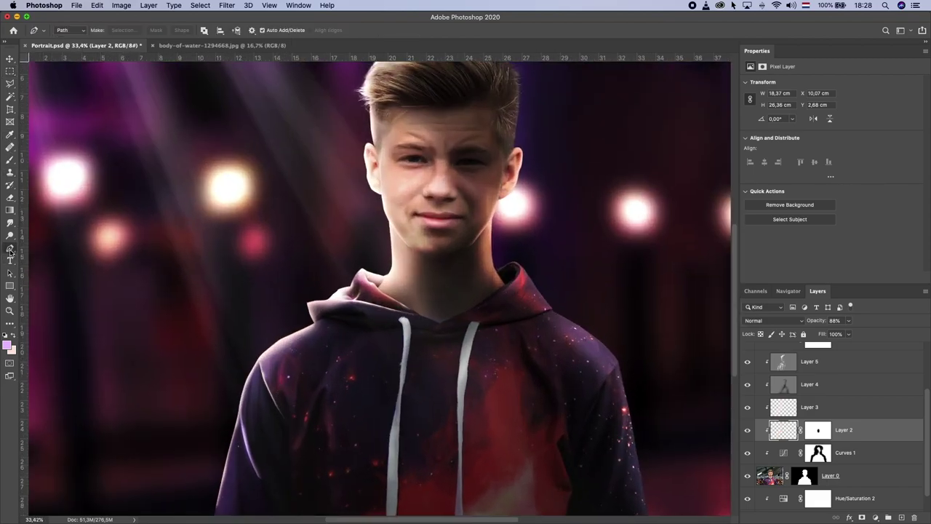
pyautogui.click(256, 372)
pyautogui.moveTo(254, 452); pyautogui.dragTo(270, 489)
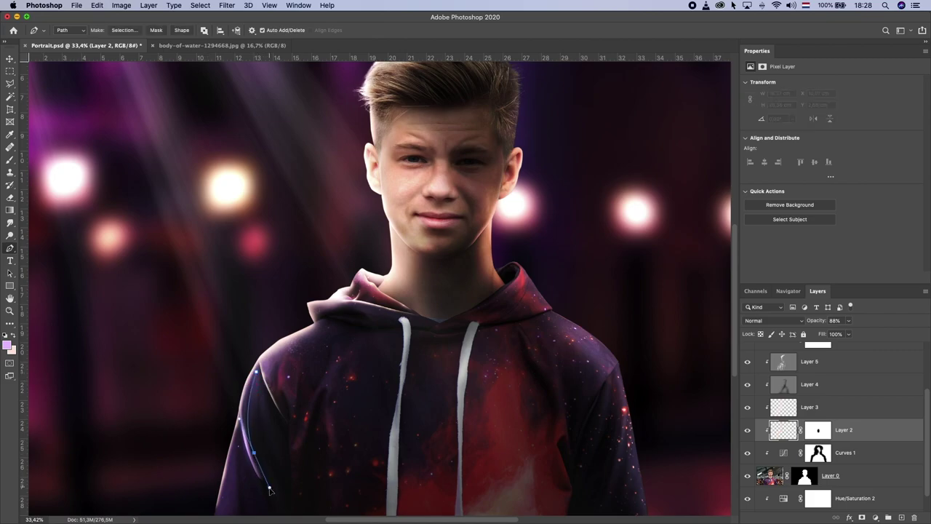
pyautogui.click(257, 371)
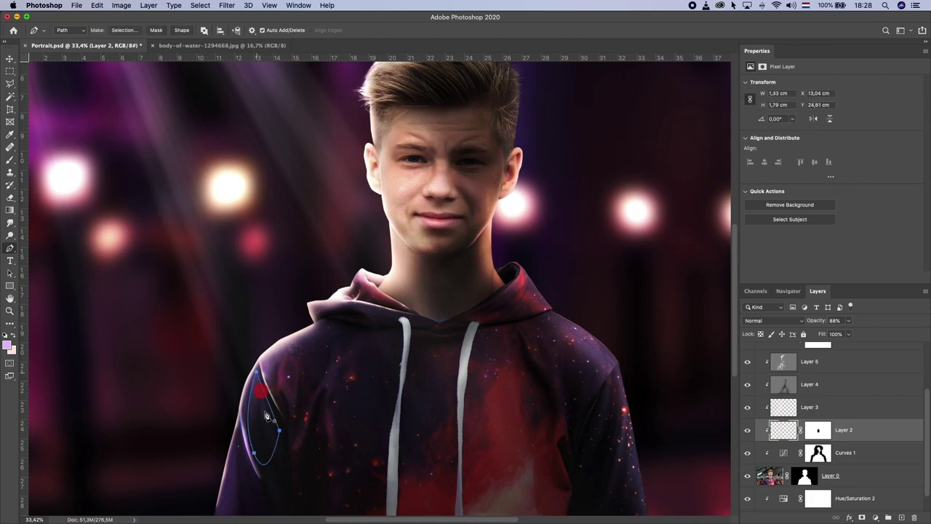
pyautogui.rightClick(267, 412)
pyautogui.click(298, 452)
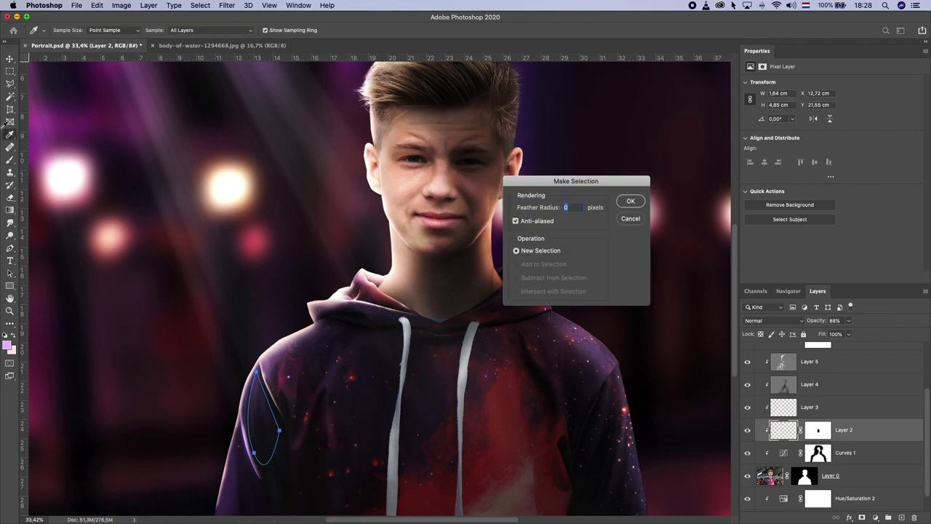
pyautogui.press('Return')
pyautogui.click(10, 160)
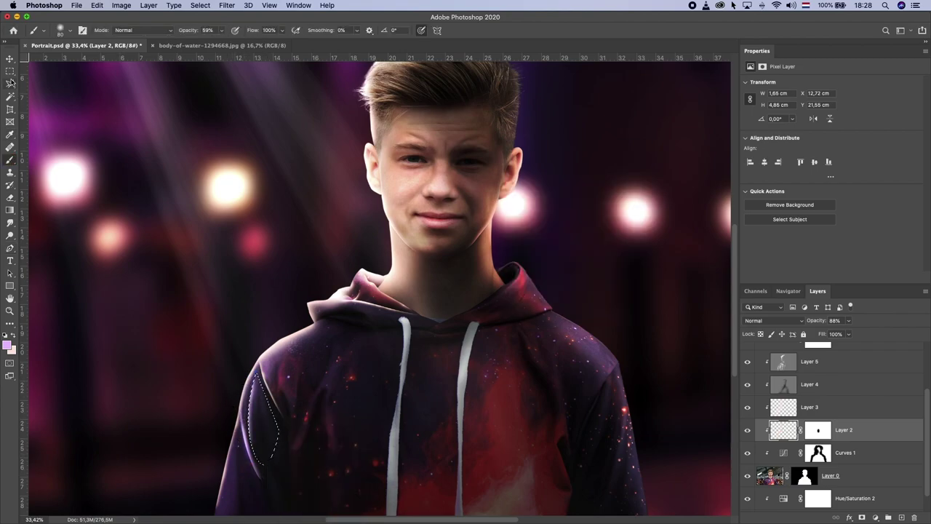
# - Drop that selection and redraw the sleeve-fold path as a new selection
pyautogui.click(10, 70)
pyautogui.hotkey('ctrl', 'd')
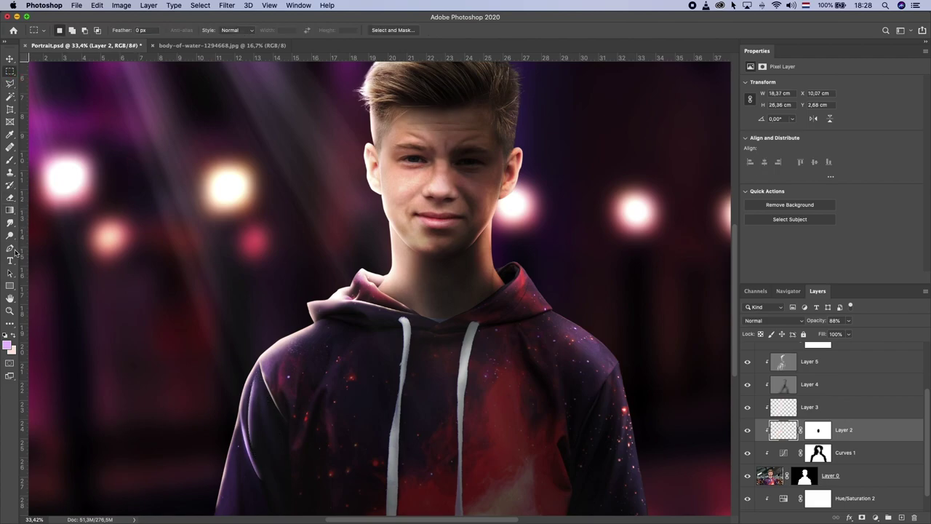
pyautogui.click(10, 249)
pyautogui.click(258, 381)
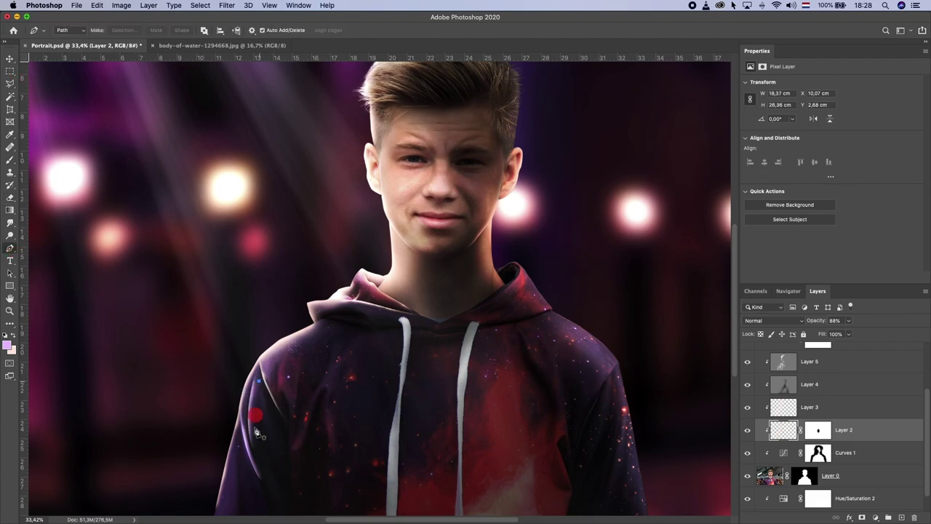
pyautogui.moveTo(274, 463); pyautogui.dragTo(302, 507)
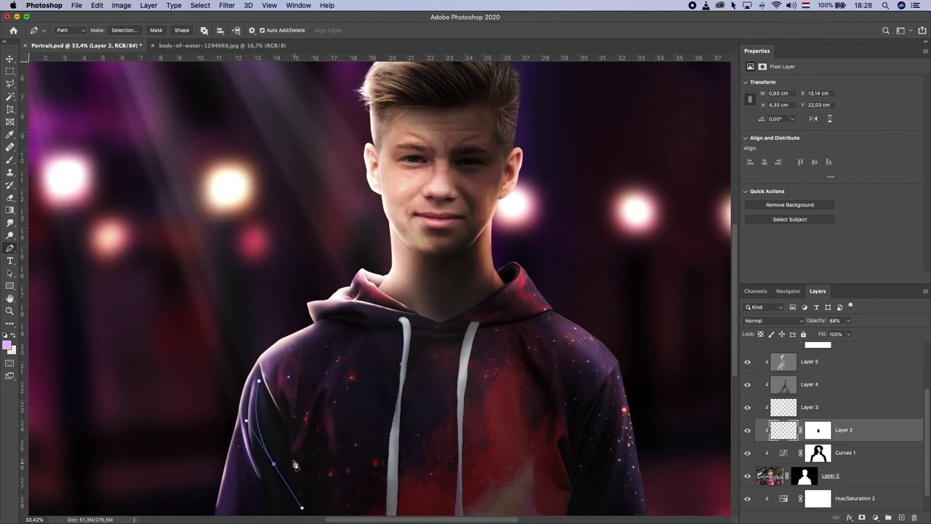
pyautogui.click(260, 381)
pyautogui.rightClick(268, 418)
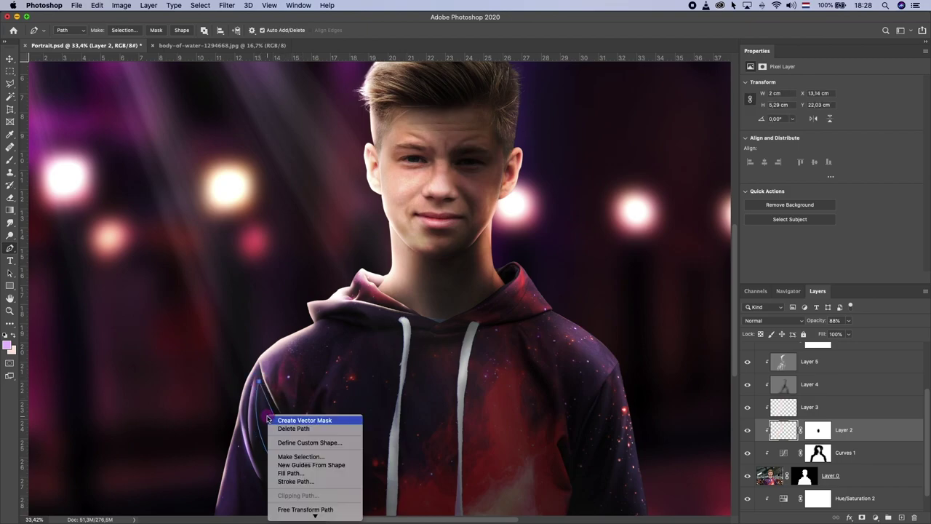
pyautogui.click(301, 456)
pyautogui.press('Return')
pyautogui.click(10, 160)
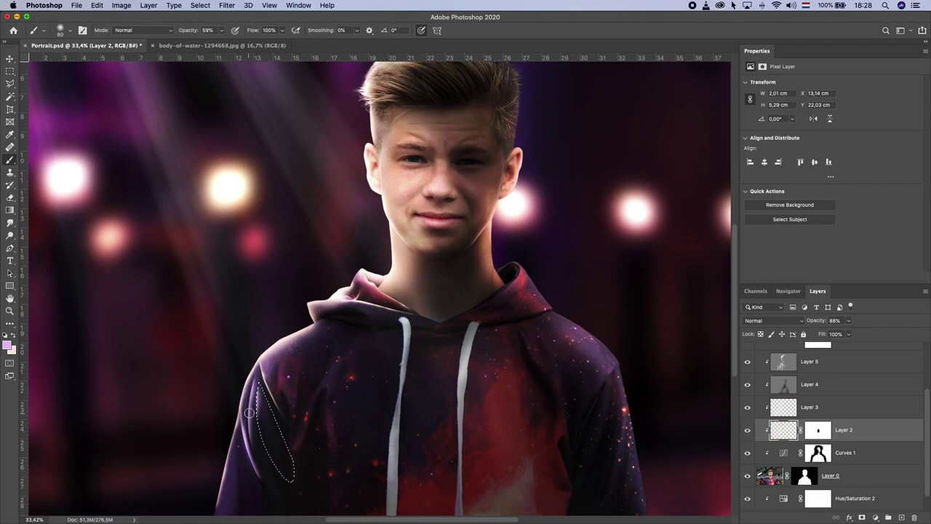
# - Zoom in on the sleeve fold and undo two test brush strokes
pyautogui.press('z')
pyautogui.click(251, 398)
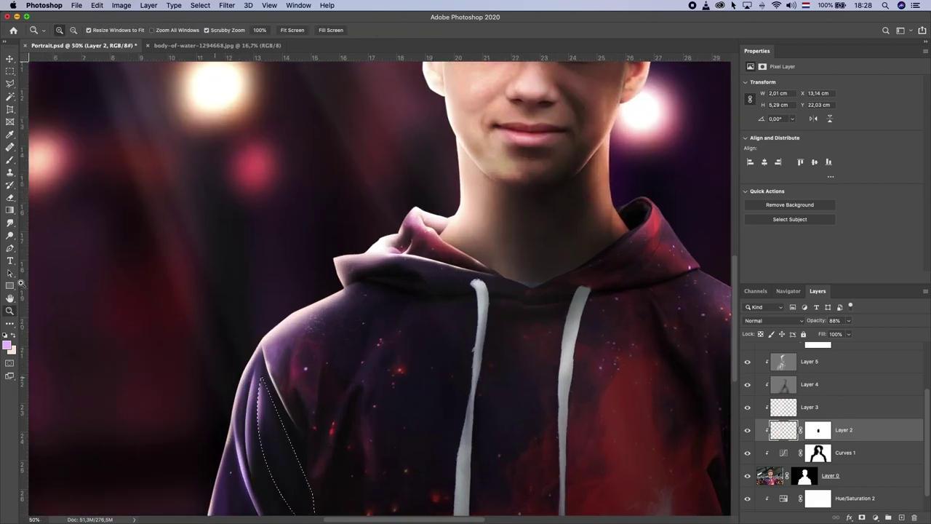
pyautogui.click(10, 160)
pyautogui.hotkey('ctrl', 'z')
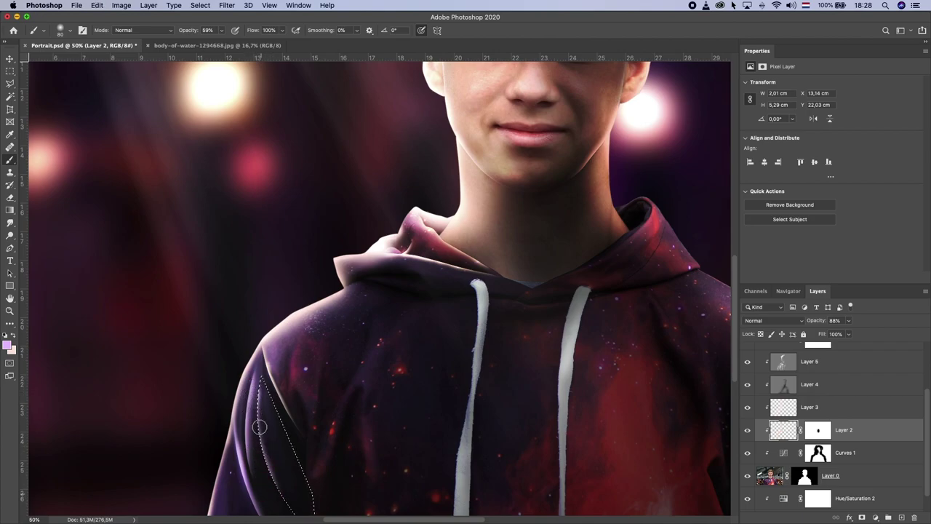
pyautogui.hotkey('ctrl', 'z')
pyautogui.hotkey('ctrl', 'z')
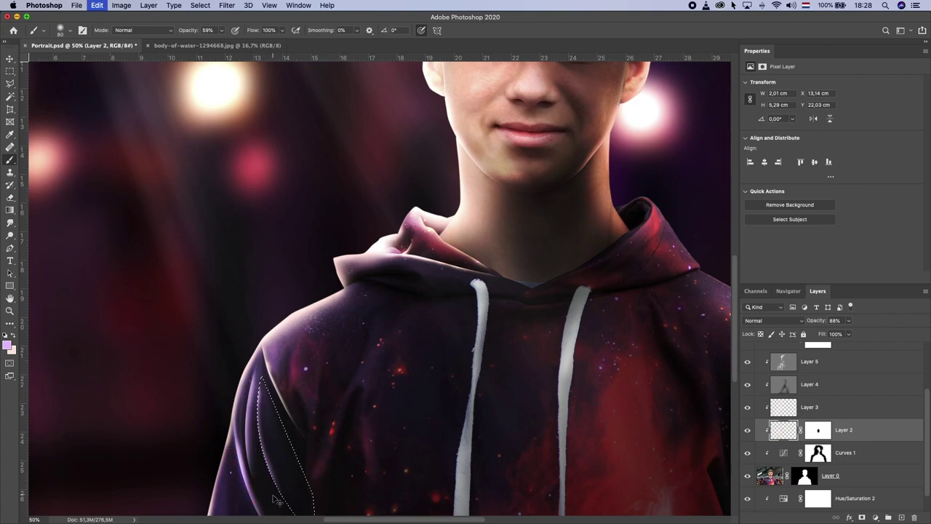
# - Clear the sleeve selection and scroll the view back to the hood
pyautogui.click(10, 70)
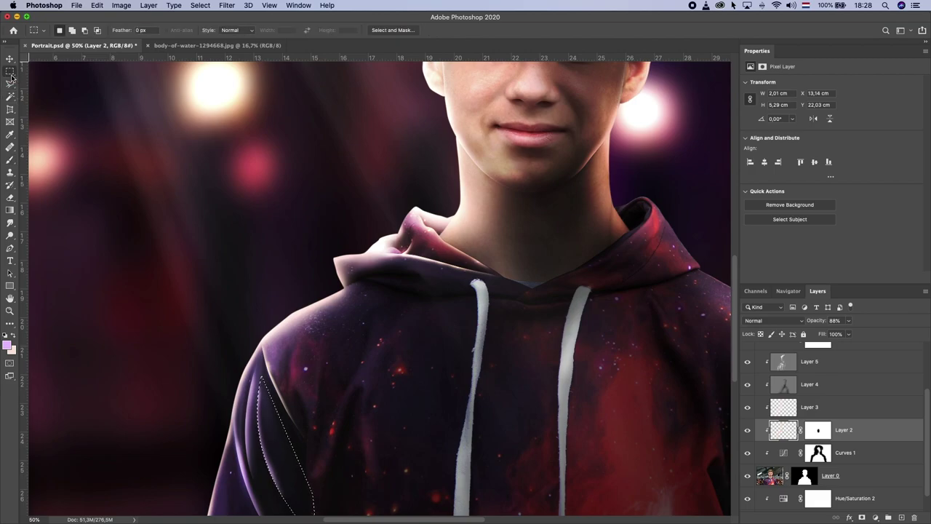
pyautogui.hotkey('ctrl', 'd')
pyautogui.scroll(-1, 280, 358)
pyautogui.scroll(-3, 280, 358)
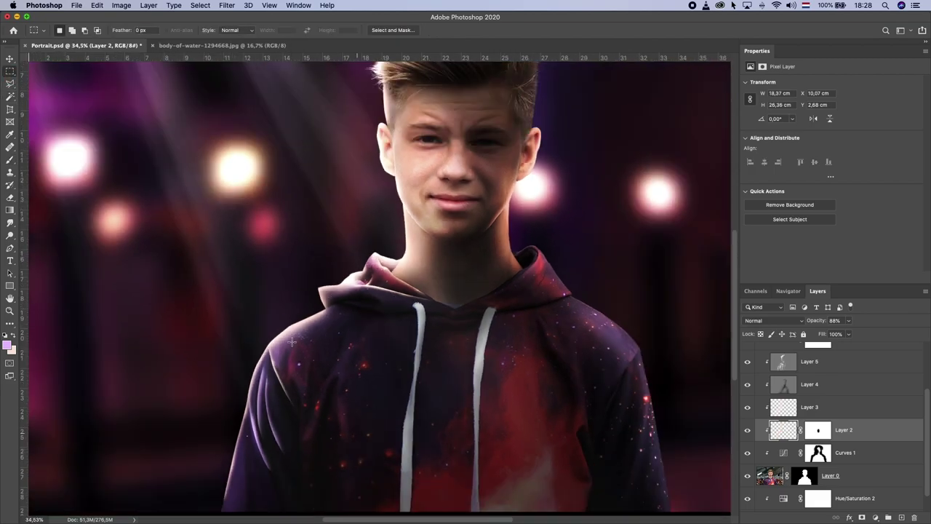
pyautogui.scroll(-3, 291, 342)
pyautogui.scroll(3, 317, 319)
pyautogui.scroll(1, 312, 320)
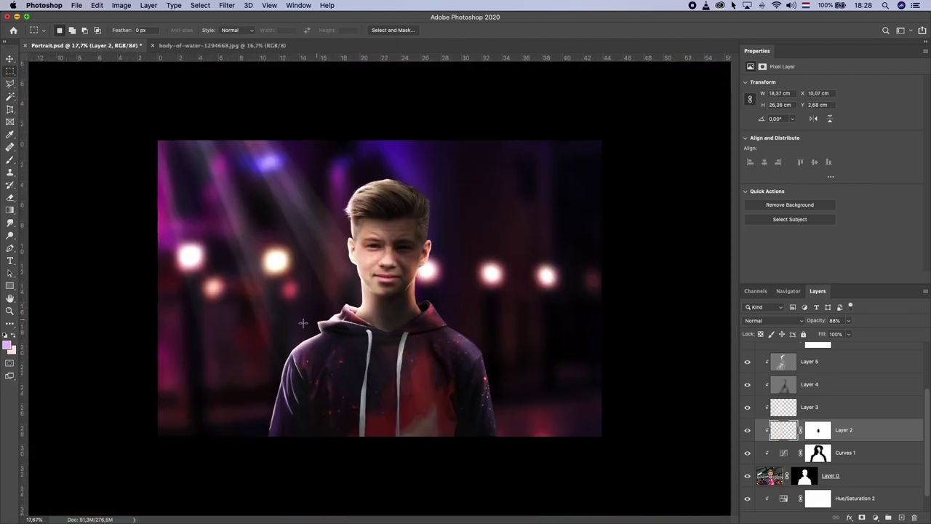
pyautogui.scroll(1, 303, 323)
pyautogui.scroll(1, 262, 331)
pyautogui.scroll(1, 224, 338)
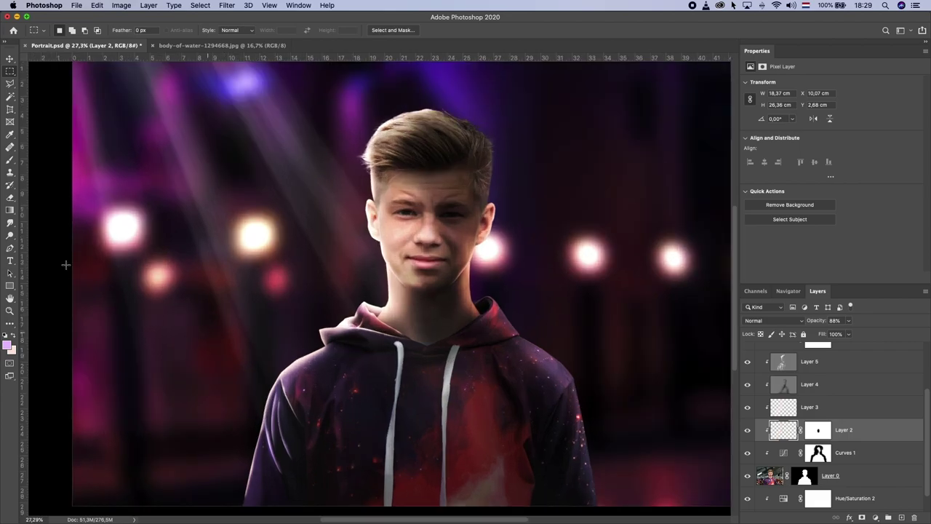
pyautogui.click(11, 224)
# - Pen-draw a closed path along the hood's lower left edge and convert it to a selection
pyautogui.click(10, 159)
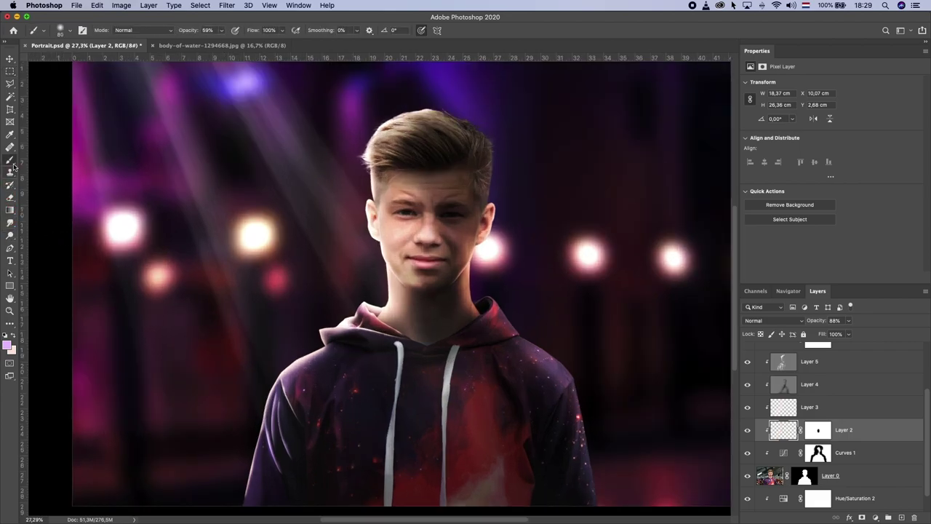
pyautogui.scroll(2, 385, 320)
pyautogui.scroll(3, 386, 320)
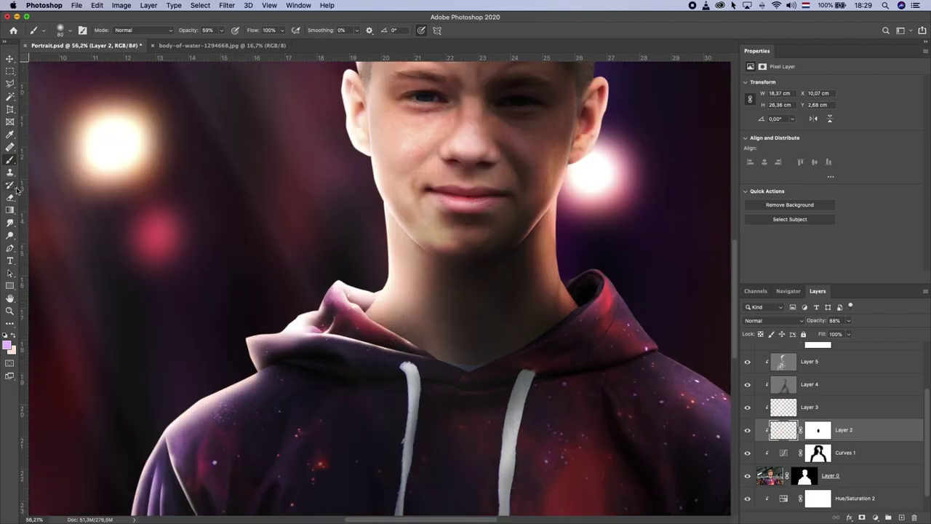
pyautogui.click(10, 248)
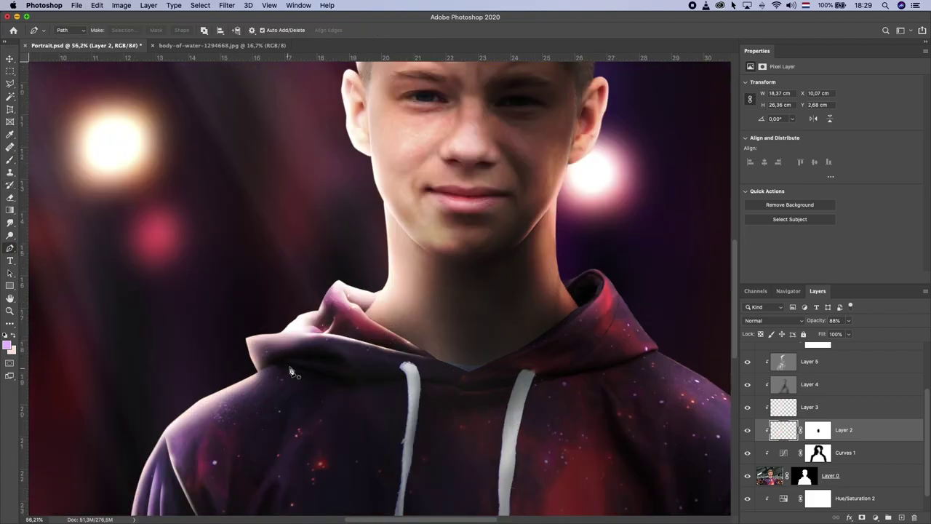
pyautogui.click(280, 362)
pyautogui.moveTo(350, 381); pyautogui.dragTo(383, 381)
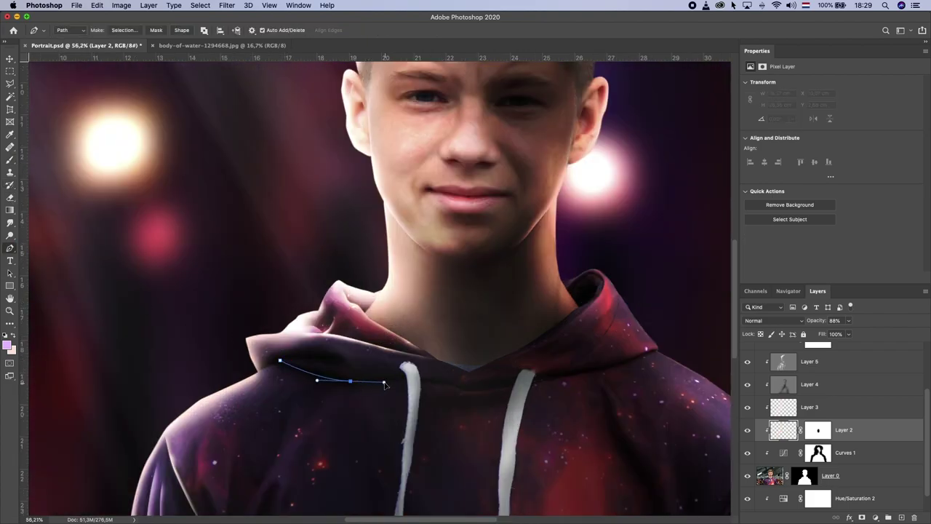
pyautogui.click(404, 372)
pyautogui.moveTo(280, 361); pyautogui.dragTo(313, 357)
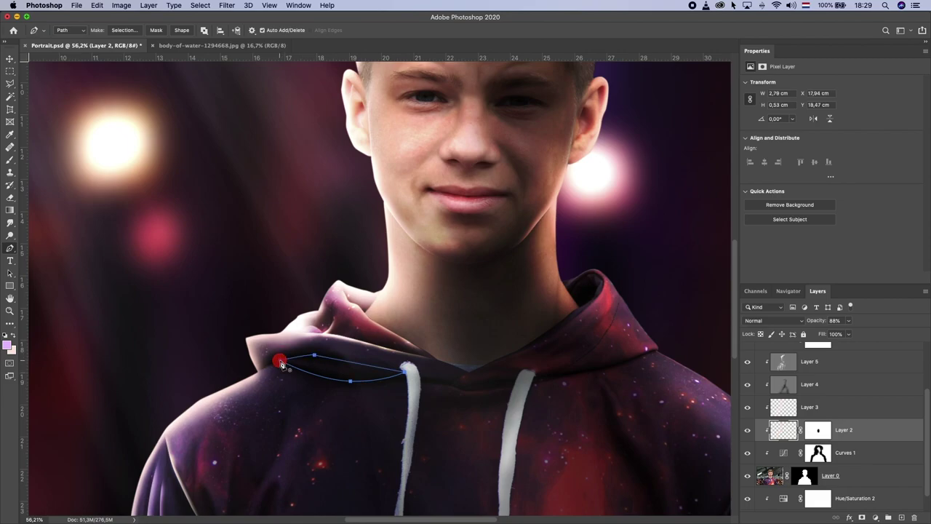
pyautogui.rightClick(335, 358)
pyautogui.click(367, 412)
pyautogui.press('Return')
# - Paint a trial shading stroke inside the selection, then undo it twice
pyautogui.press('b')
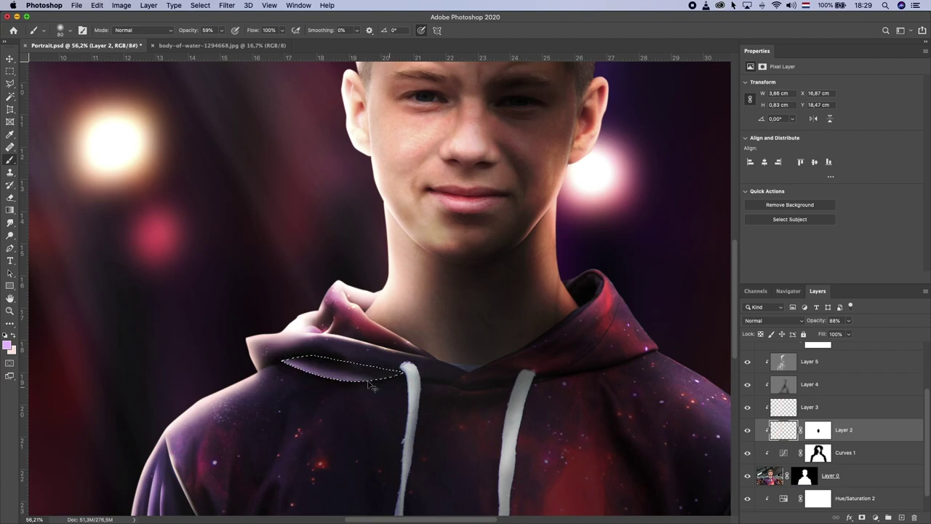
pyautogui.moveTo(368, 386); pyautogui.dragTo(397, 385)
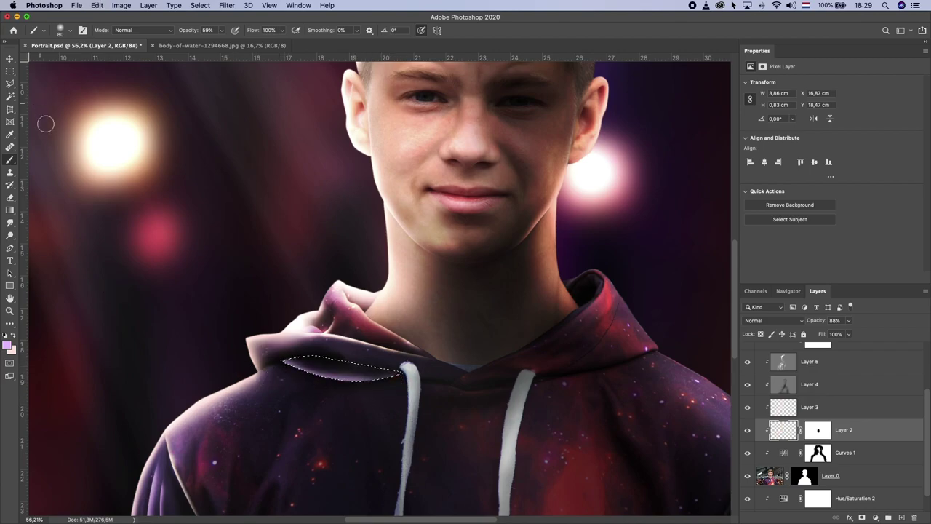
pyautogui.hotkey('ctrl', 'z')
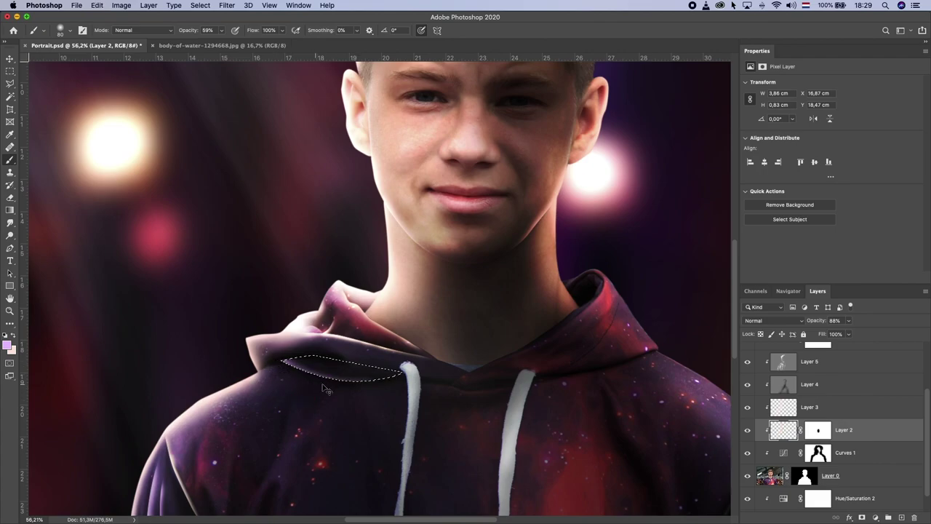
pyautogui.hotkey('ctrl', 'z')
# - Clear the hood selection and bring the hood and left shoulder into view
pyautogui.click(11, 70)
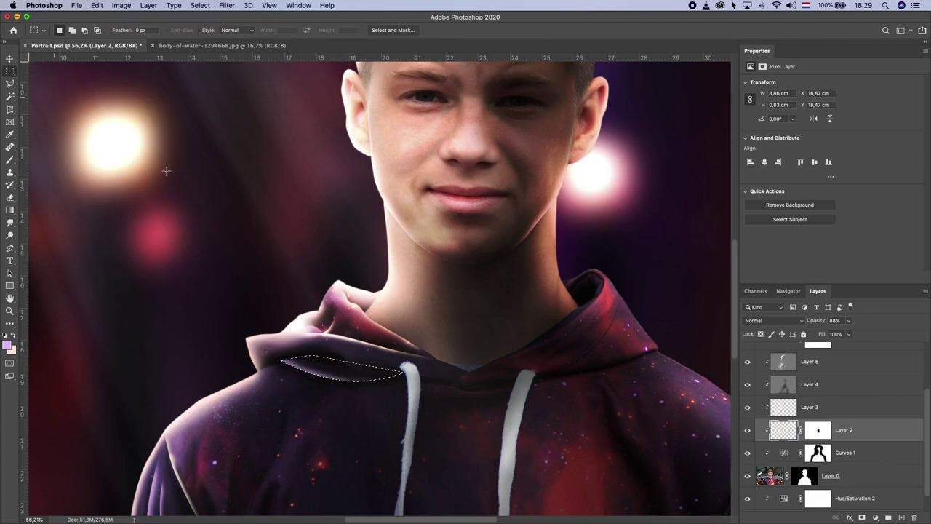
pyautogui.hotkey('ctrl', 'd')
pyautogui.scroll(-5, 225, 280)
pyautogui.scroll(2, 244, 285)
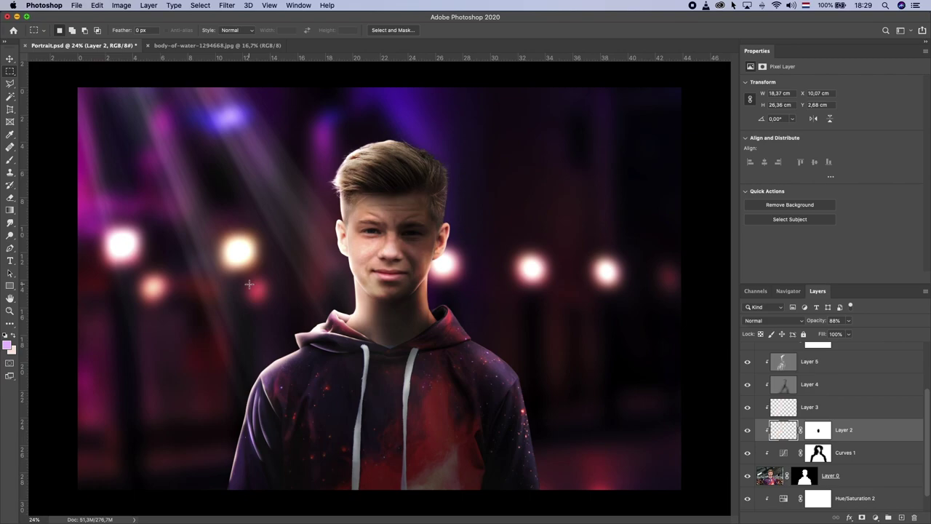
pyautogui.scroll(3, 235, 289)
pyautogui.click(10, 248)
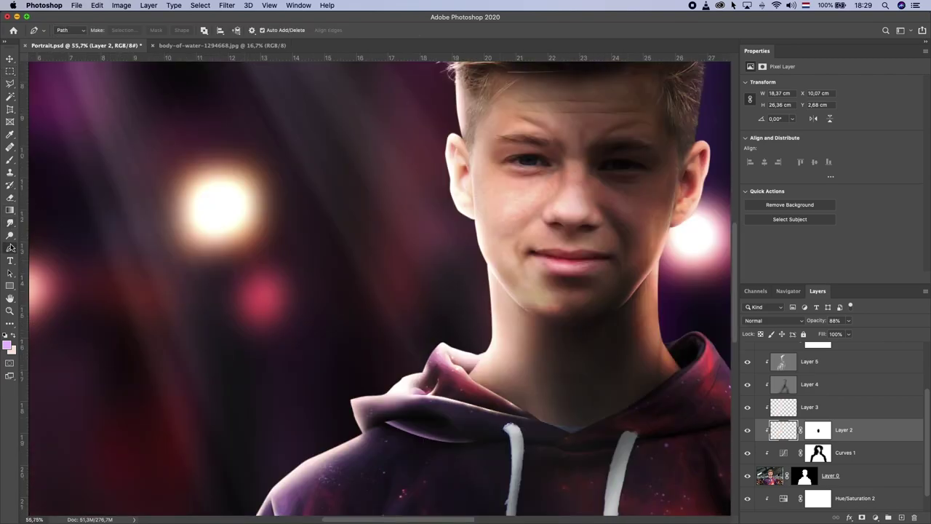
pyautogui.moveTo(390, 334); pyautogui.dragTo(384, 213)
# - Pen-draw a small triangle under the hood edge and turn it into a selection
pyautogui.click(354, 311)
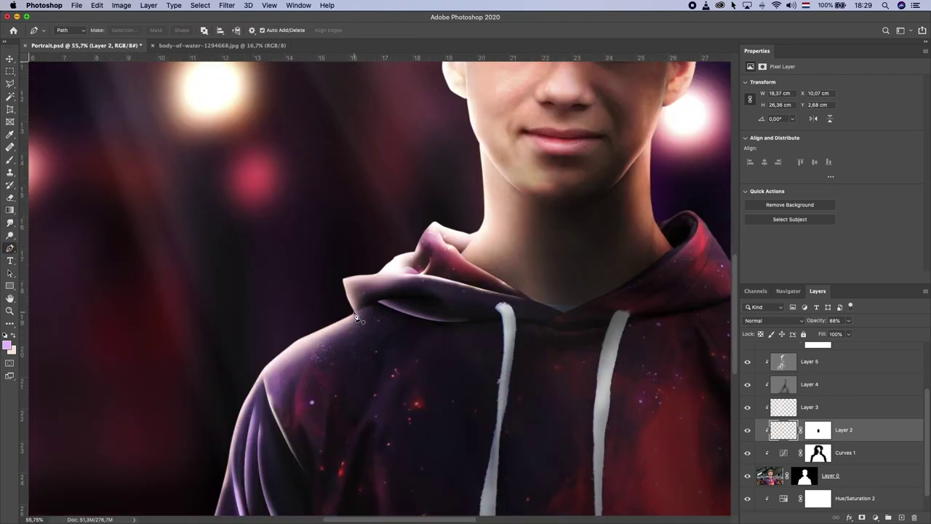
pyautogui.click(356, 331)
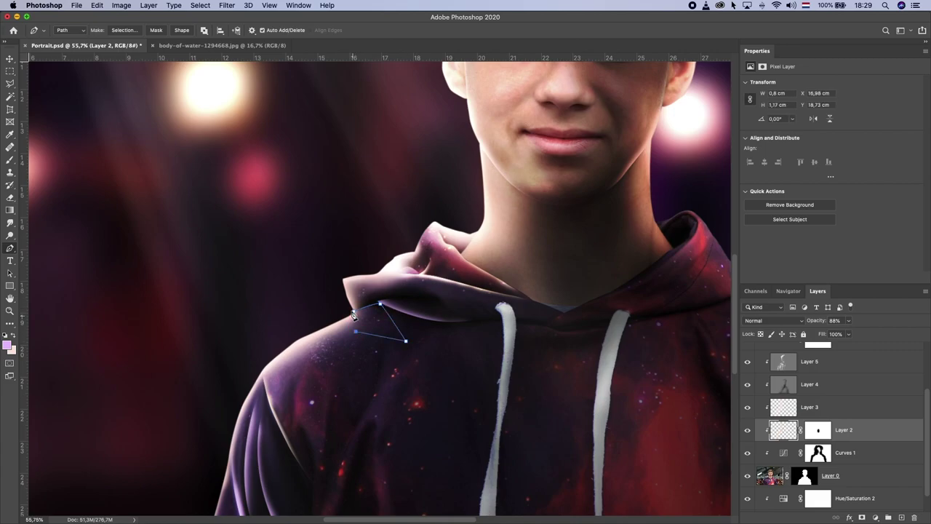
pyautogui.click(353, 311)
pyautogui.rightClick(349, 322)
pyautogui.press('Escape')
pyautogui.rightClick(368, 325)
pyautogui.press('Escape')
pyautogui.press('Return')
# - Brush shading into the triangular fold and return to the Marquee tool
pyautogui.click(10, 160)
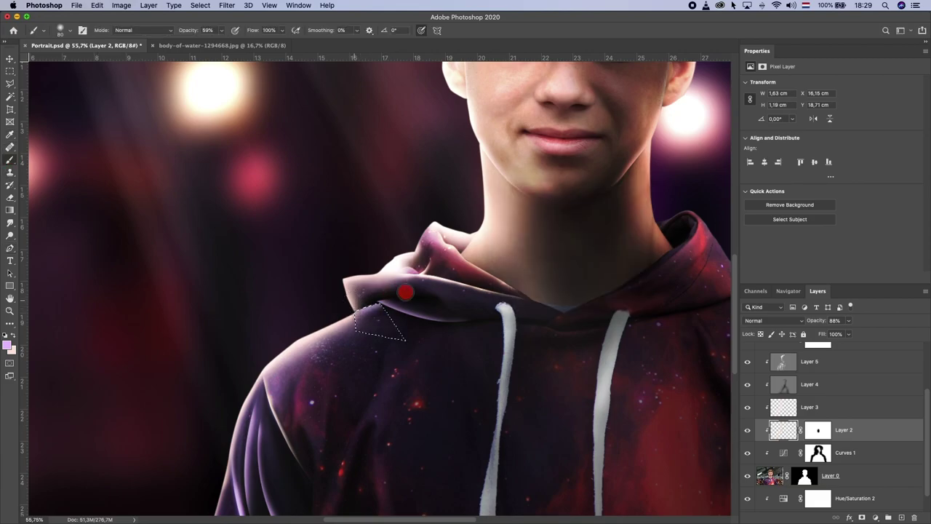
pyautogui.press('m')
pyautogui.hotkey('ctrl', 'z')
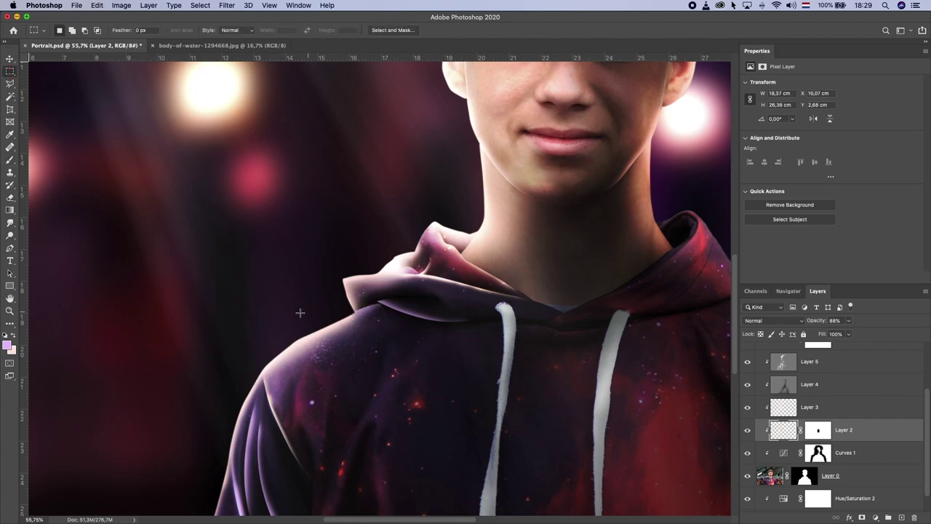
# - Trace a closed pen path around the hood fold left of the neck and make it a selection
pyautogui.scroll(-3, 300, 313)
pyautogui.scroll(-2, 306, 305)
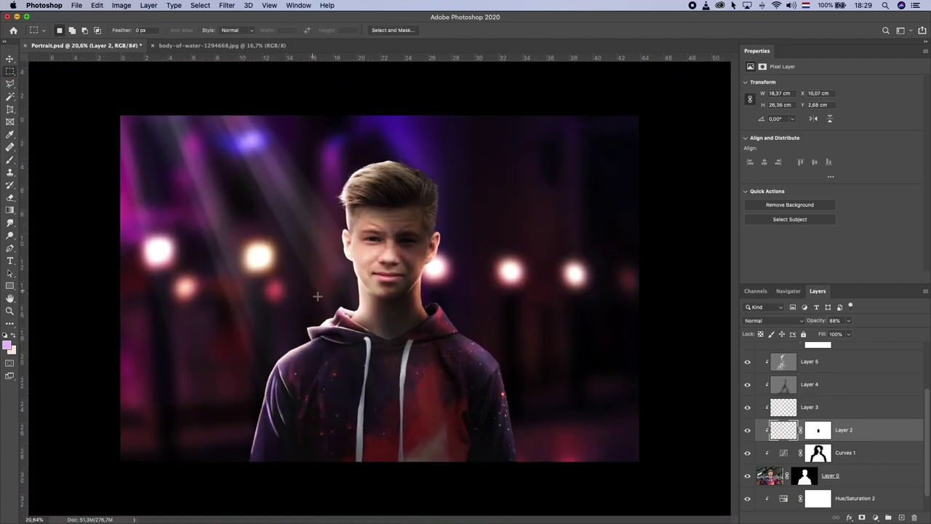
pyautogui.scroll(3, 318, 297)
pyautogui.scroll(-3, 344, 289)
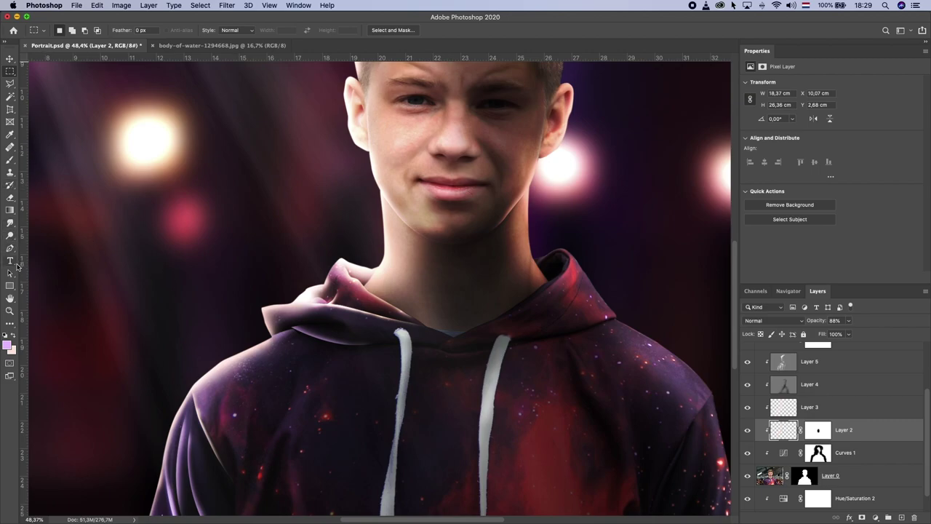
pyautogui.click(10, 248)
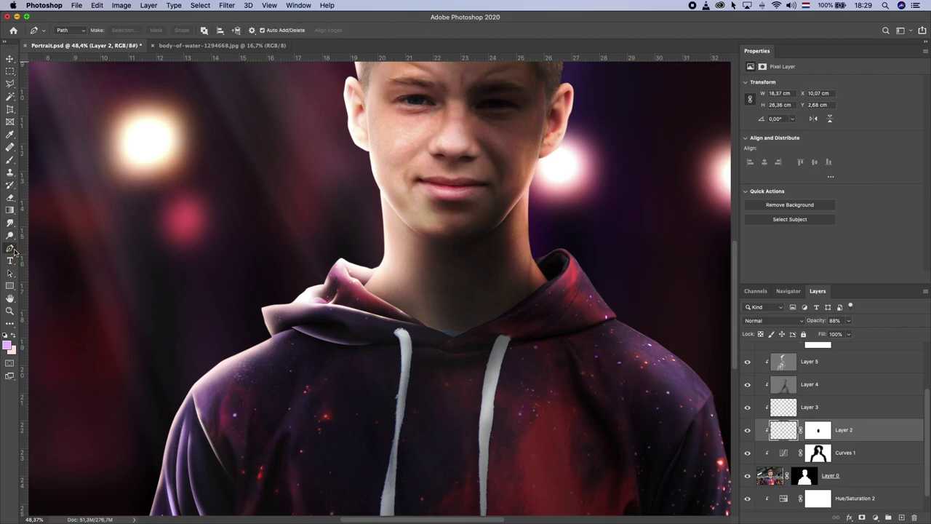
pyautogui.click(294, 327)
pyautogui.moveTo(352, 328)
pyautogui.mouseDown()
pyautogui.moveTo(359, 335)
pyautogui.moveTo(412, 312)
pyautogui.mouseUp()
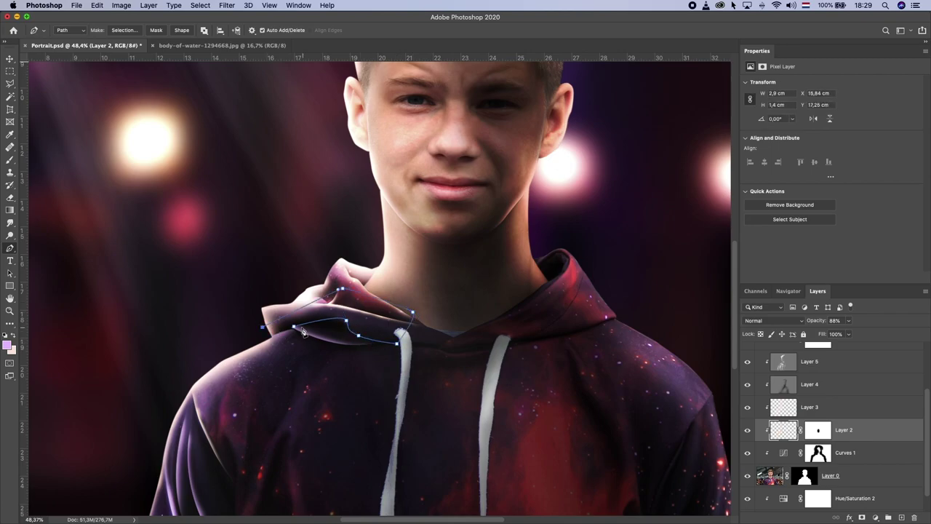
pyautogui.moveTo(294, 327); pyautogui.dragTo(296, 331)
pyautogui.rightClick(320, 317)
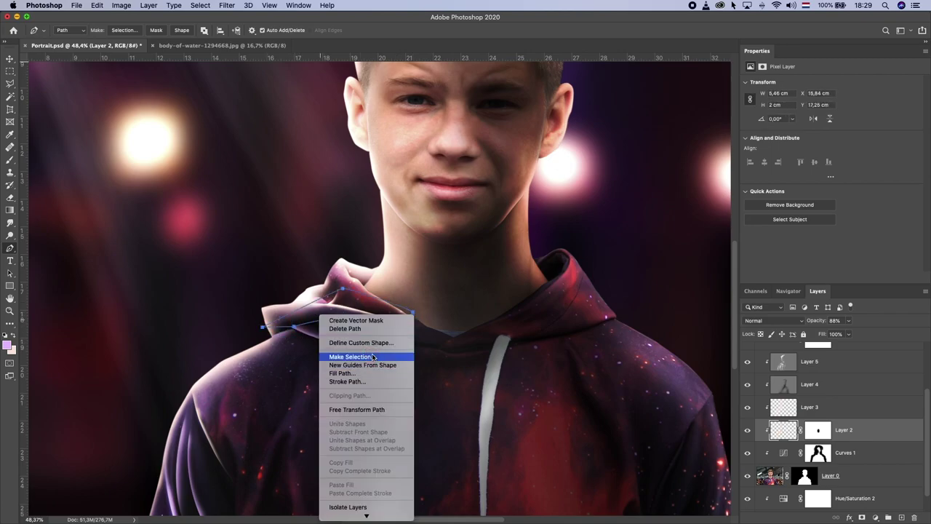
pyautogui.click(365, 356)
pyautogui.press('Return')
# - Brush shadow into the selected hood fold, then deselect
pyautogui.click(10, 160)
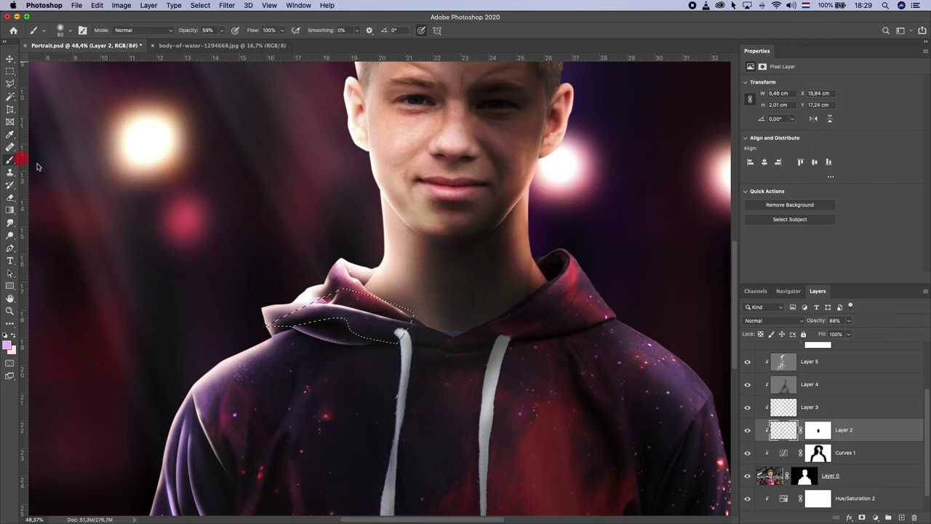
pyautogui.moveTo(300, 331); pyautogui.dragTo(393, 348)
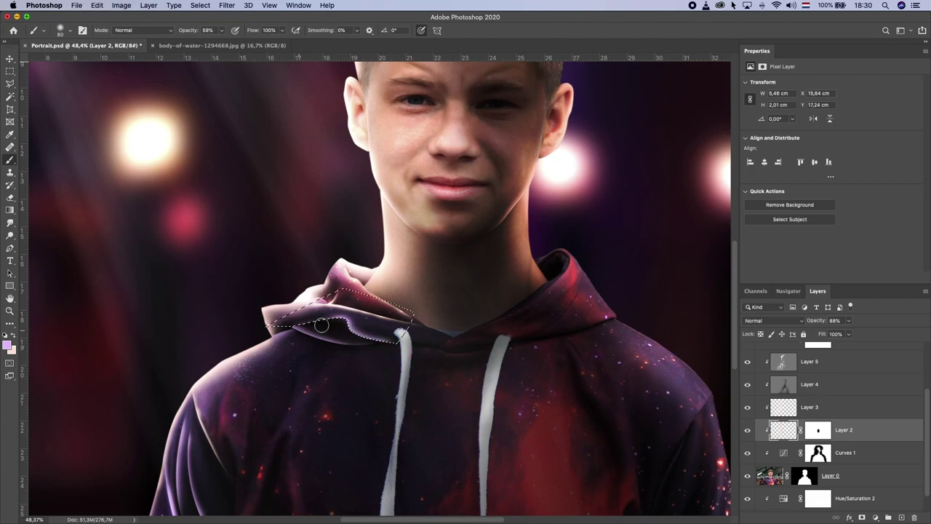
pyautogui.hotkey('ctrl', 'd')
pyautogui.click(10, 71)
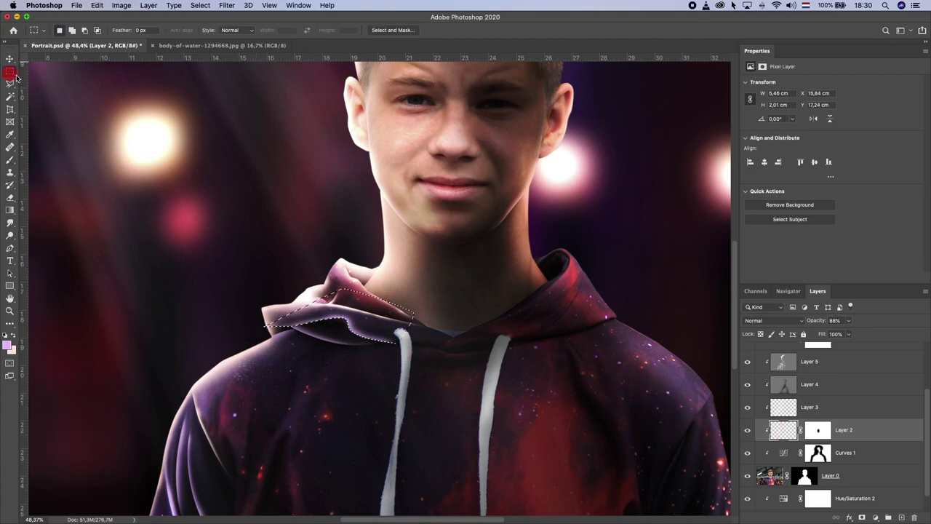
# - Softly erase parts of Layer 2's shading with the Eraser at 26% opacity
pyautogui.scroll(-5, 176, 331)
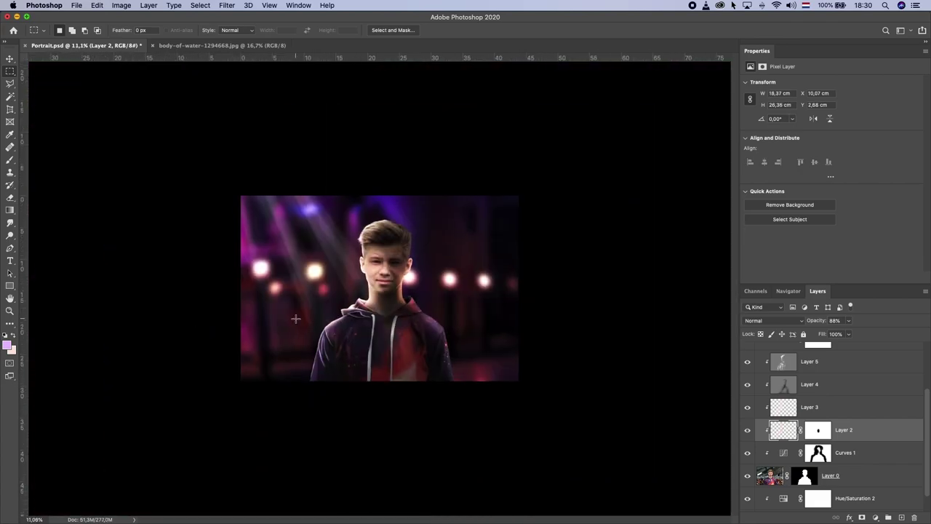
pyautogui.scroll(3, 209, 292)
pyautogui.click(18, 195)
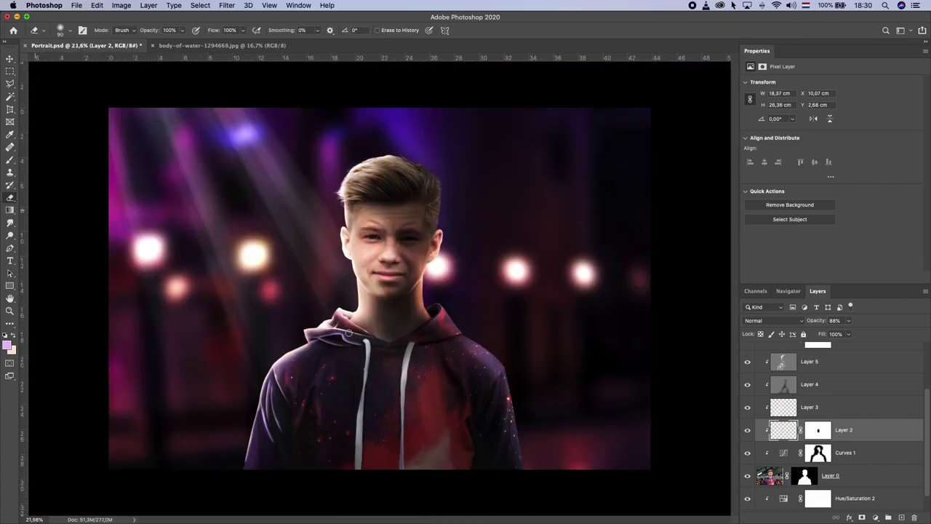
pyautogui.press(']')
pyautogui.press(']')
pyautogui.press(']')
pyautogui.moveTo(182, 30); pyautogui.dragTo(187, 45)
pyautogui.scroll(-5, 459, 313)
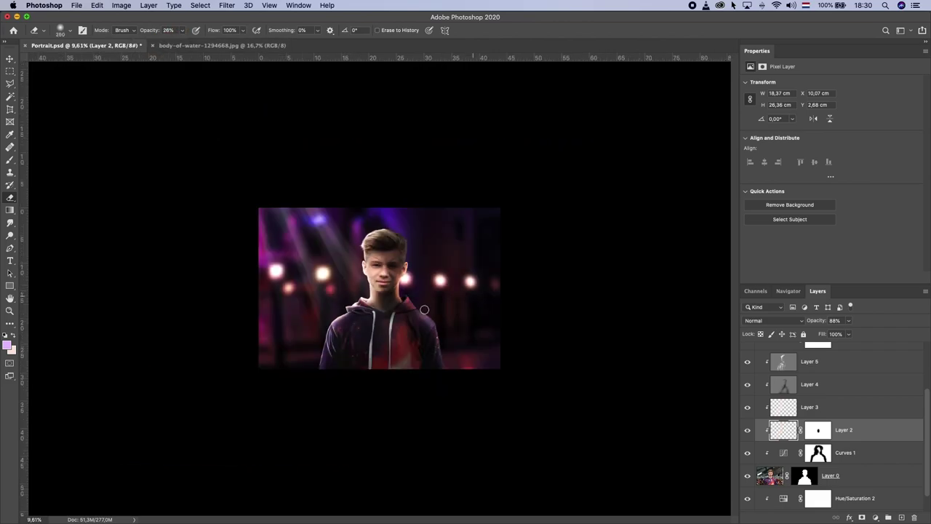
pyautogui.scroll(2, 420, 306)
pyautogui.scroll(3, 417, 284)
pyautogui.scroll(2, 312, 259)
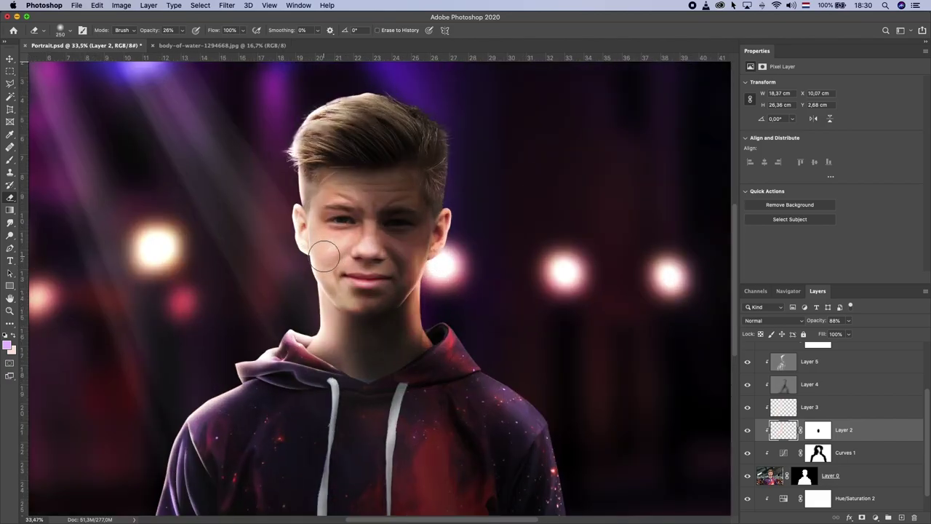
pyautogui.scroll(2, 301, 271)
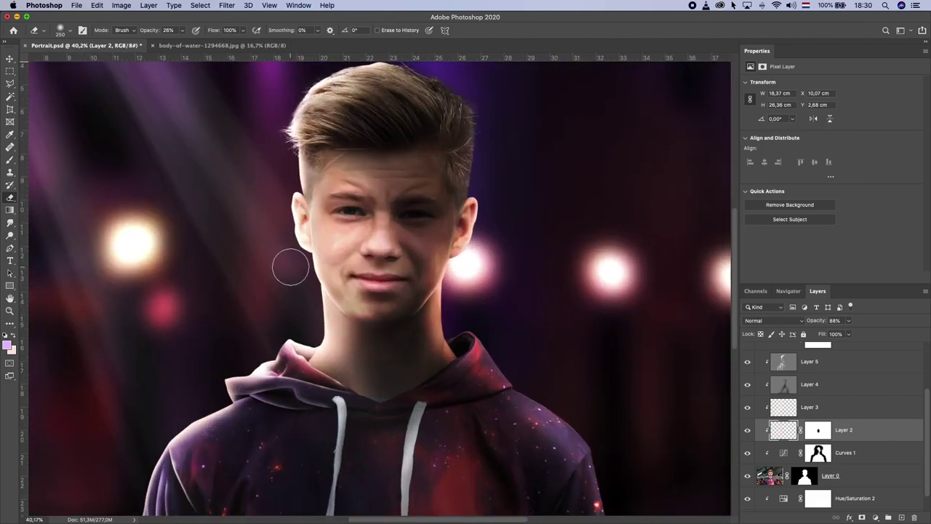
pyautogui.scroll(-2, 287, 254)
pyautogui.scroll(-1, 246, 256)
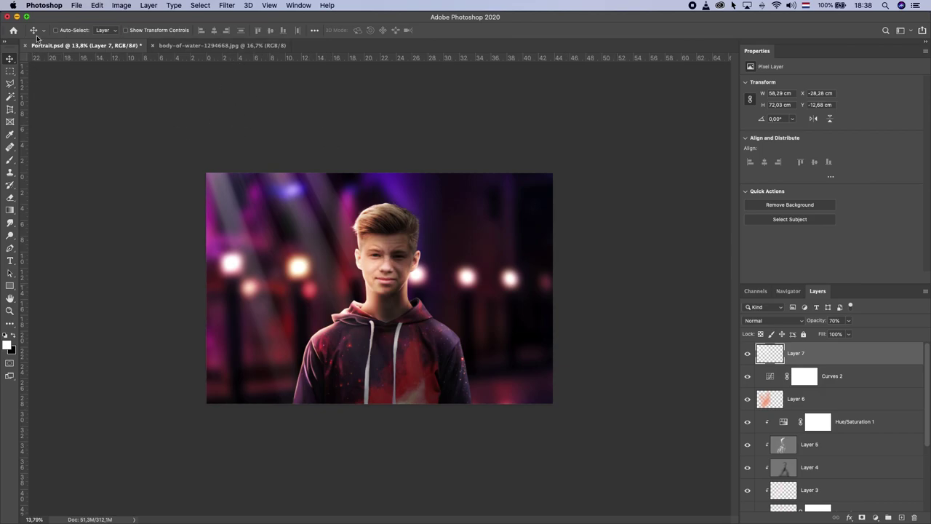
# - Close body-of-water.jpg and send the portrait to Lightroom Classic via the File menu
pyautogui.click(157, 45)
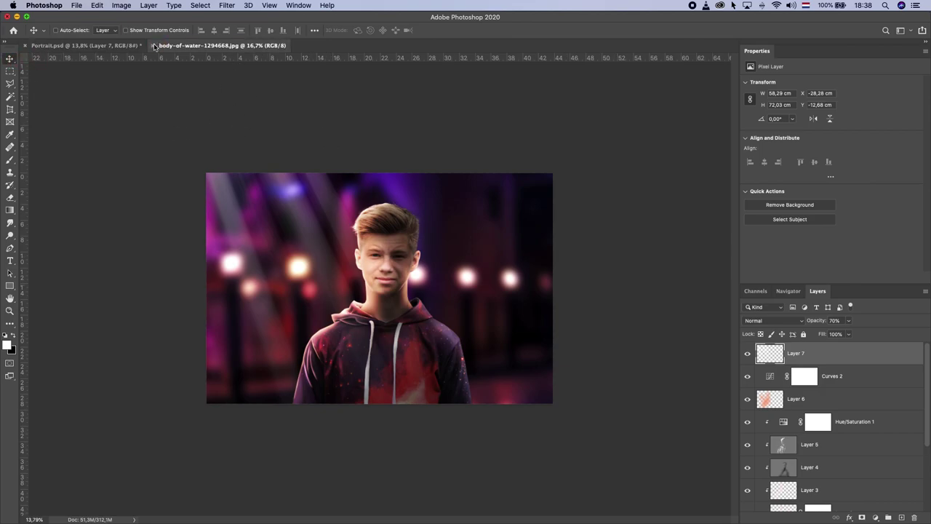
pyautogui.click(154, 46)
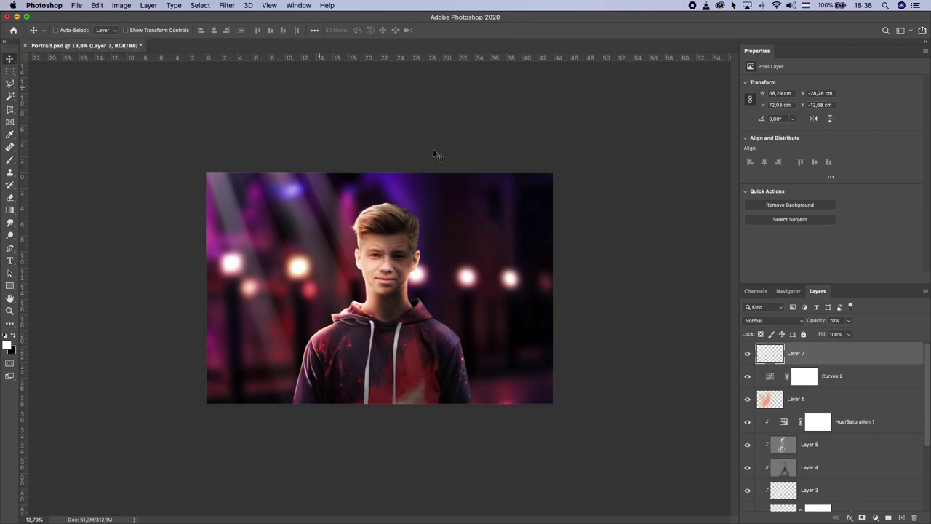
pyautogui.click(79, 5)
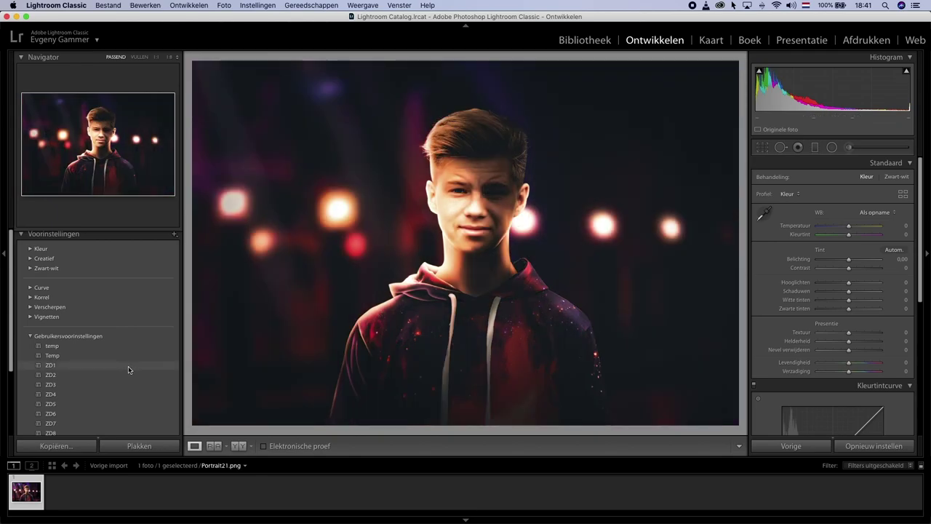
# - Apply preset ZD1, raise exposure to -1.25, and export the photo
pyautogui.click(128, 367)
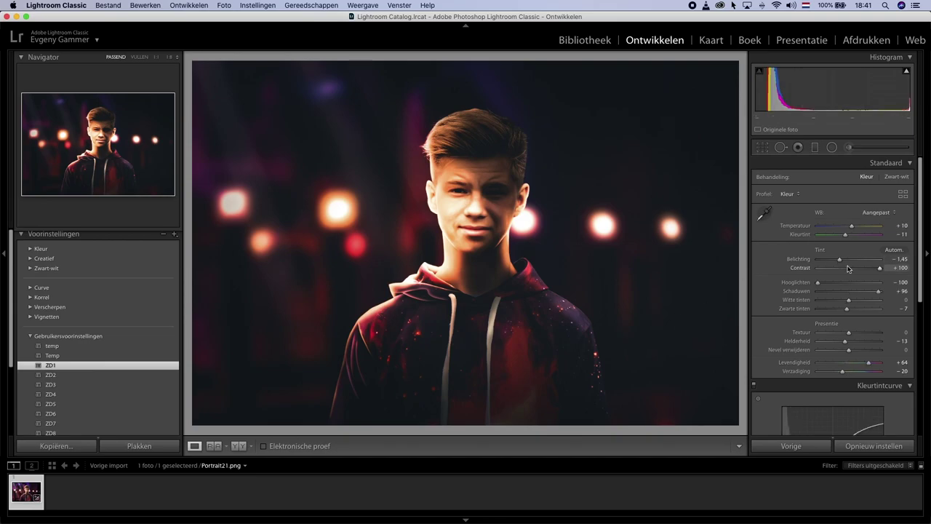
pyautogui.moveTo(839, 260); pyautogui.dragTo(840, 263)
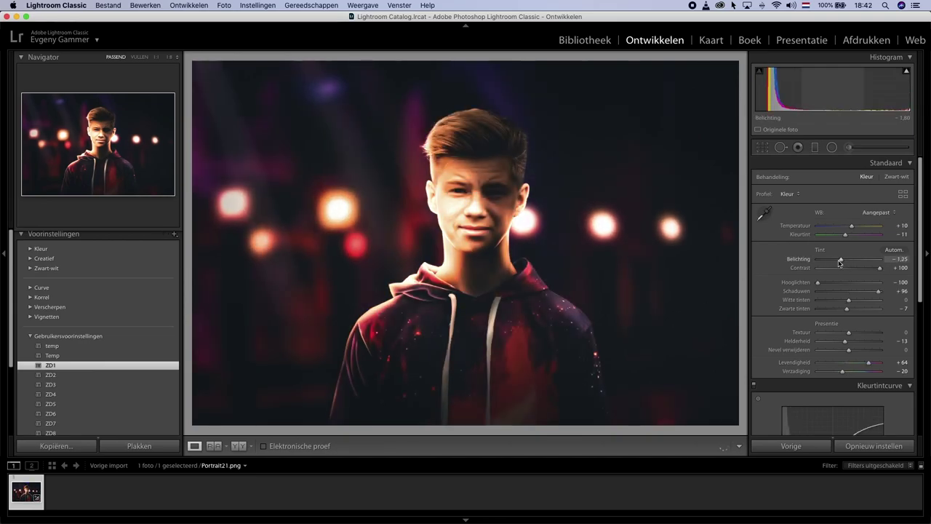
pyautogui.rightClick(531, 156)
pyautogui.moveTo(559, 391)
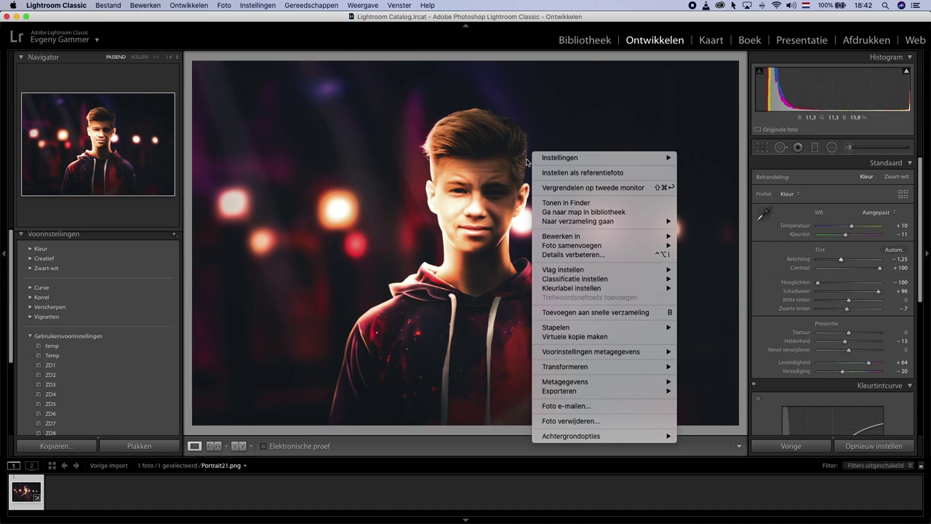
pyautogui.click(706, 391)
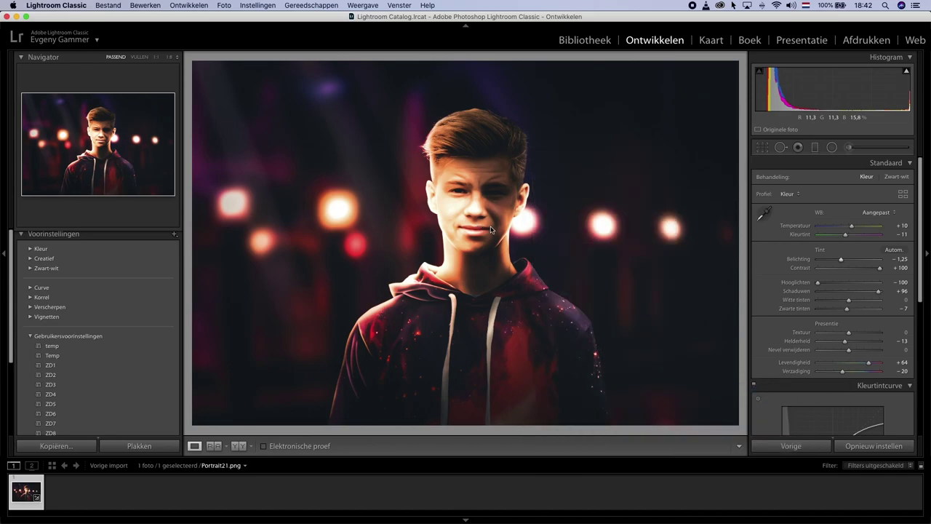
pyautogui.click(677, 325)
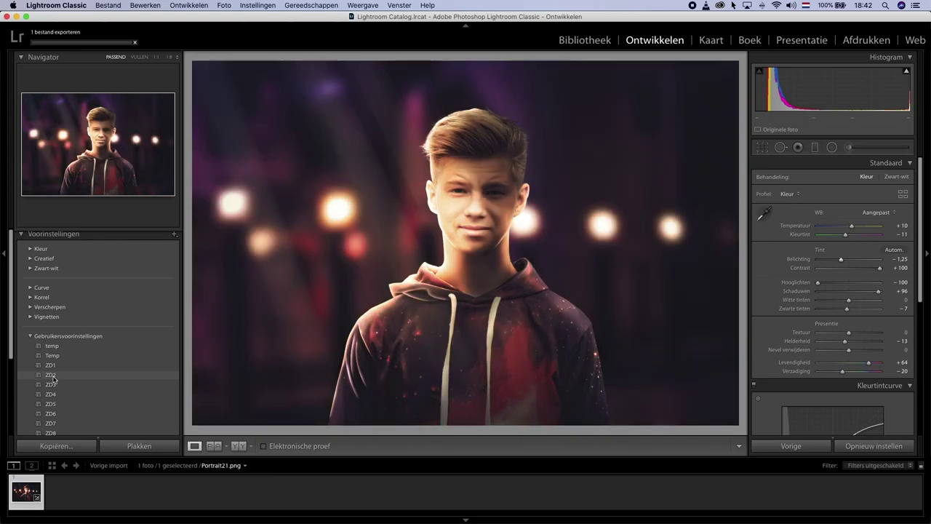
# - Apply preset ZD2, lower the radial filter exposure, brighten overall exposure, and export again
pyautogui.click(51, 375)
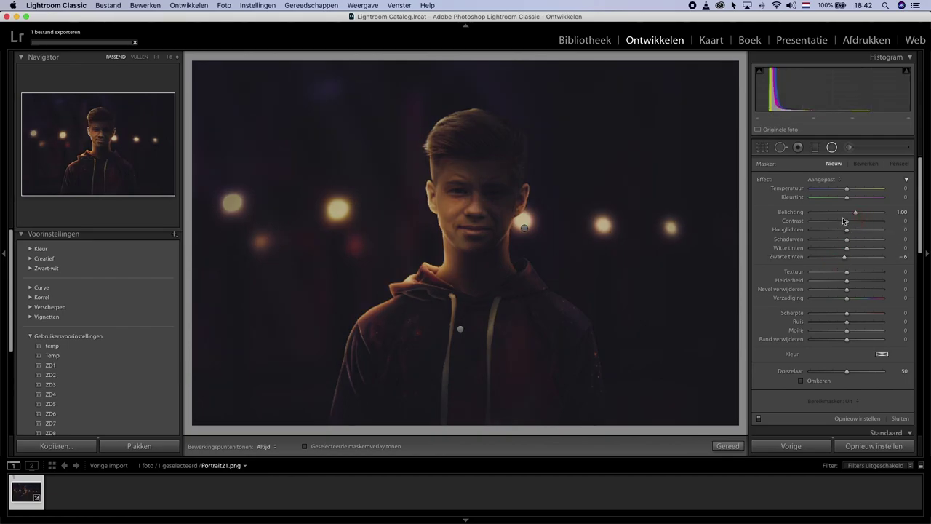
pyautogui.moveTo(856, 211); pyautogui.dragTo(839, 213)
pyautogui.click(834, 148)
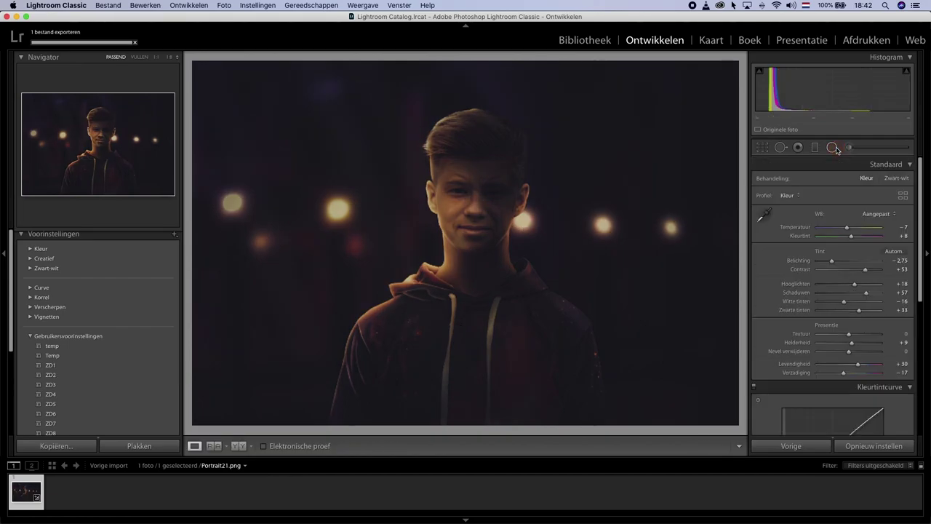
pyautogui.moveTo(831, 259); pyautogui.dragTo(845, 261)
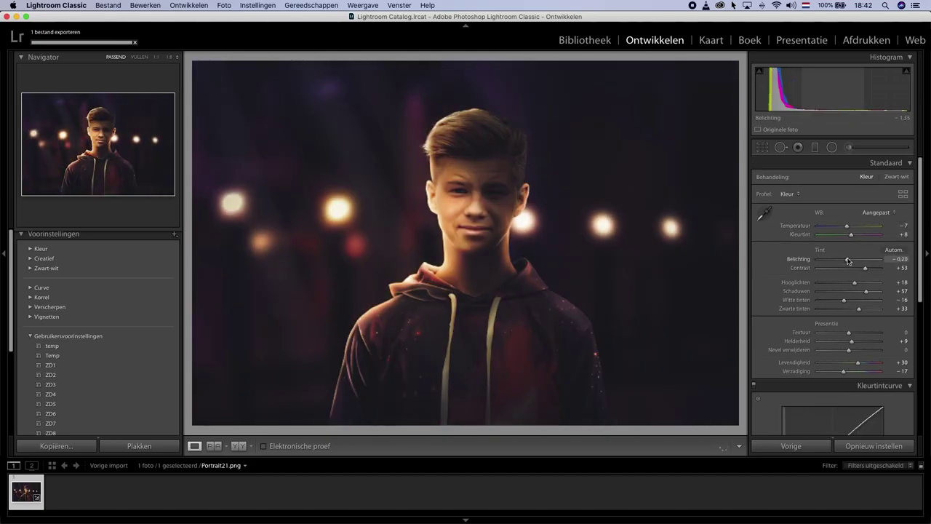
pyautogui.rightClick(527, 201)
pyautogui.click(693, 438)
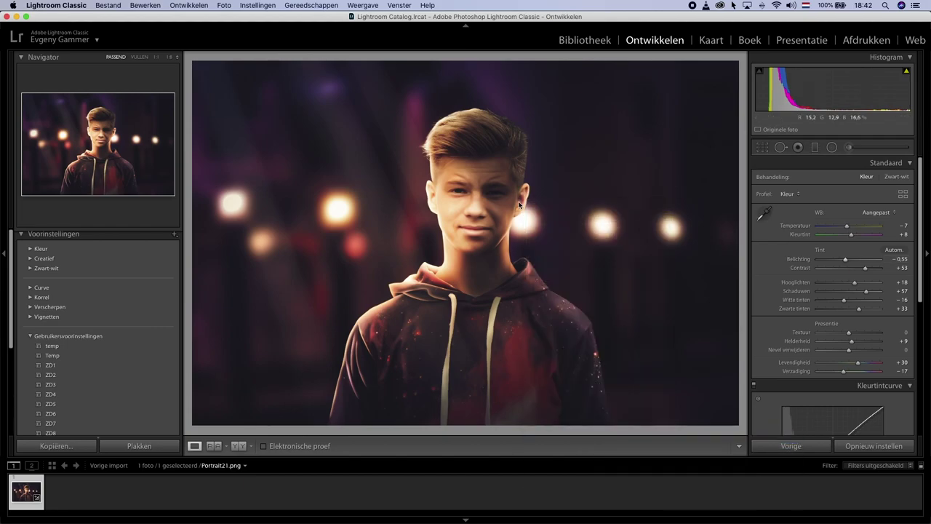
pyautogui.click(688, 325)
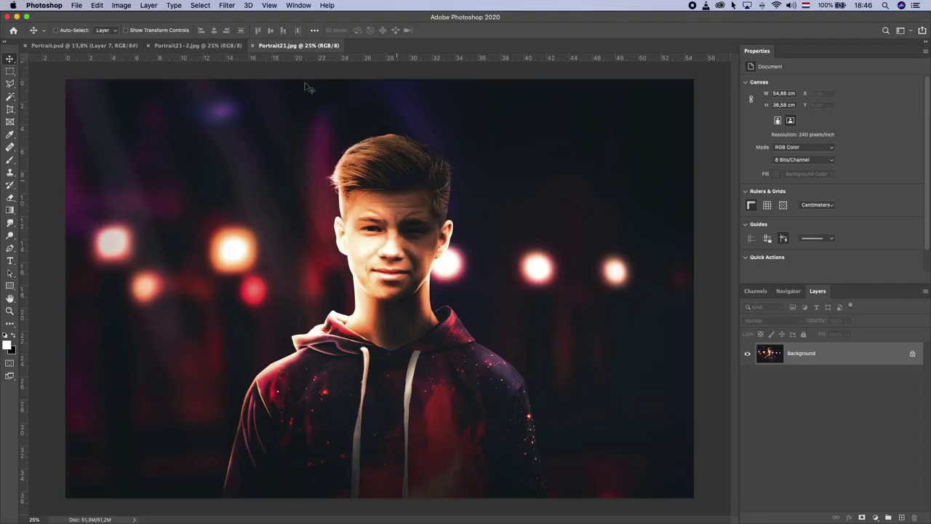
# - Paste both graded exports into Portrait.psd as Layer 8 and Layer 9
pyautogui.click(211, 46)
pyautogui.click(298, 45)
pyautogui.click(80, 45)
pyautogui.press('super+v')
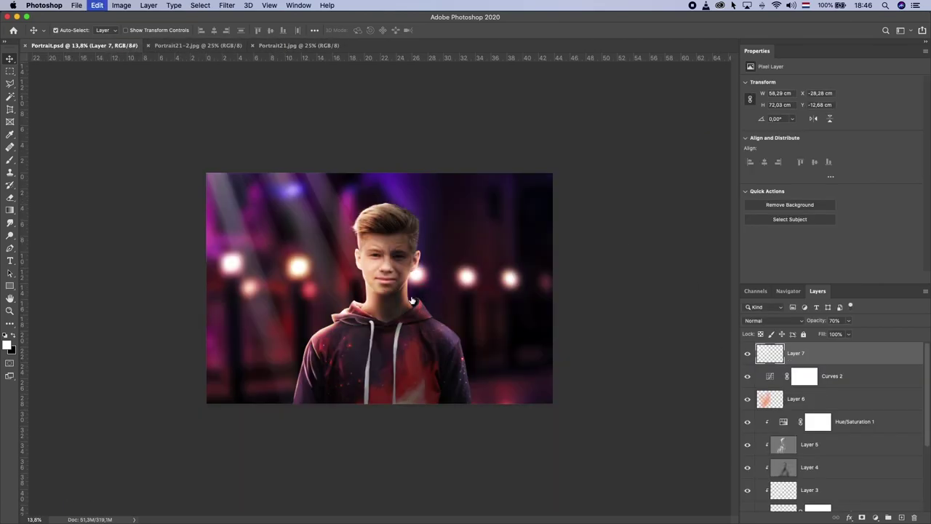
pyautogui.click(202, 45)
pyautogui.press('super+c')
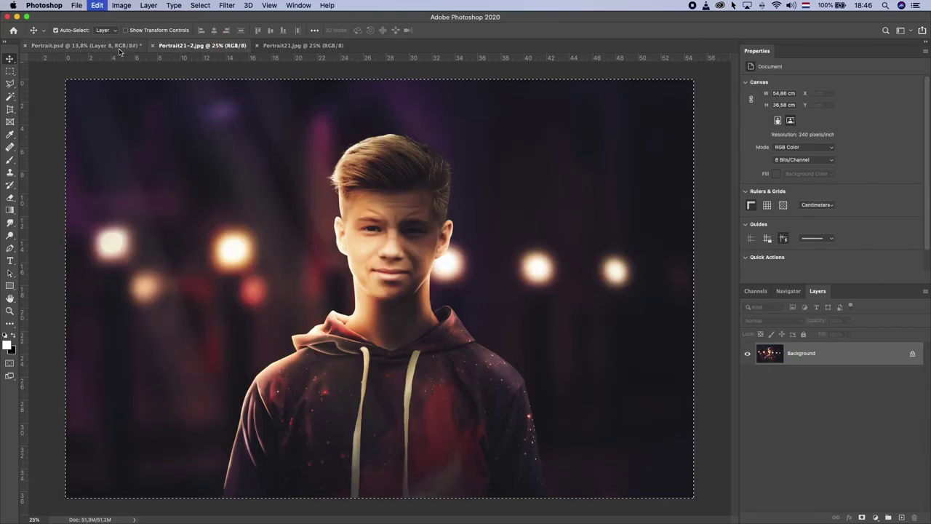
pyautogui.click(80, 45)
pyautogui.press('super+v')
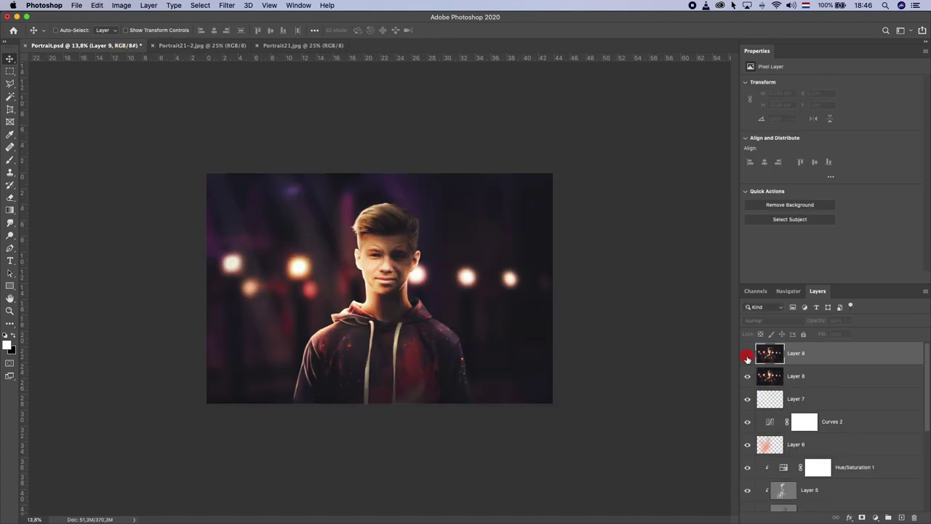
# - Hide Layer 9 and set Layer 8's opacity to 46%
pyautogui.click(748, 353)
pyautogui.click(801, 375)
pyautogui.click(848, 321)
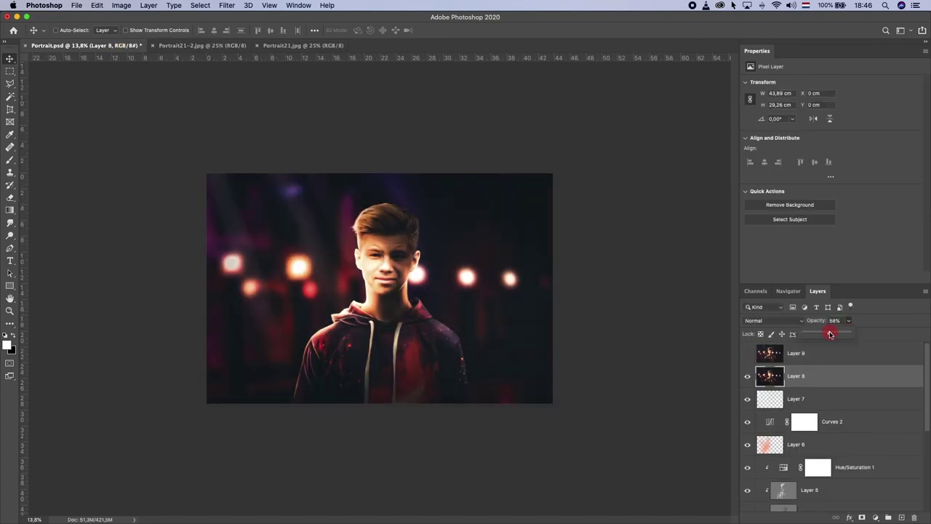
pyautogui.moveTo(830, 334)
pyautogui.mouseDown()
pyautogui.moveTo(800, 333)
pyautogui.moveTo(823, 332)
pyautogui.mouseUp()
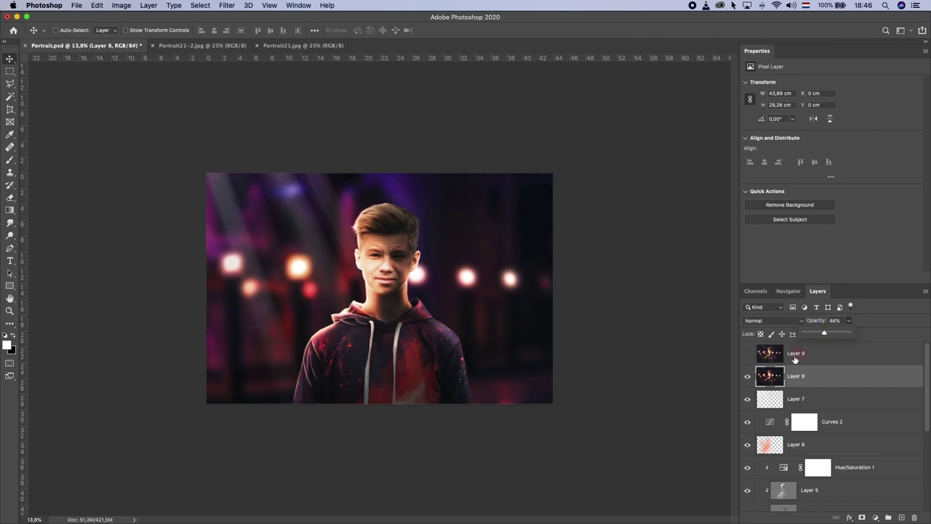
# - Show Layer 9, set its opacity to 57%, and toggle it to compare
pyautogui.click(747, 353)
pyautogui.click(796, 353)
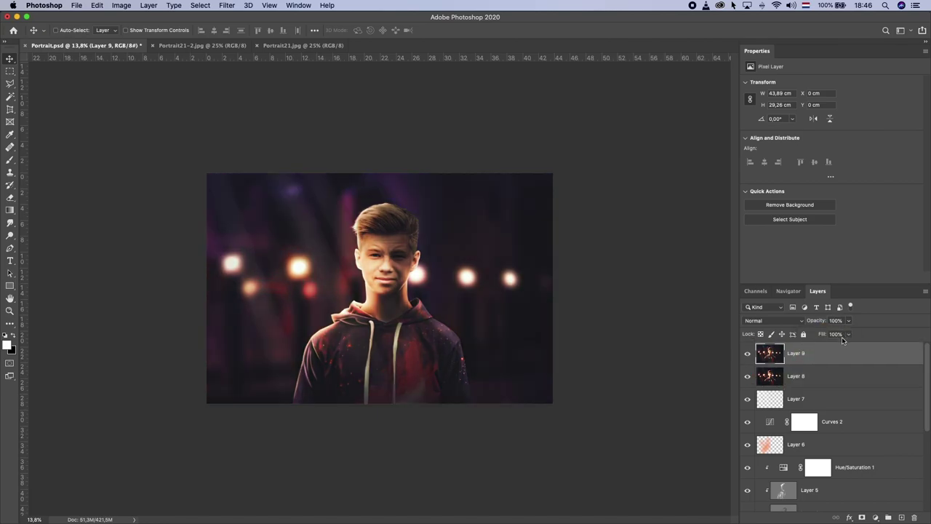
pyautogui.click(848, 321)
pyautogui.moveTo(848, 334); pyautogui.dragTo(825, 334)
pyautogui.click(747, 353)
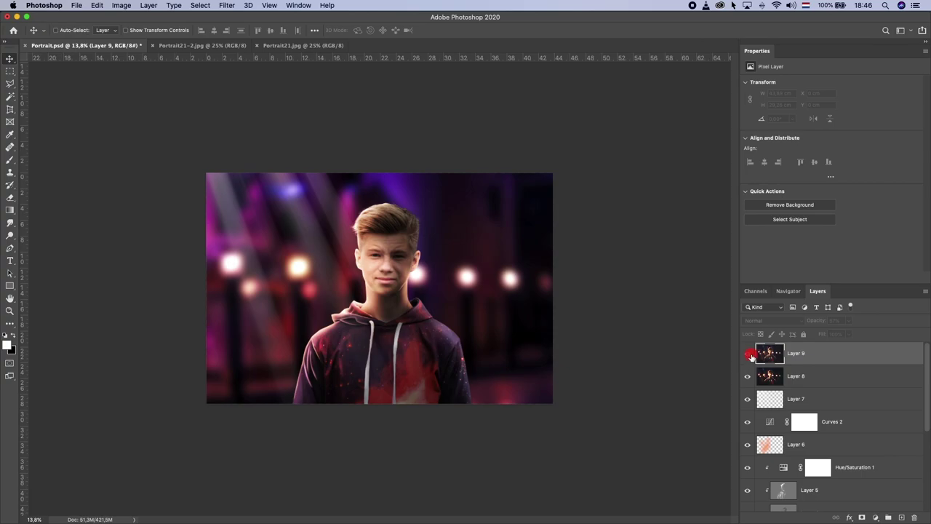
pyautogui.click(749, 355)
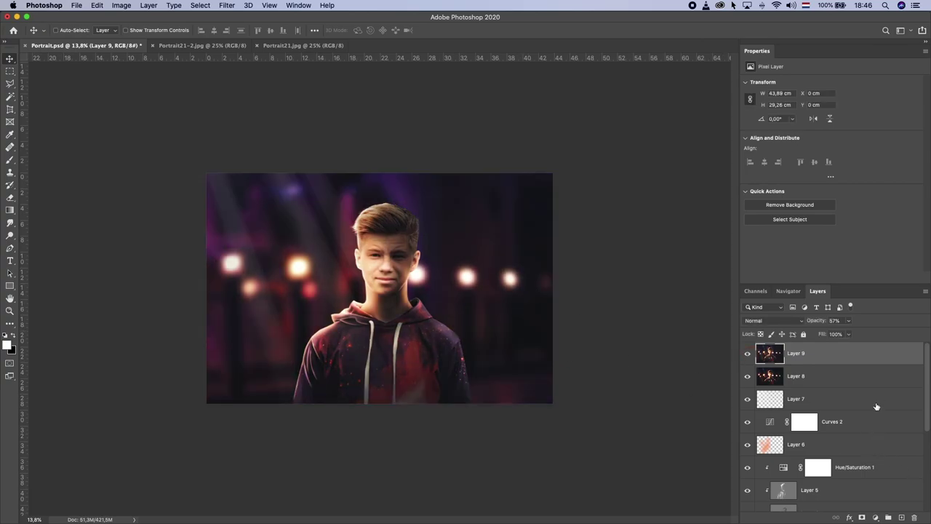
pyautogui.click(871, 518)
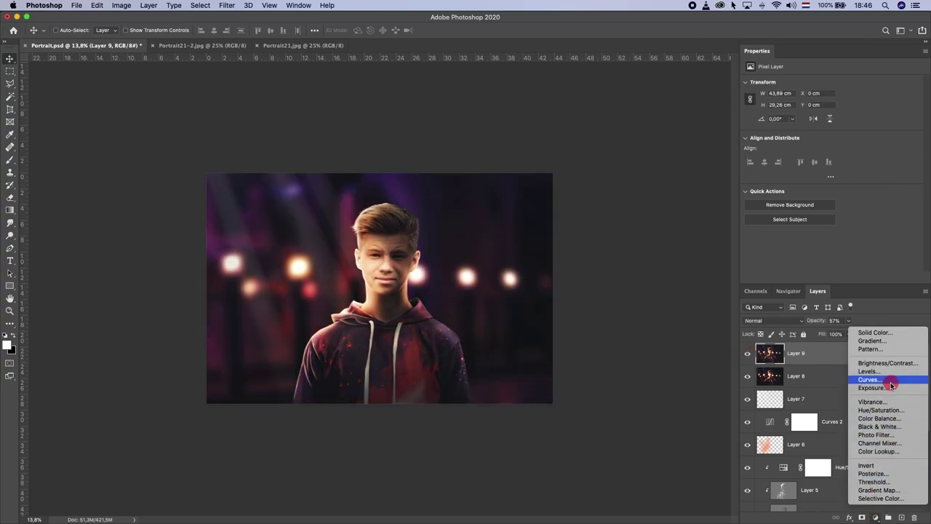
# - Add Curves 3, pull in the white and black points, and raise input 56 to 65
pyautogui.moveTo(840, 170); pyautogui.dragTo(835, 181)
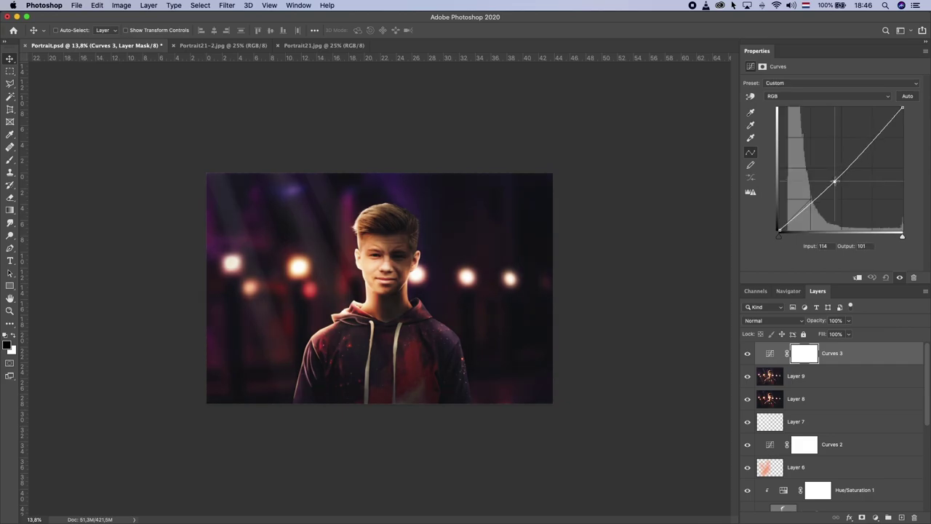
pyautogui.press('Delete')
pyautogui.moveTo(902, 108); pyautogui.dragTo(897, 108)
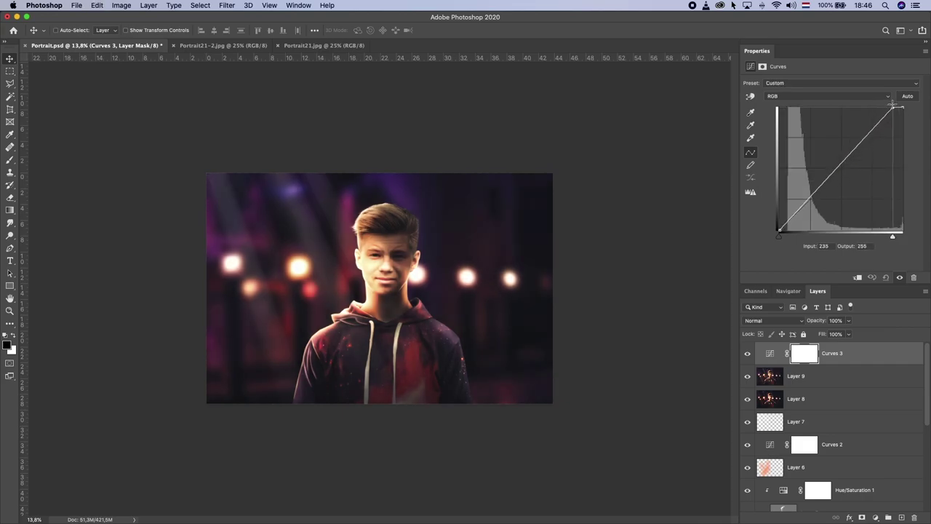
pyautogui.moveTo(779, 231); pyautogui.dragTo(782, 232)
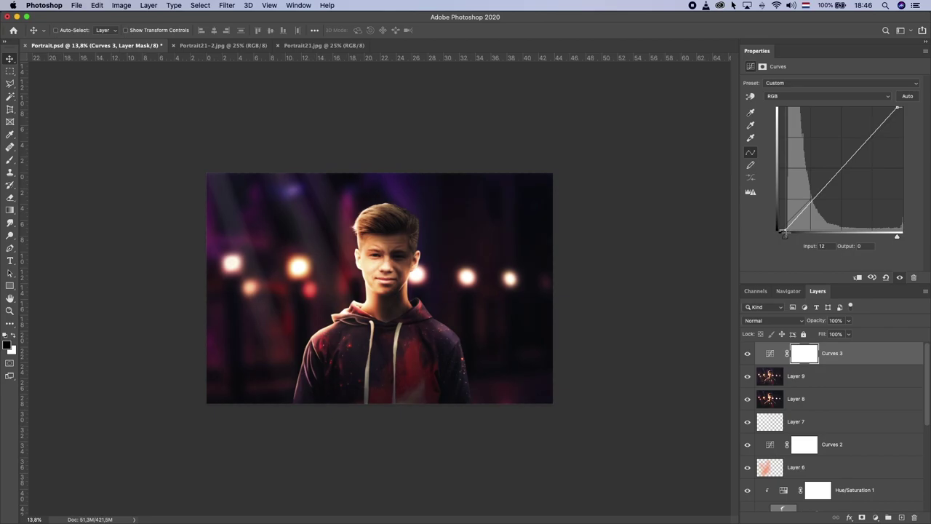
pyautogui.click(809, 199)
pyautogui.moveTo(808, 199); pyautogui.dragTo(806, 197)
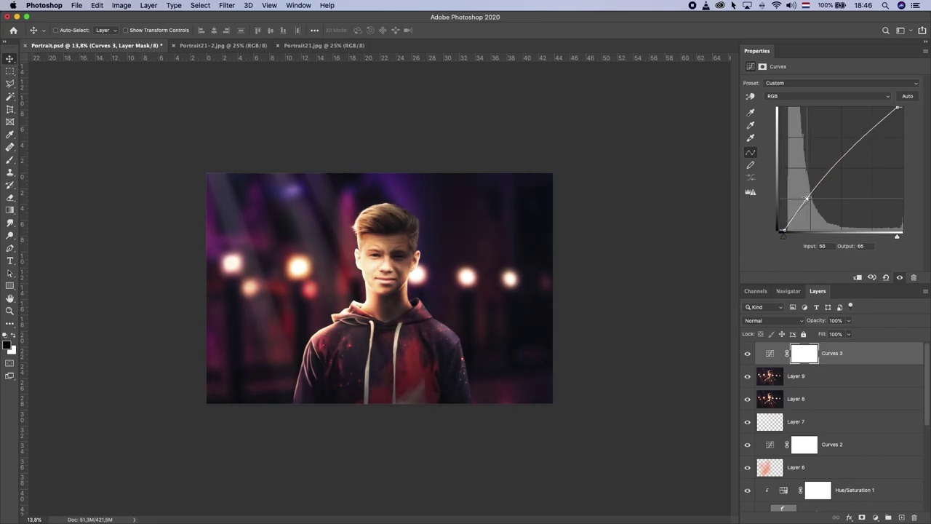
pyautogui.scroll(-5, 466, 335)
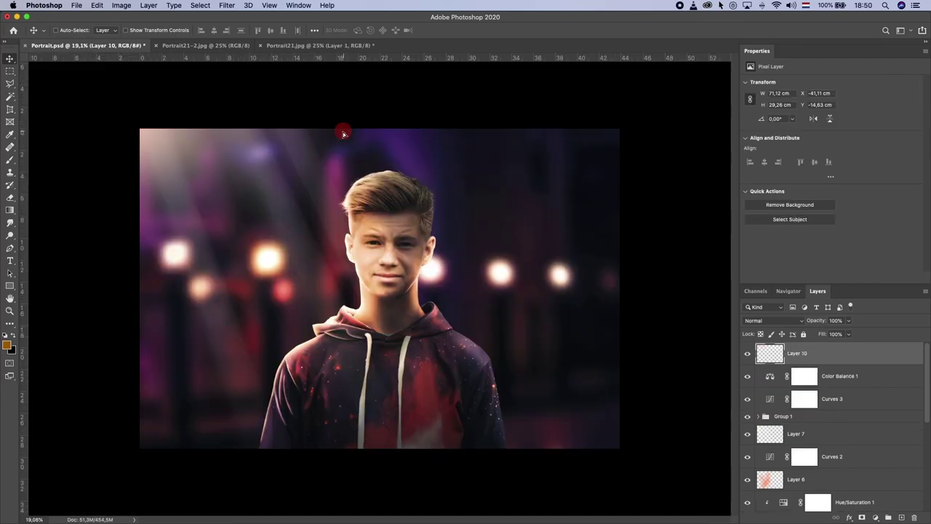
# - Copy a flattened version of the image, paste it as Layer 11, and shift it down about 7.4 cm
pyautogui.click(149, 5)
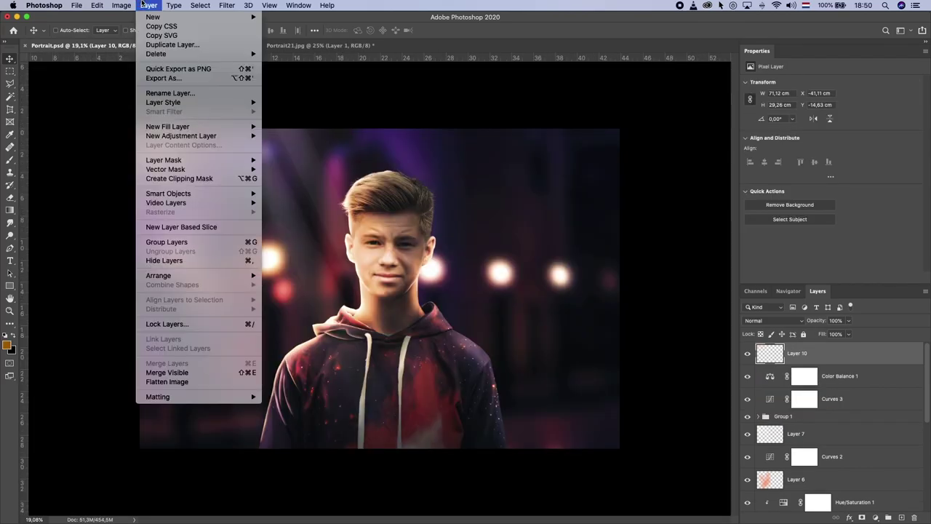
pyautogui.click(207, 373)
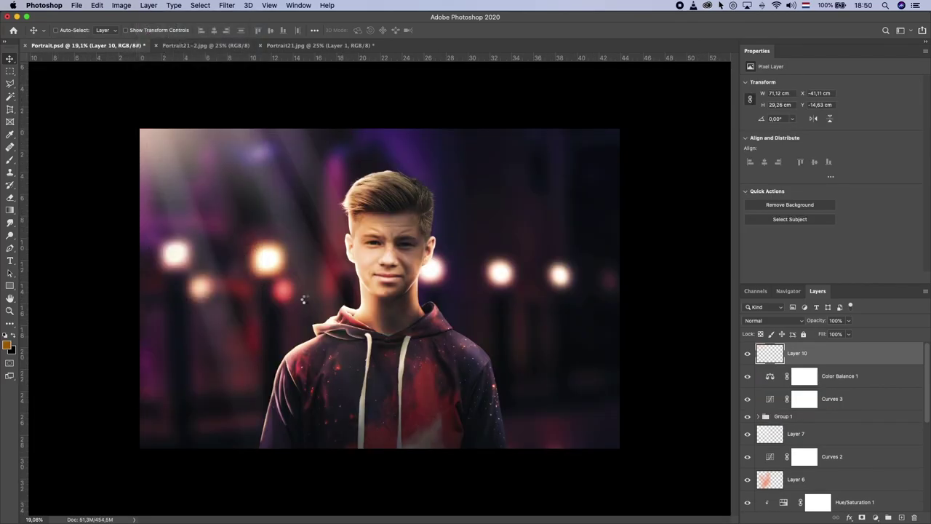
pyautogui.press('super+a')
pyautogui.press('super+c')
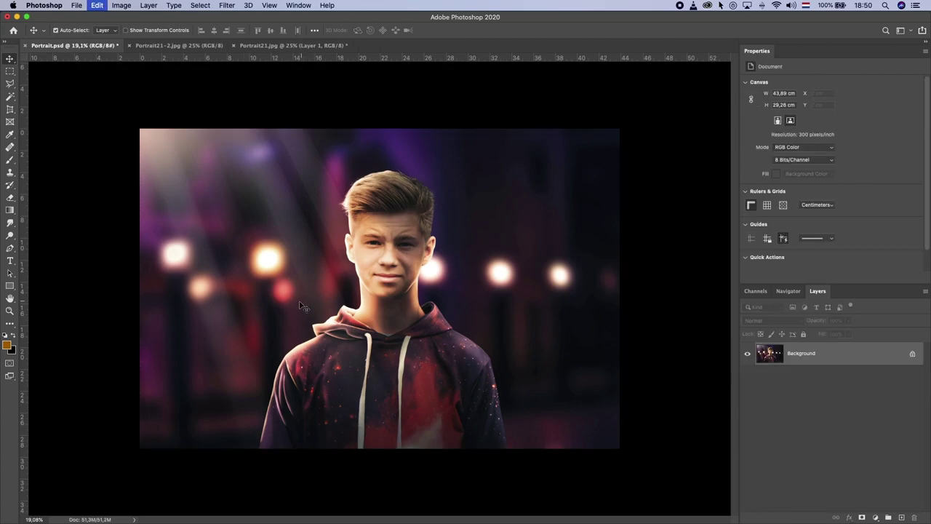
pyautogui.press('super+z')
pyautogui.press('super+z')
pyautogui.press('super+v')
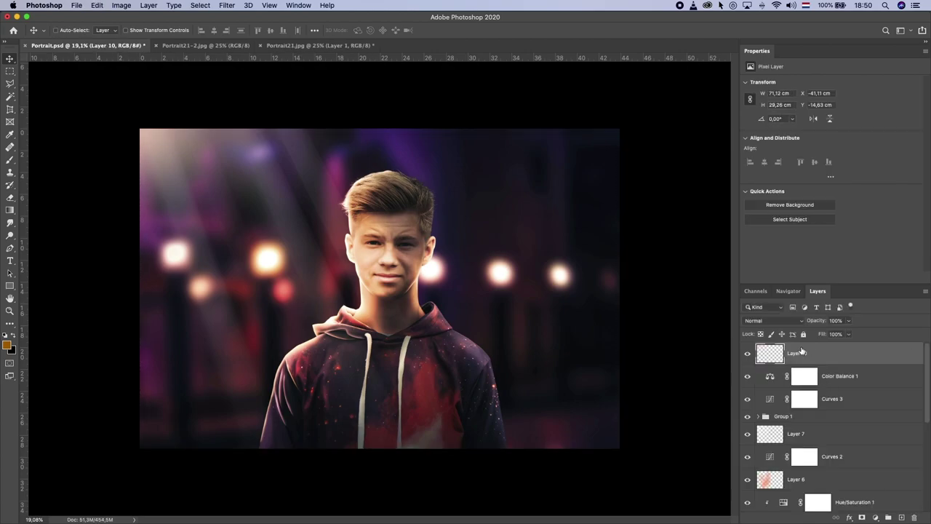
pyautogui.press('super+v')
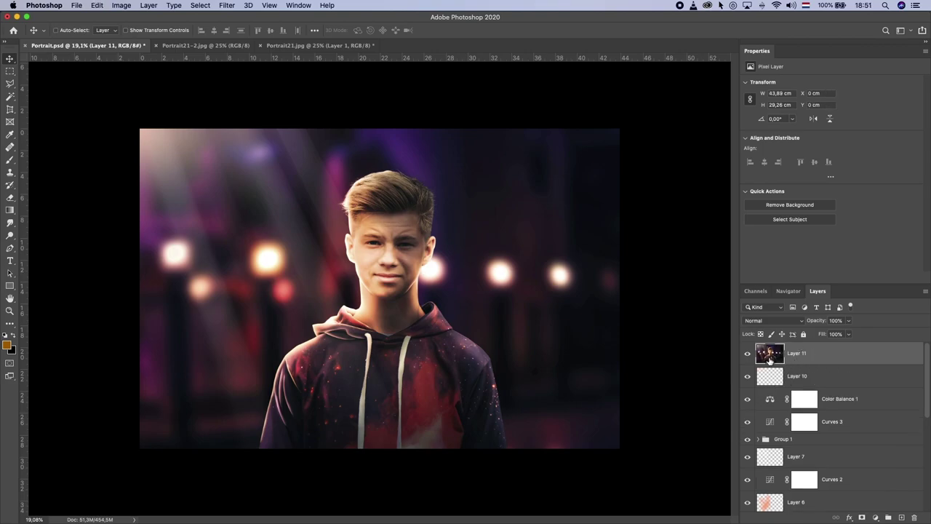
pyautogui.moveTo(429, 240); pyautogui.dragTo(429, 321)
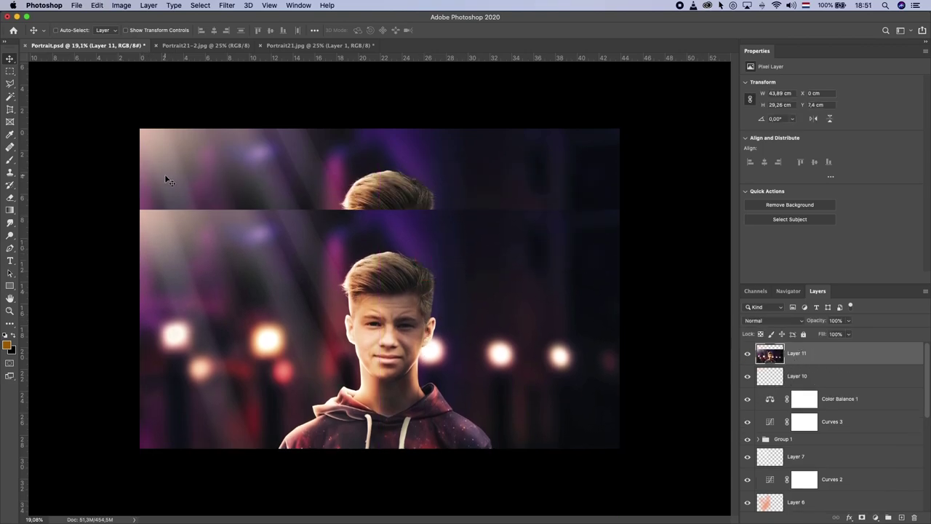
# - Apply a 126,6 px Gaussian Blur to Layer 11 and add a layer mask
pyautogui.click(226, 5)
pyautogui.moveTo(232, 121)
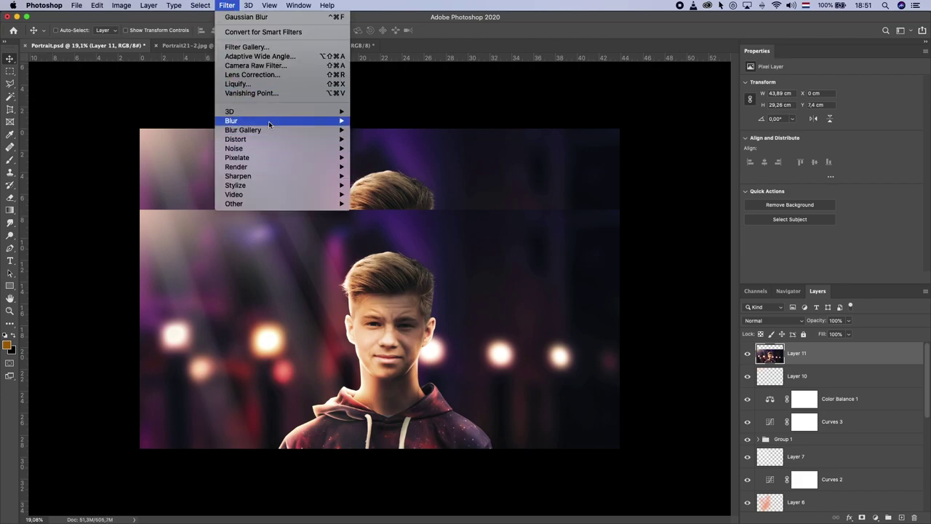
pyautogui.click(404, 165)
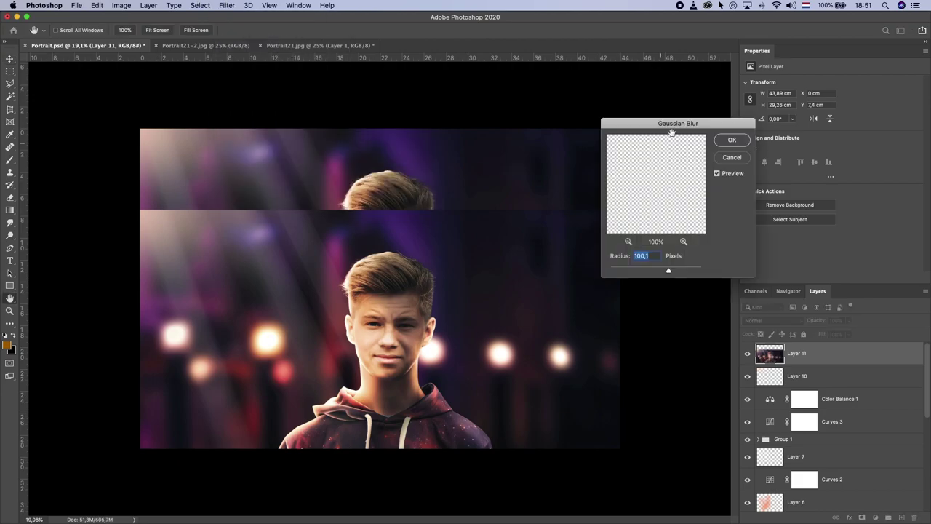
pyautogui.moveTo(664, 118); pyautogui.dragTo(612, 88)
pyautogui.moveTo(624, 236); pyautogui.dragTo(622, 240)
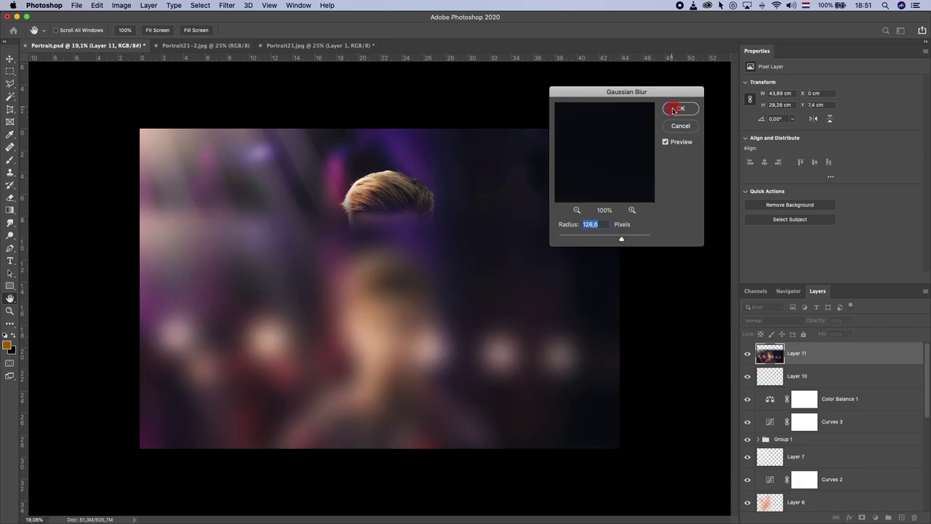
pyautogui.press('Return')
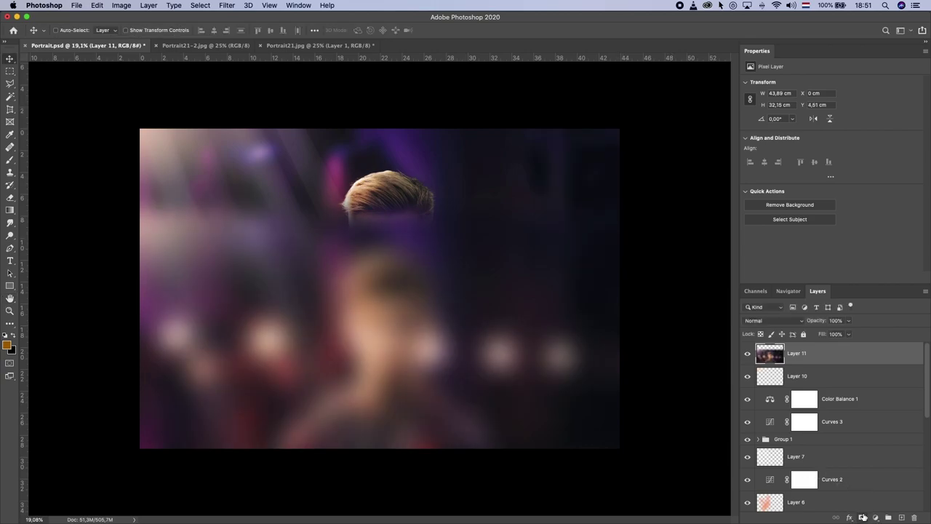
pyautogui.click(862, 517)
# - Try gradients on Layer 11's mask, undoing the attempts back to a plain white mask
pyautogui.click(10, 210)
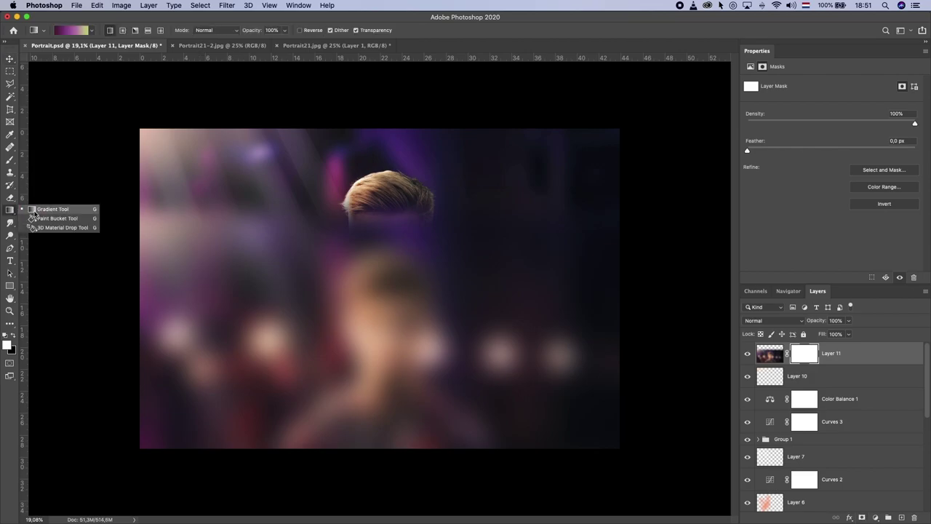
pyautogui.click(51, 210)
pyautogui.moveTo(88, 328); pyautogui.dragTo(187, 334)
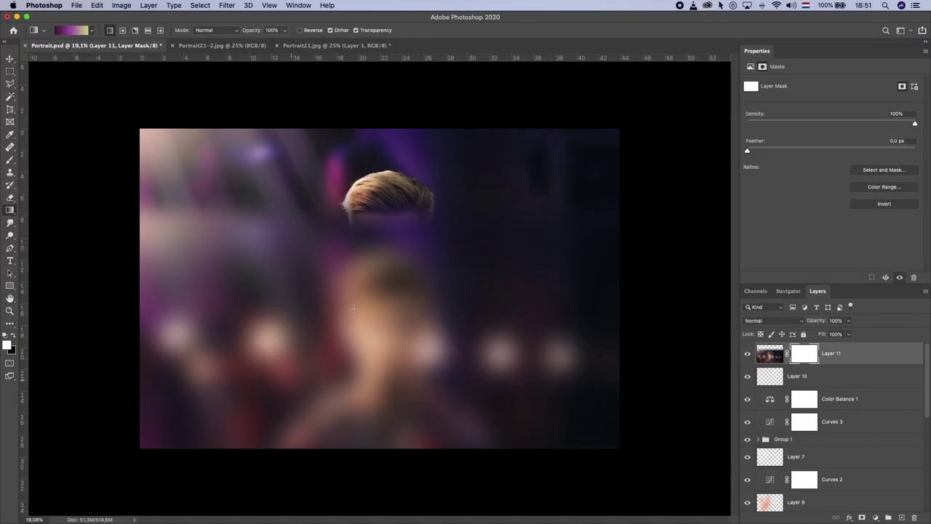
pyautogui.moveTo(276, 393)
pyautogui.mouseDown()
pyautogui.moveTo(384, 267)
pyautogui.moveTo(387, 308)
pyautogui.mouseUp()
pyautogui.hotkey('ctrl', 'z')
pyautogui.hotkey('ctrl', 'z')
pyautogui.moveTo(350, 348)
pyautogui.mouseDown()
pyautogui.moveTo(343, 346)
pyautogui.moveTo(370, 309)
pyautogui.mouseUp()
pyautogui.hotkey('ctrl', 'z')
# - Redraw the mask gradient so blur stays at the bottom, then shift the blurred layer down about 4.23 cm
pyautogui.rightClick(342, 364)
pyautogui.click(342, 364)
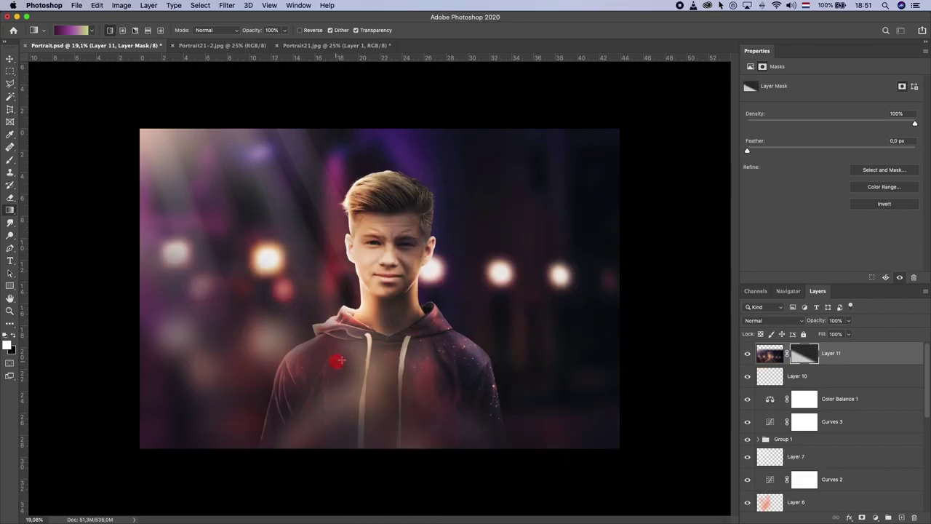
pyautogui.moveTo(364, 349); pyautogui.dragTo(362, 394)
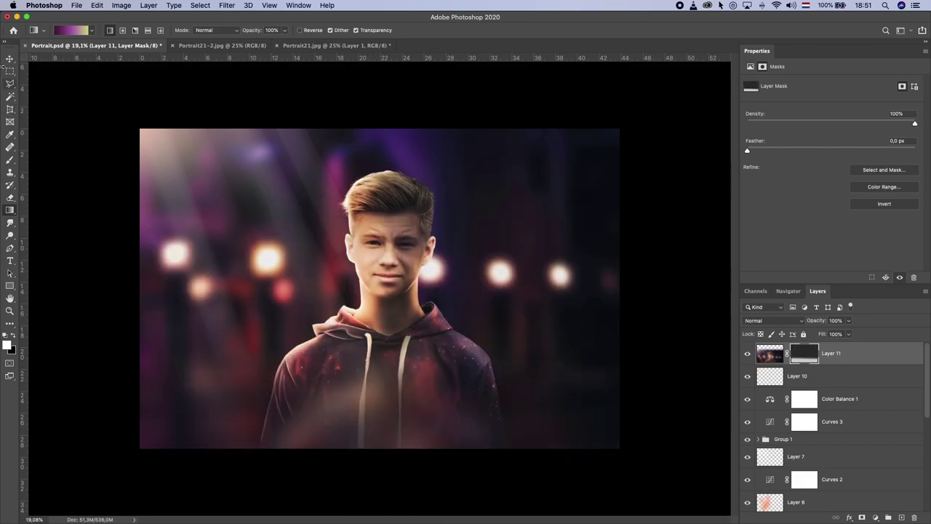
pyautogui.click(9, 58)
pyautogui.moveTo(351, 218)
pyautogui.mouseDown()
pyautogui.moveTo(346, 257)
pyautogui.moveTo(346, 248)
pyautogui.mouseUp()
# - Set the workspace background around the canvas to Dark Gray
pyautogui.rightClick(675, 196)
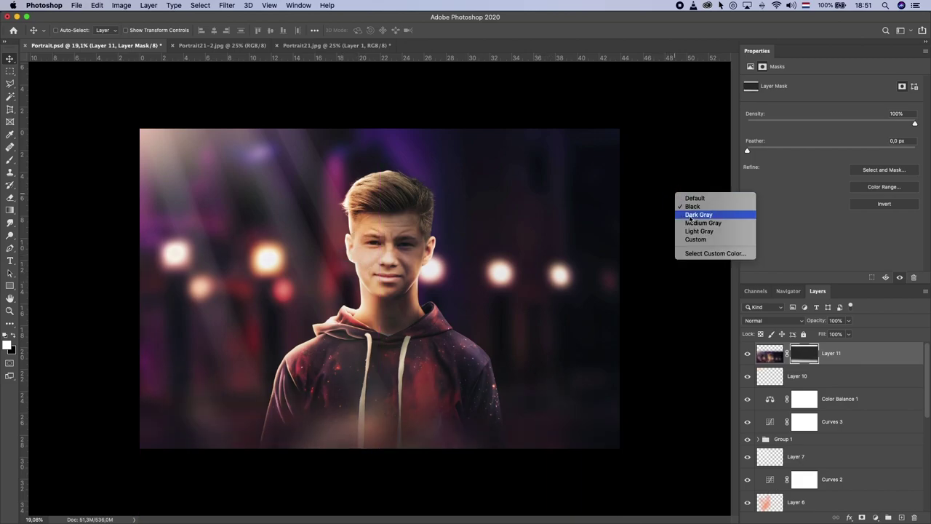
pyautogui.click(692, 219)
pyautogui.scroll(-5, 399, 304)
pyautogui.scroll(2, 399, 304)
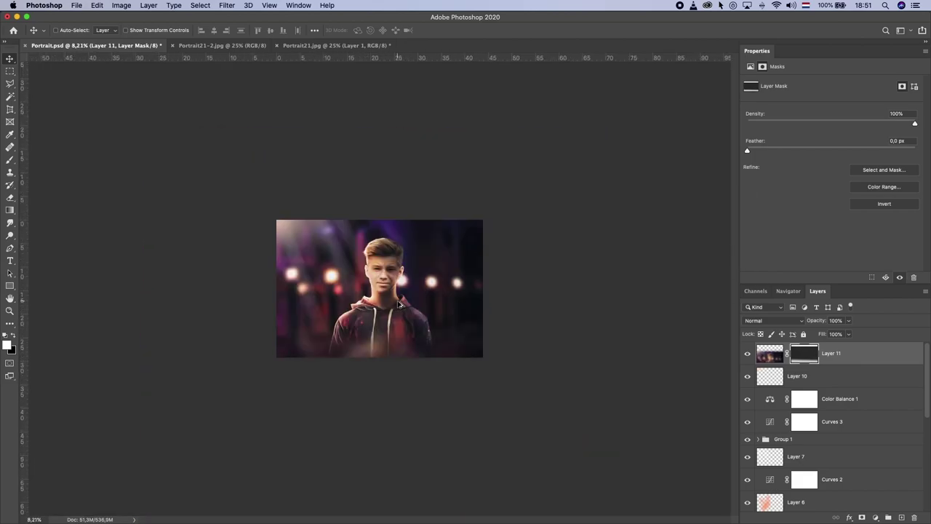
pyautogui.scroll(1, 400, 304)
pyautogui.scroll(1, 400, 304)
pyautogui.scroll(2, 452, 210)
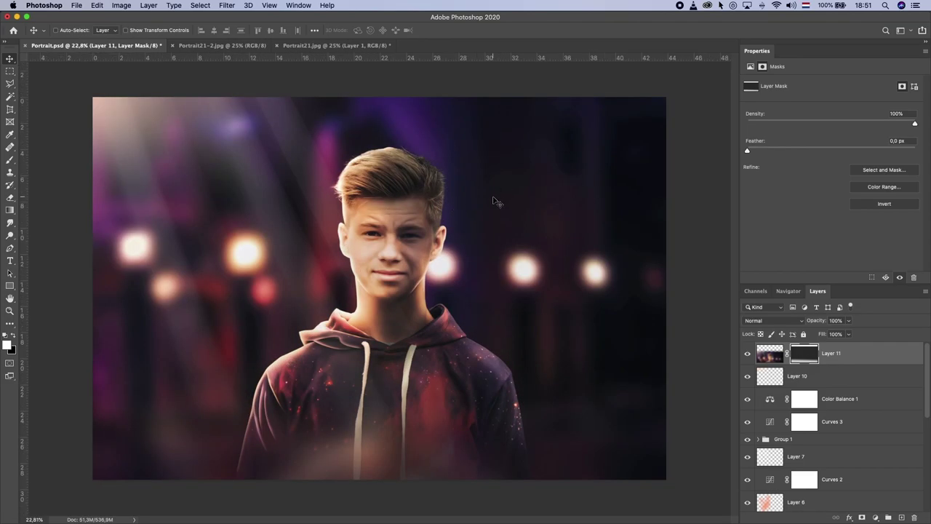